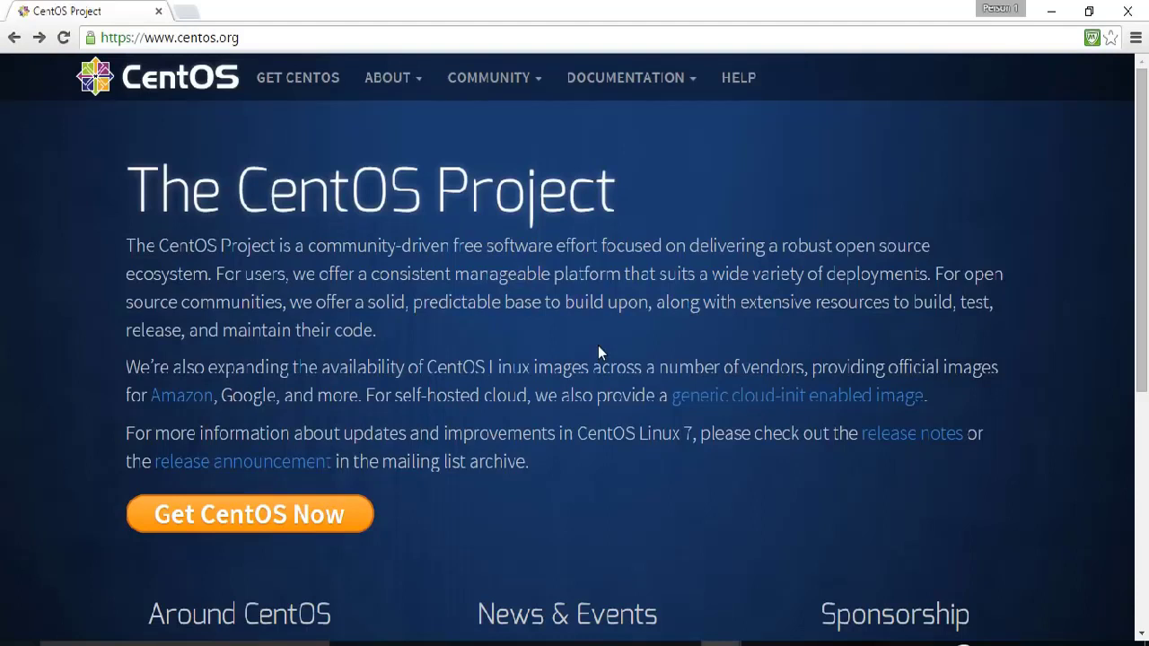
Browse the centos.org homepage and go to the Download CentOS page.
left_click(238, 37)
left_click(253, 40)
scroll(298, 259, "down", 1)
scroll(298, 257, "down", 3)
scroll(298, 257, "up", 3)
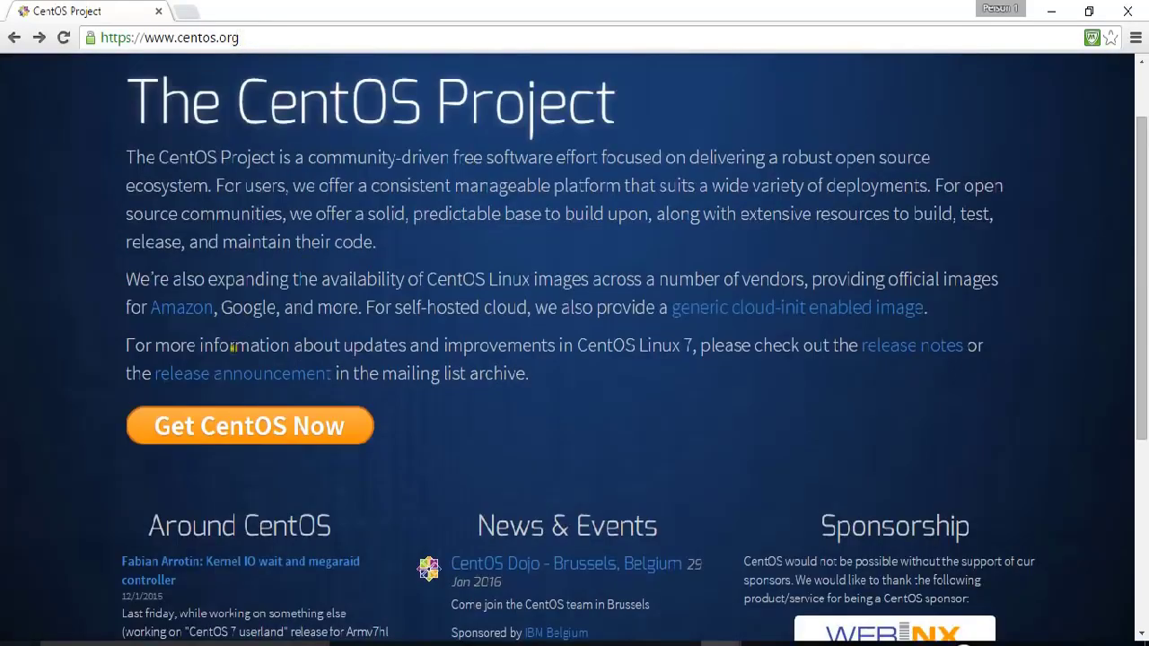
left_click(208, 431)
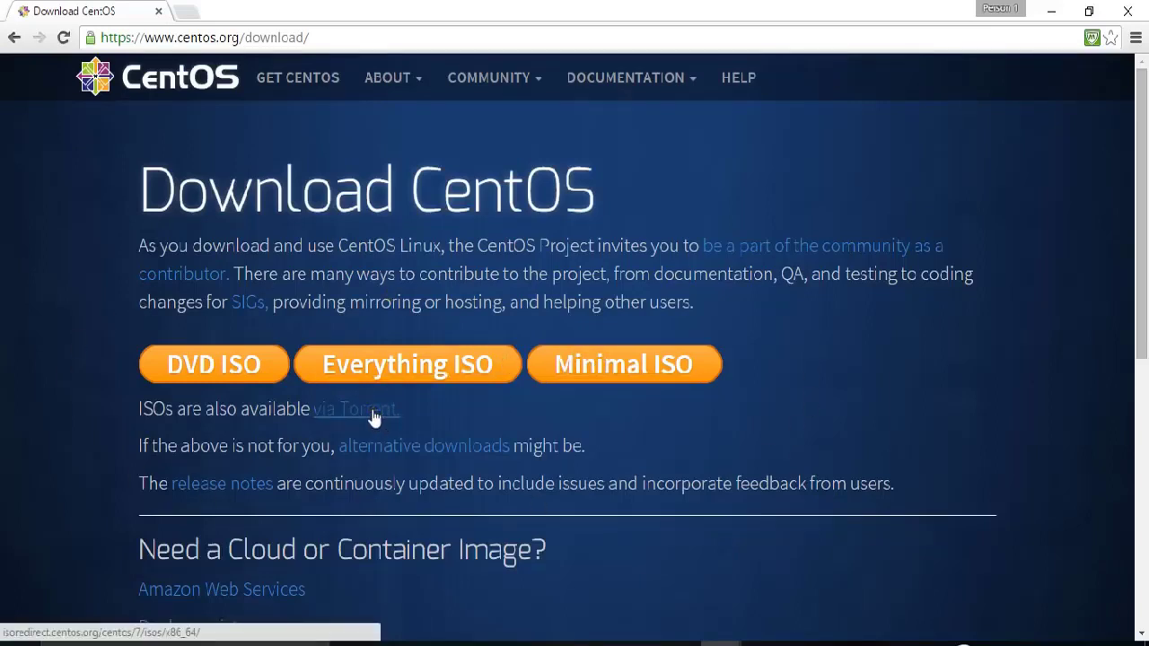
Review the DVD ISO mirror list, then return to the Download CentOS options.
left_click(248, 366)
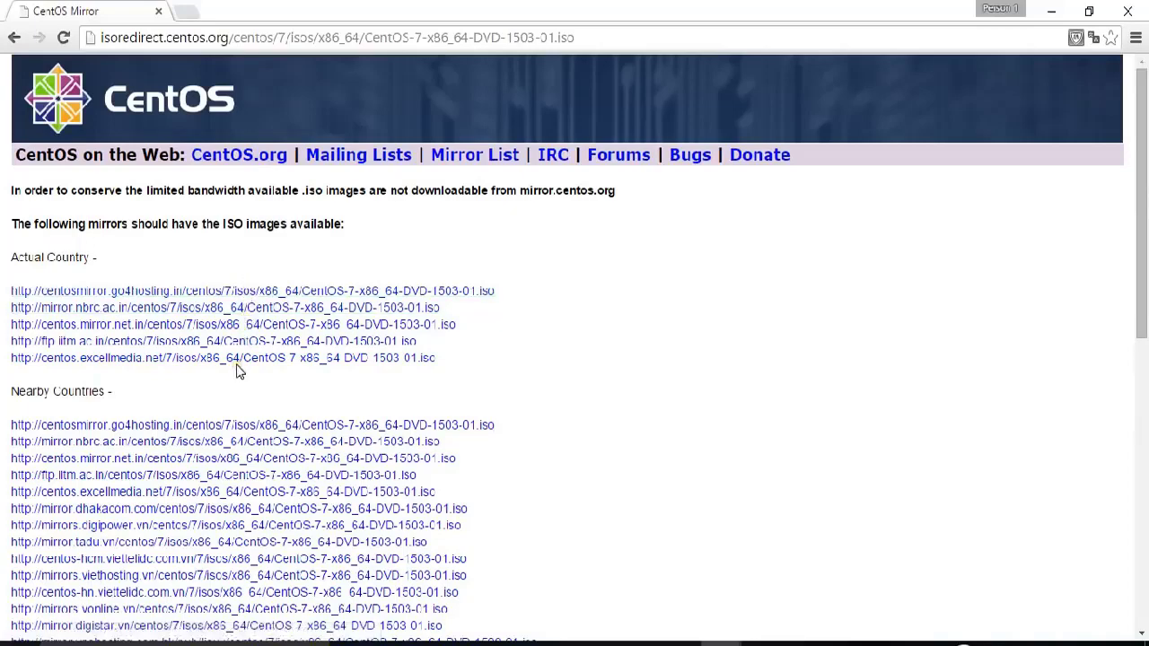
scroll(238, 372, "down", 2)
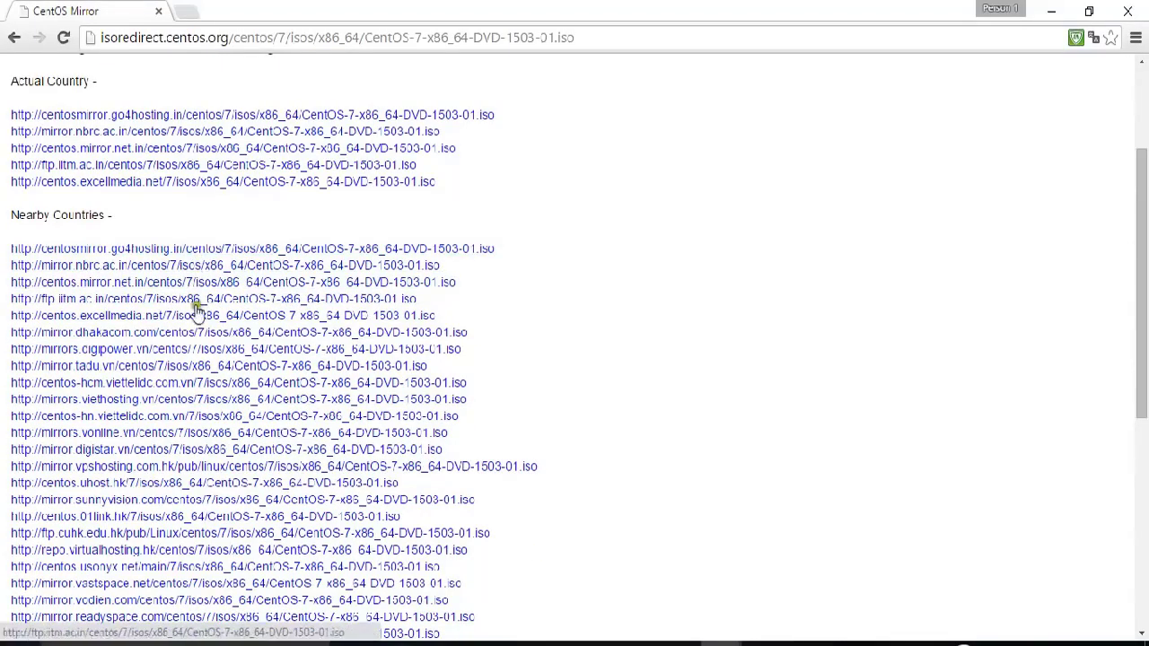
scroll(207, 453, "up", 2)
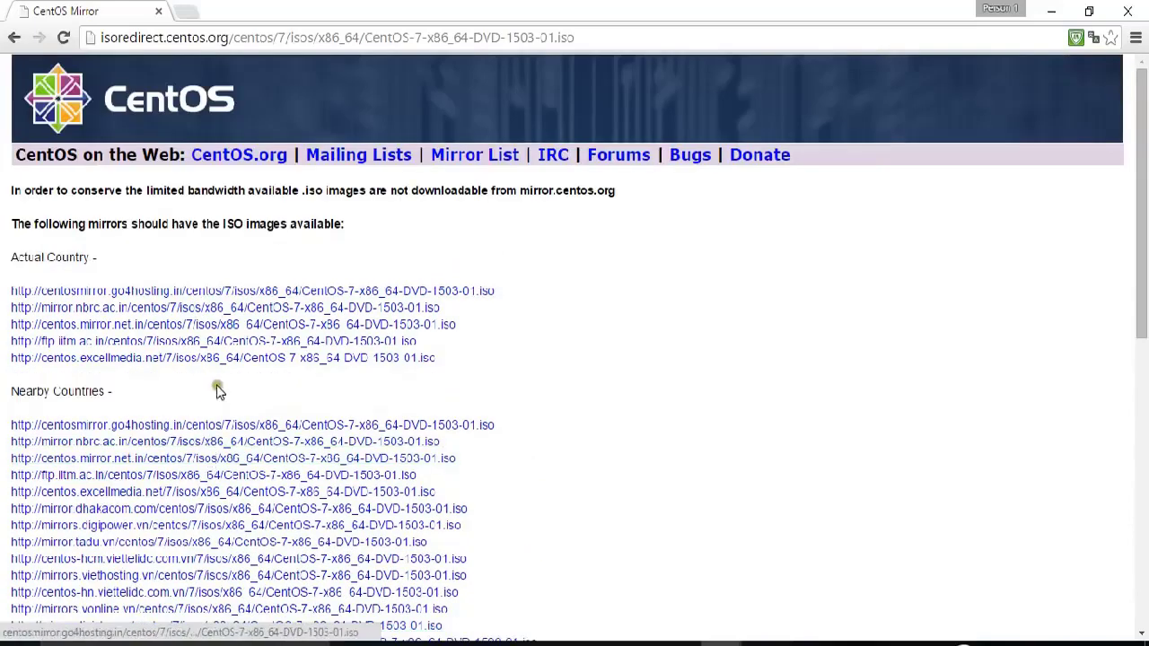
left_click(12, 37)
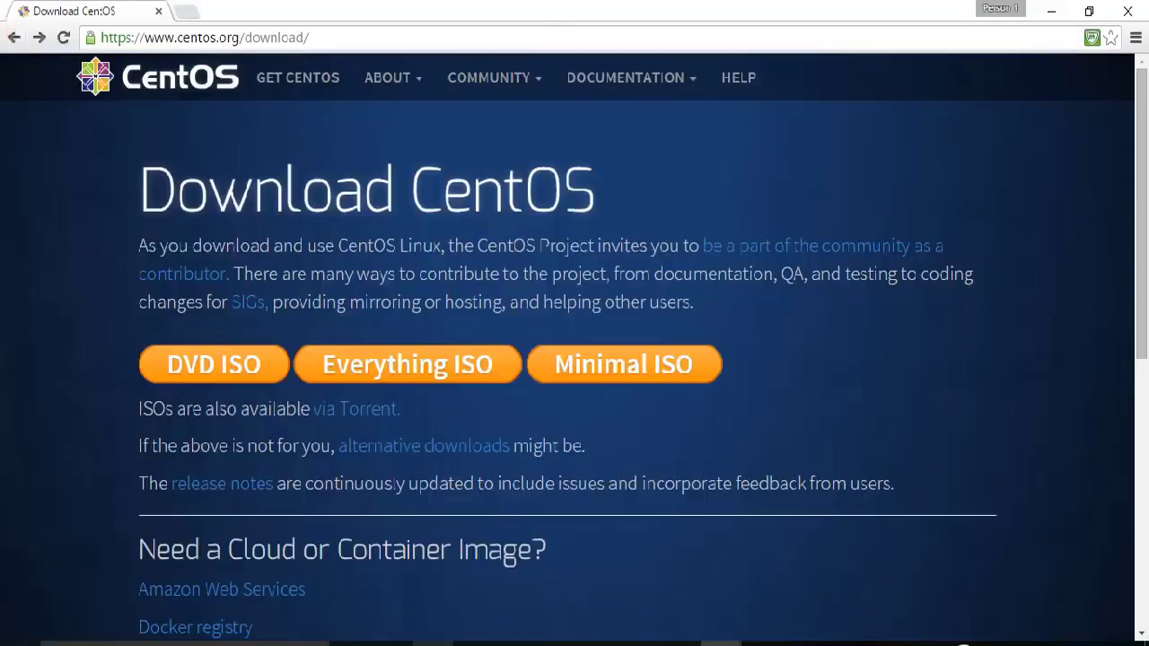
left_click(434, 637)
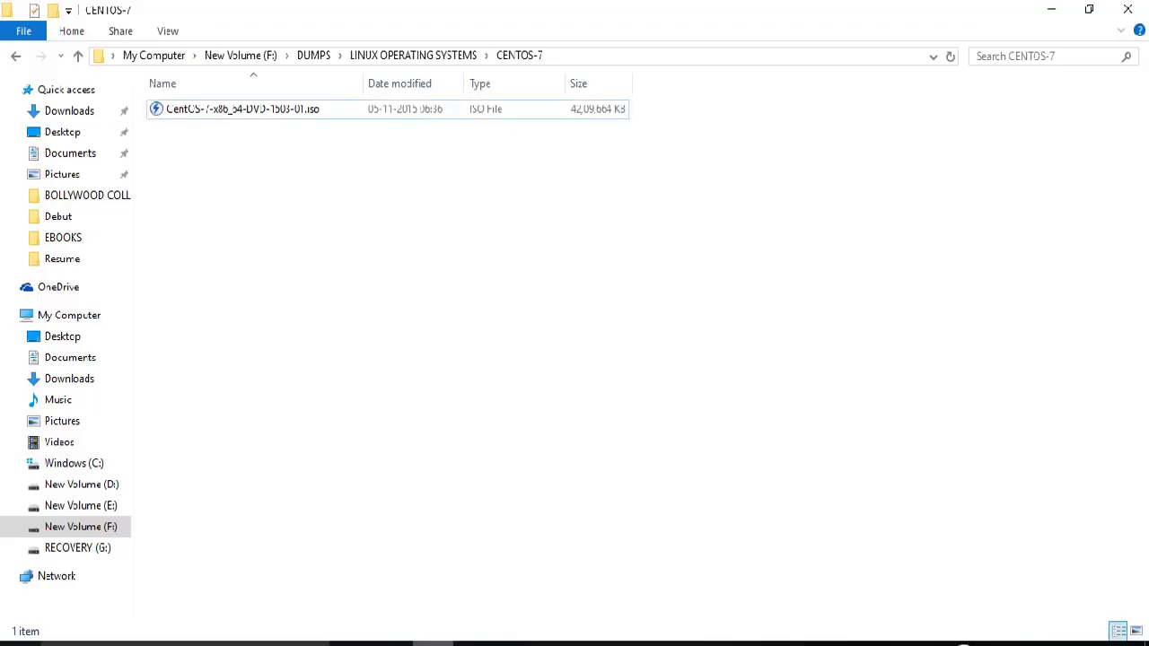
Check CentOS-7-x86_64-DVD-1503-01.iso's properties, confirming its 4.01 GB size and x86_64 architecture.
right_click(243, 112)
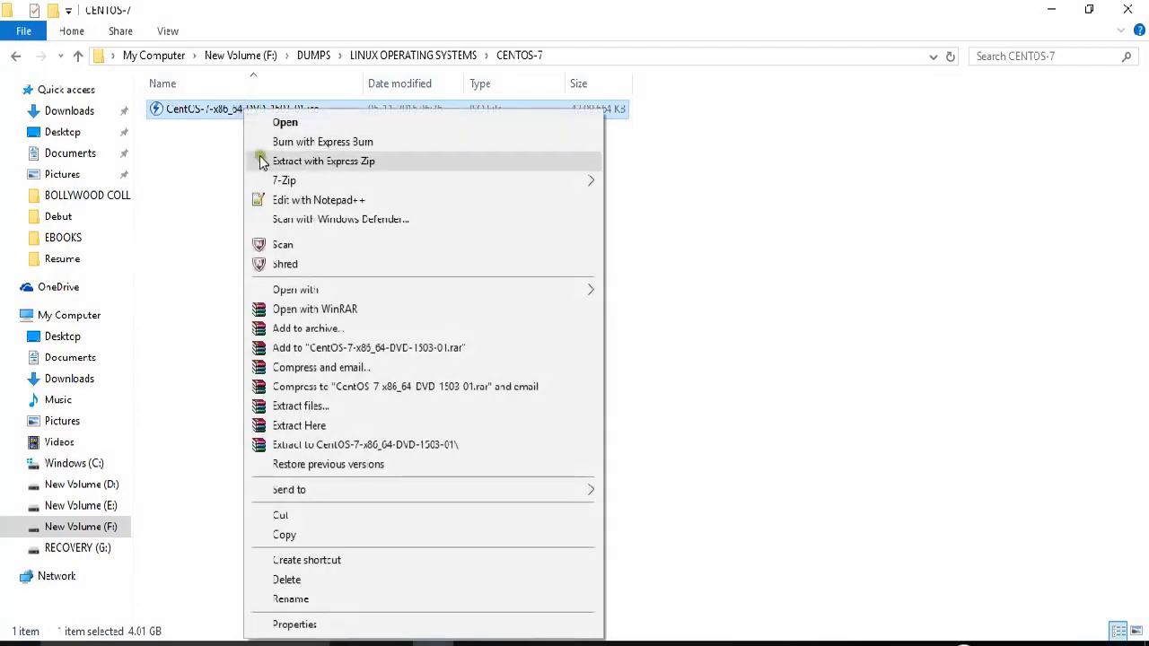
left_click(323, 625)
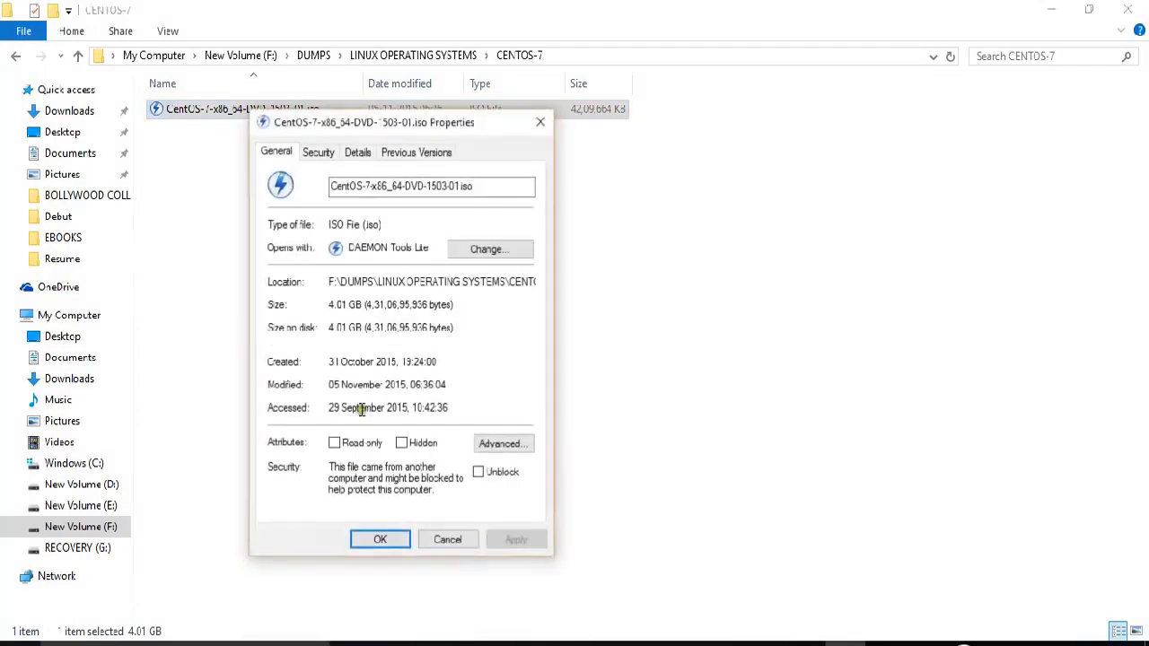
left_click_drag(281, 130, 371, 190)
left_click_drag(422, 368, 461, 395)
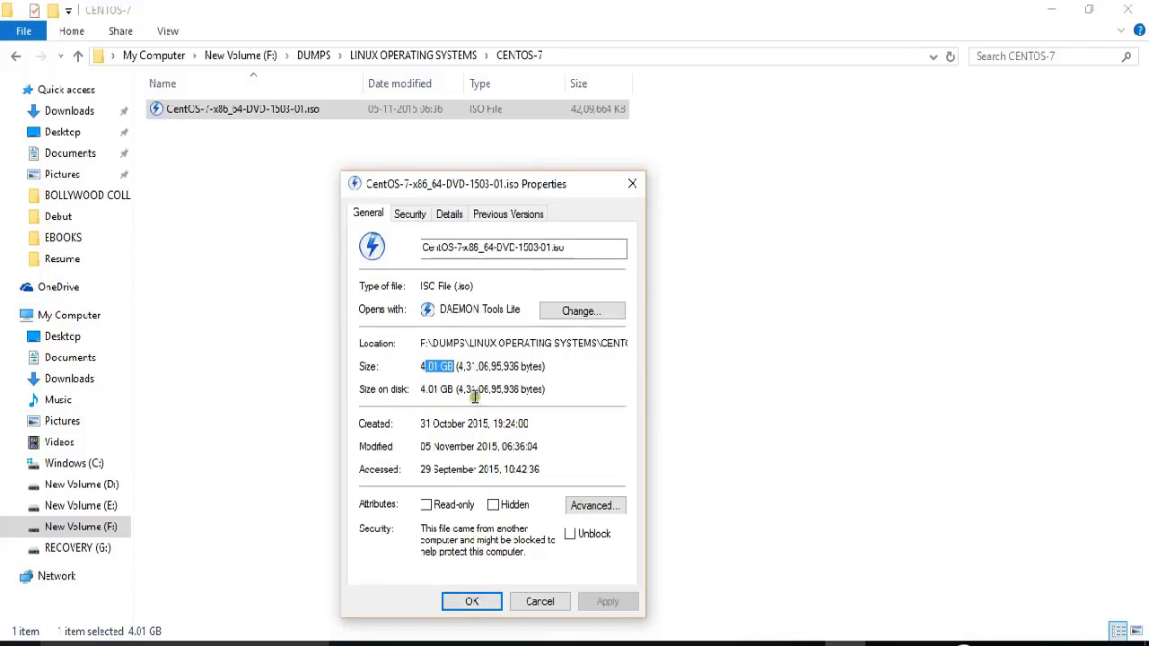
mouse_move(473, 248)
left_mouse_down()
mouse_move(504, 247)
mouse_move(492, 245)
left_mouse_up()
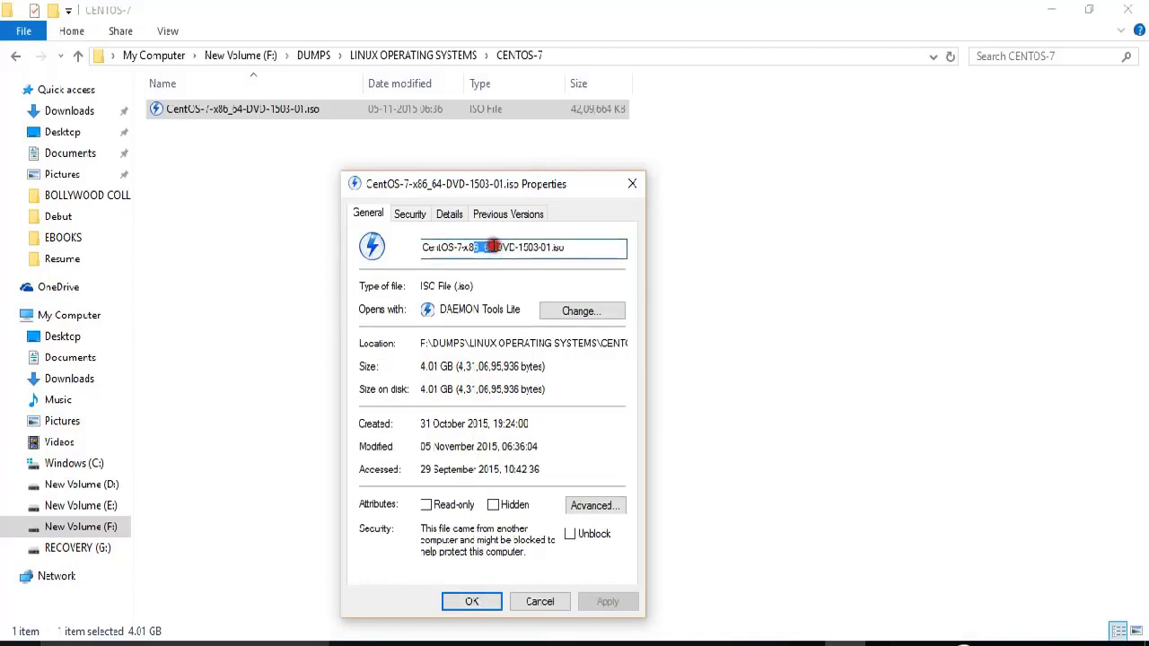
left_click(490, 602)
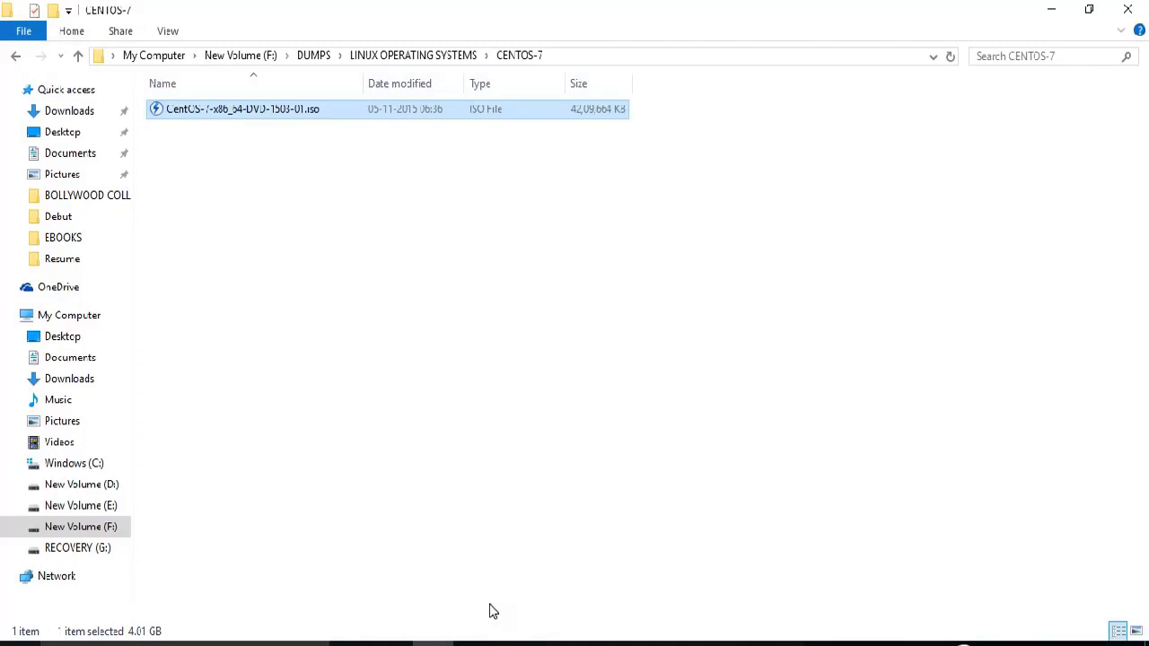
left_click(762, 643)
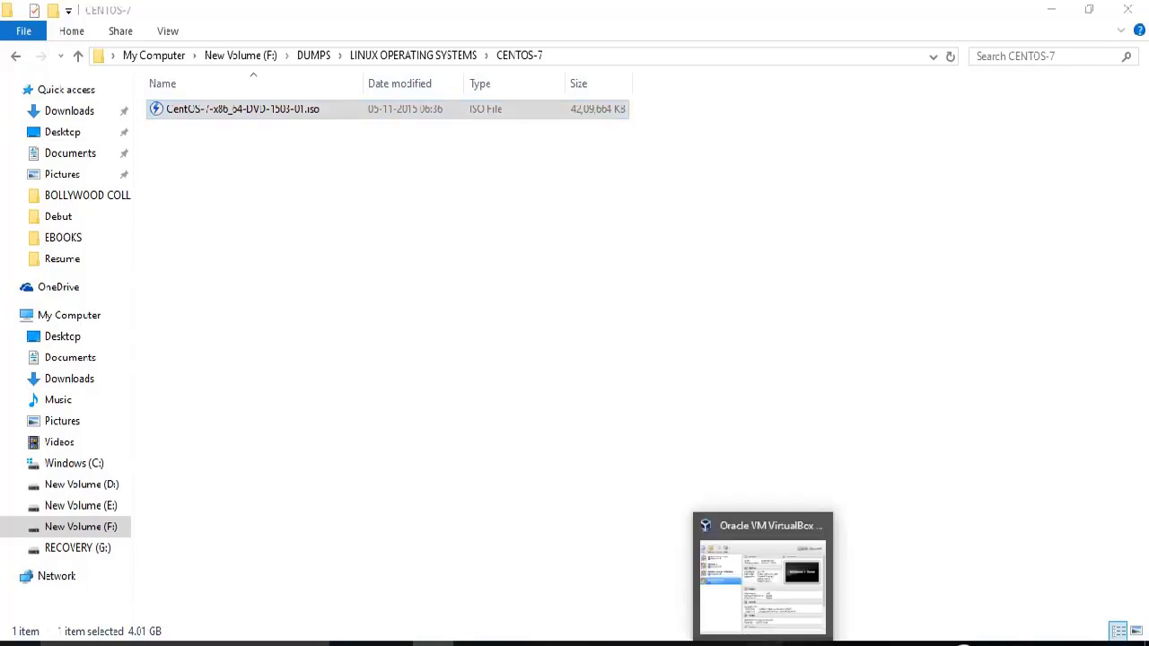
Create a new VM named 'Centos 7', keeping type Linux and version Red Hat (64-bit).
left_click(762, 574)
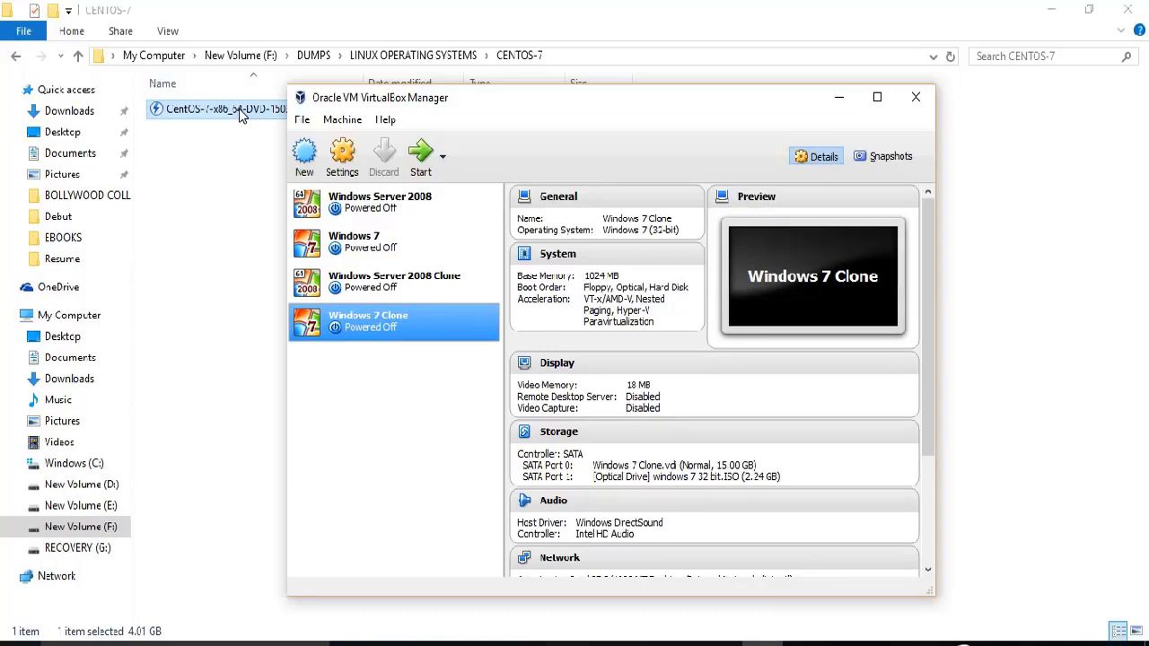
left_click(305, 154)
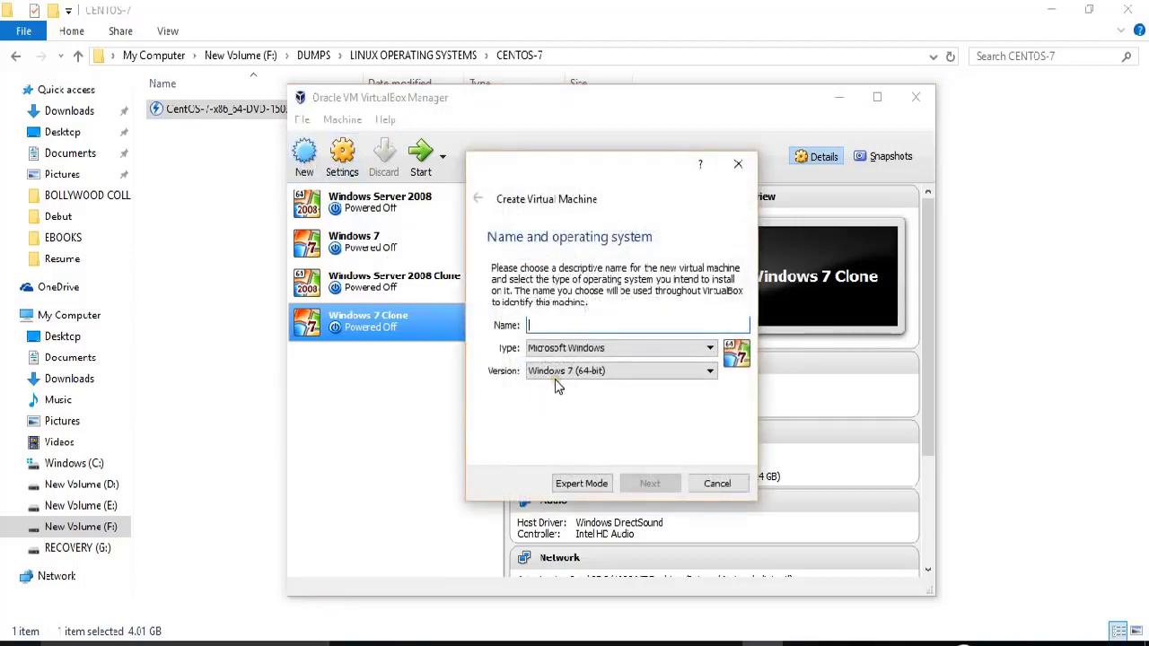
type("Centos ")
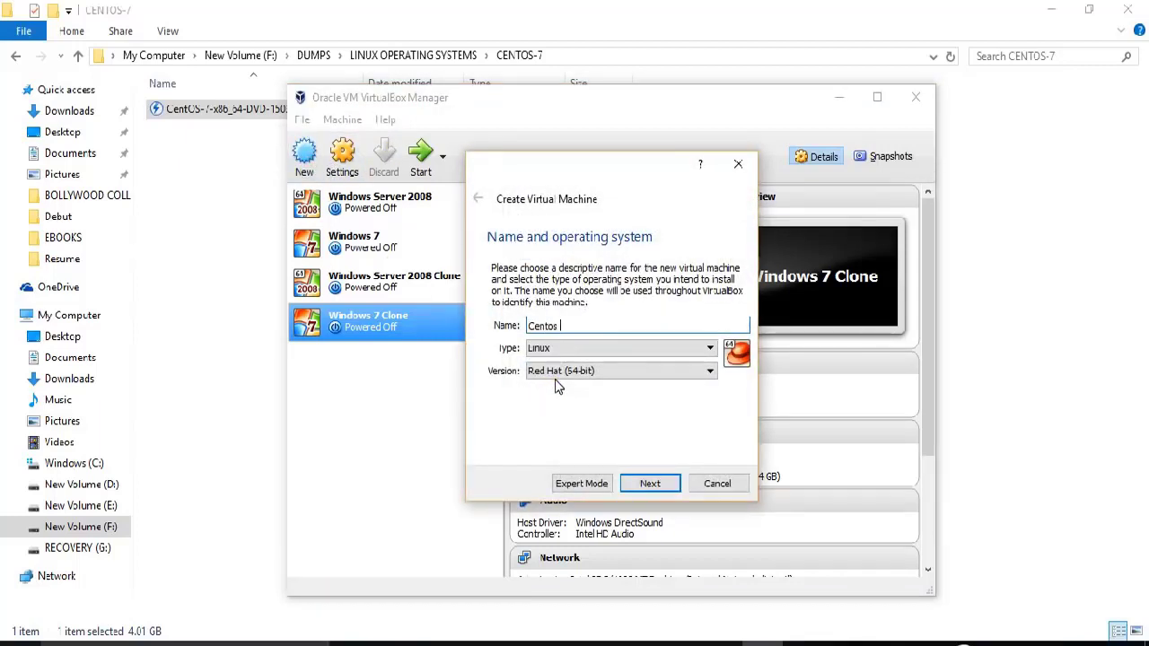
type("7")
left_click(544, 373)
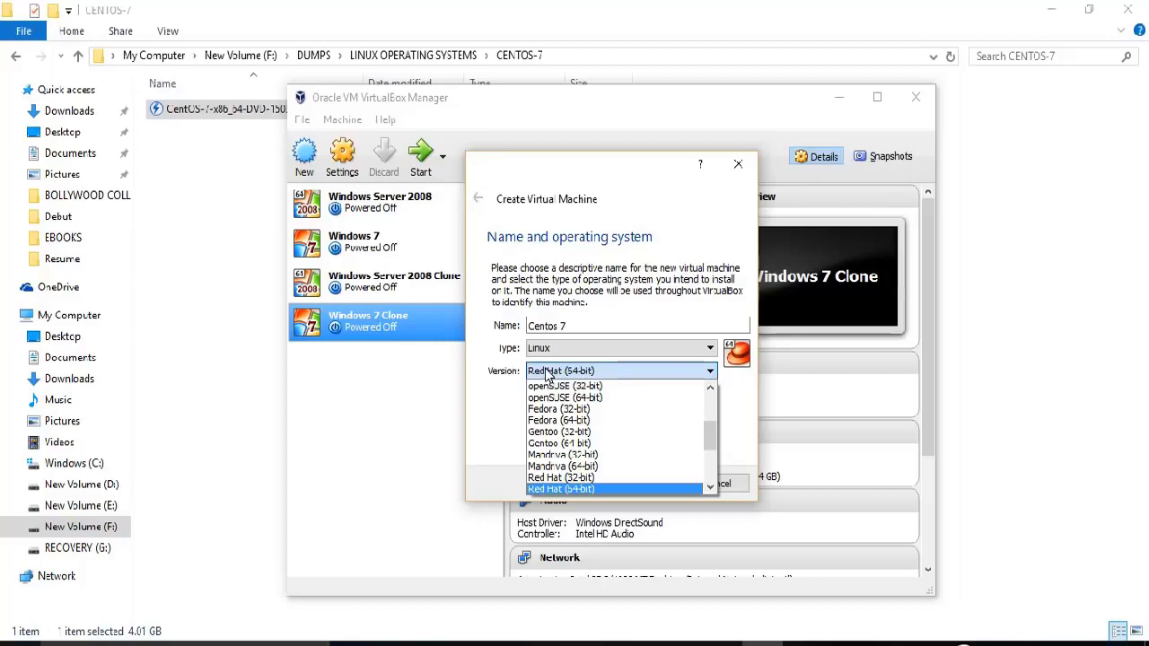
left_click(544, 374)
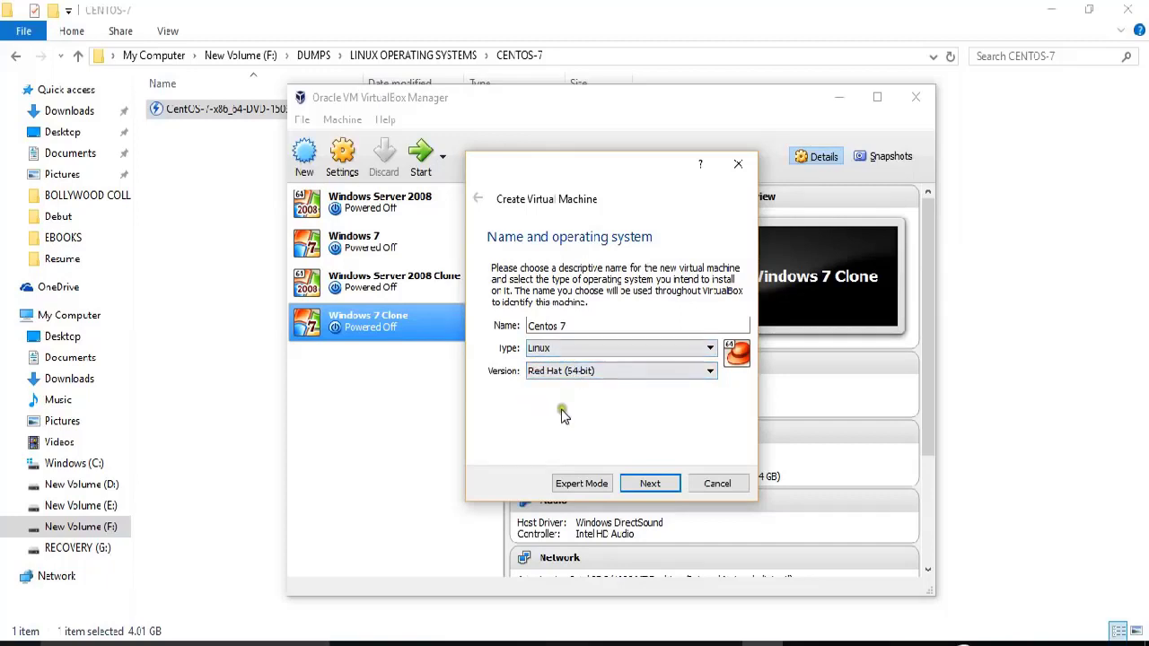
Raise the Centos 7 memory size from the default 768 MB to 2048 MB.
left_click(643, 487)
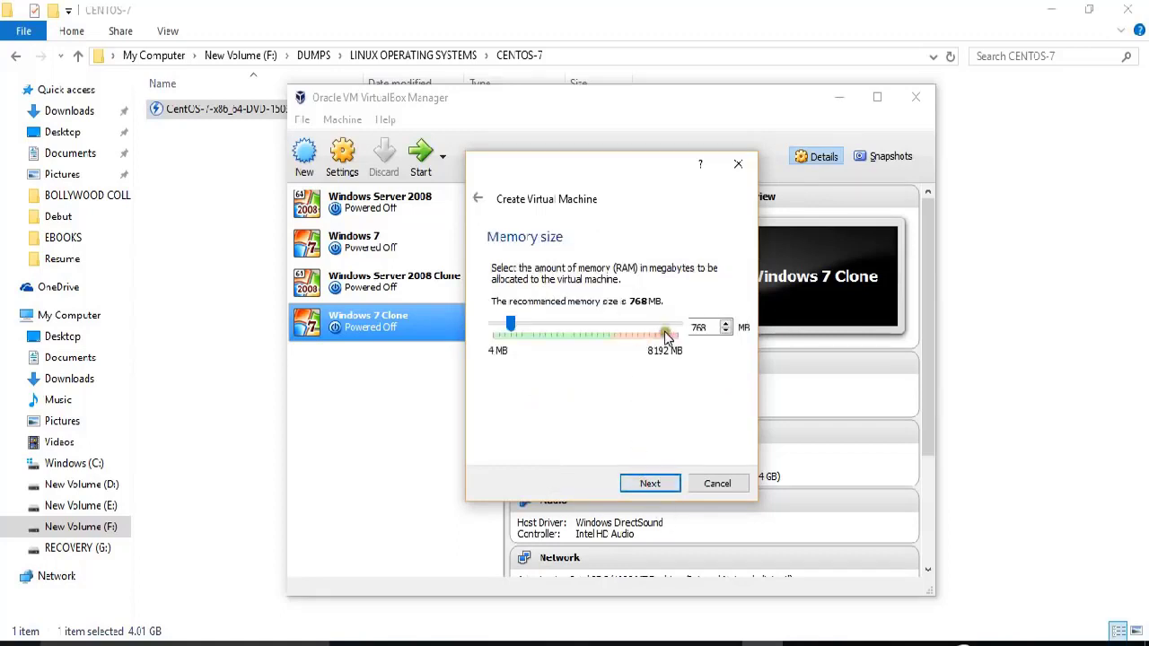
left_click_drag(713, 327, 679, 323)
type("204")
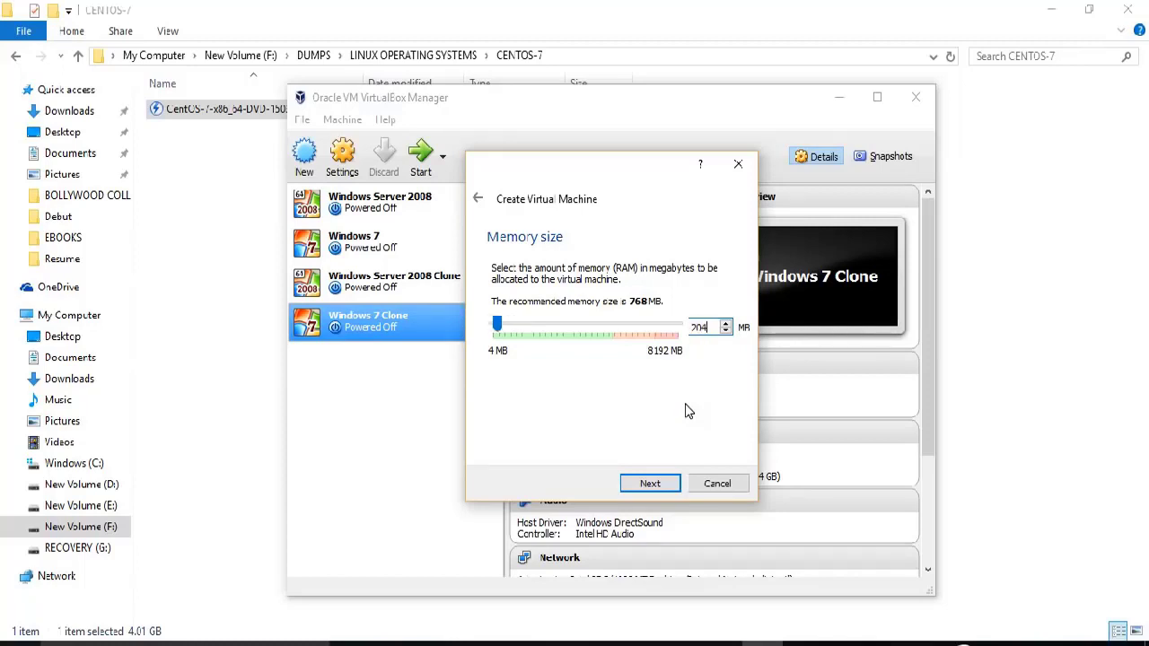
type("8")
left_click(650, 483)
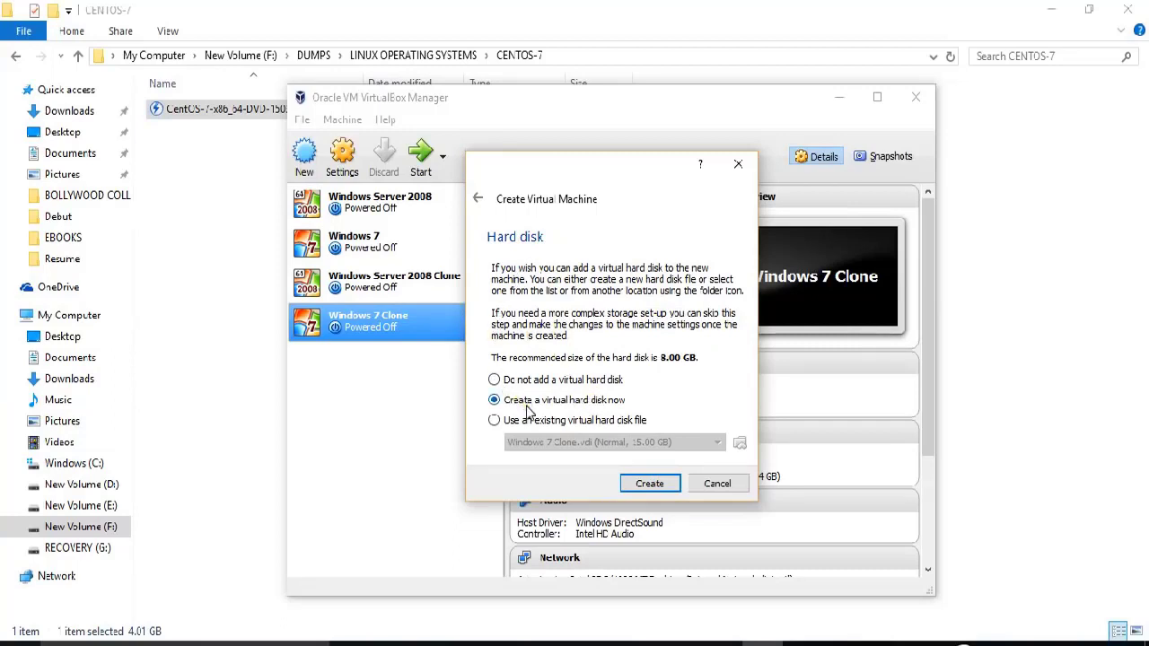
Choose a new virtual hard disk of VDI type with dynamically allocated storage.
left_click(639, 485)
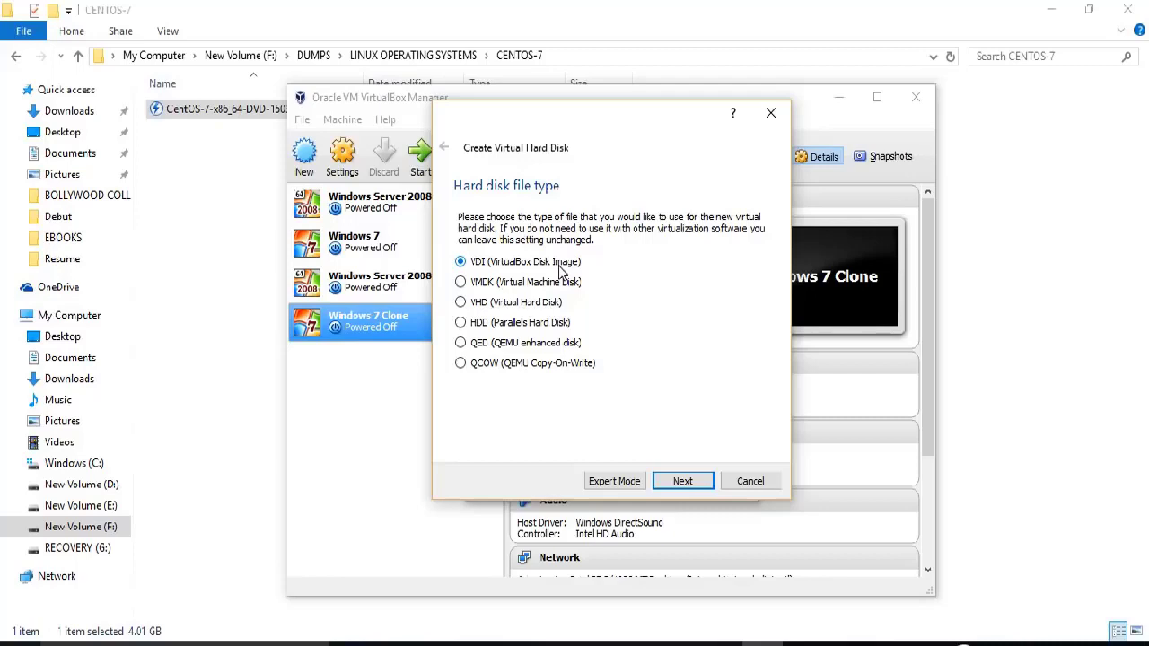
left_click(667, 480)
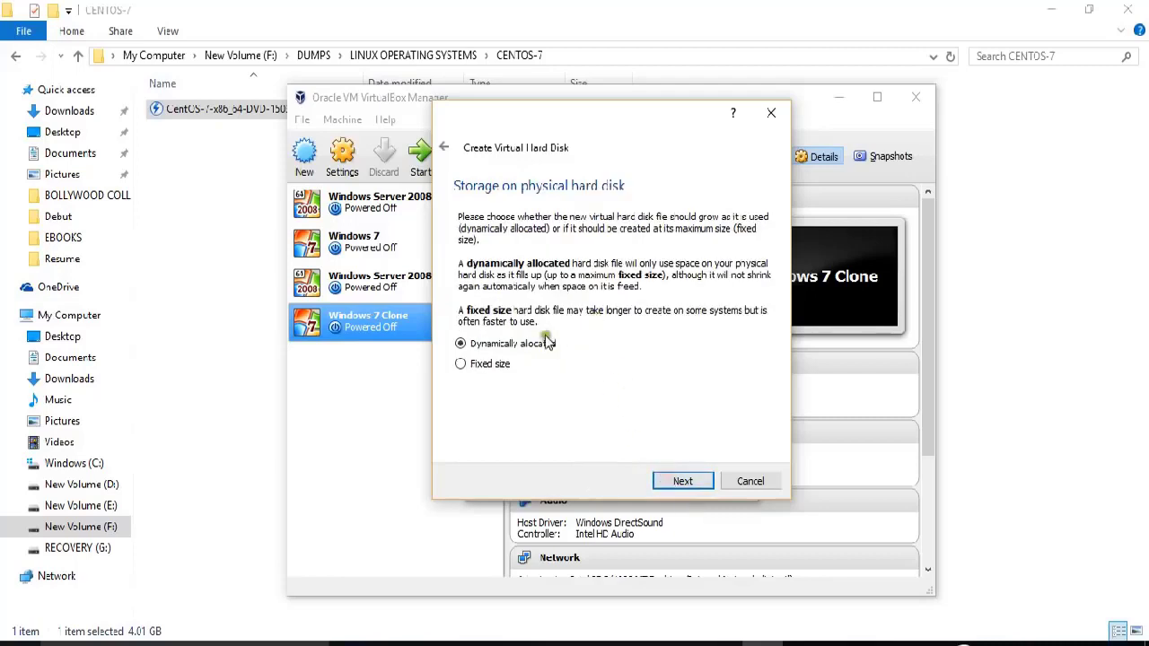
left_click(680, 482)
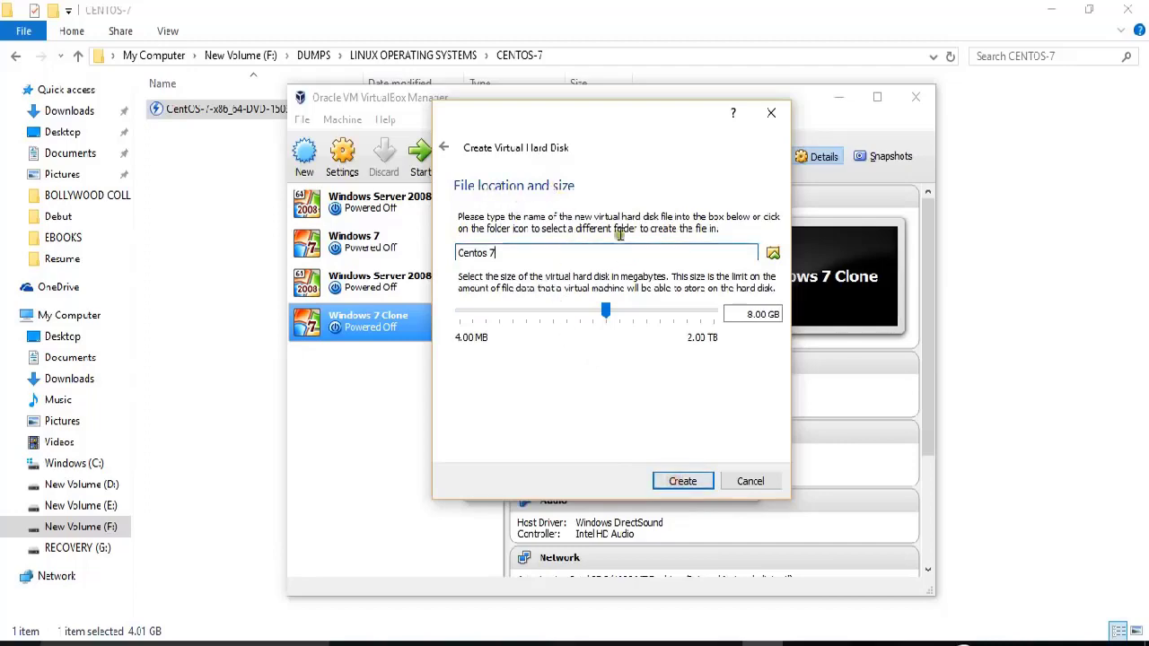
Save the disk file as Centos 7.vdi in E:\VIRTUAL MACHINES\CENTOS 7.
left_click(771, 255)
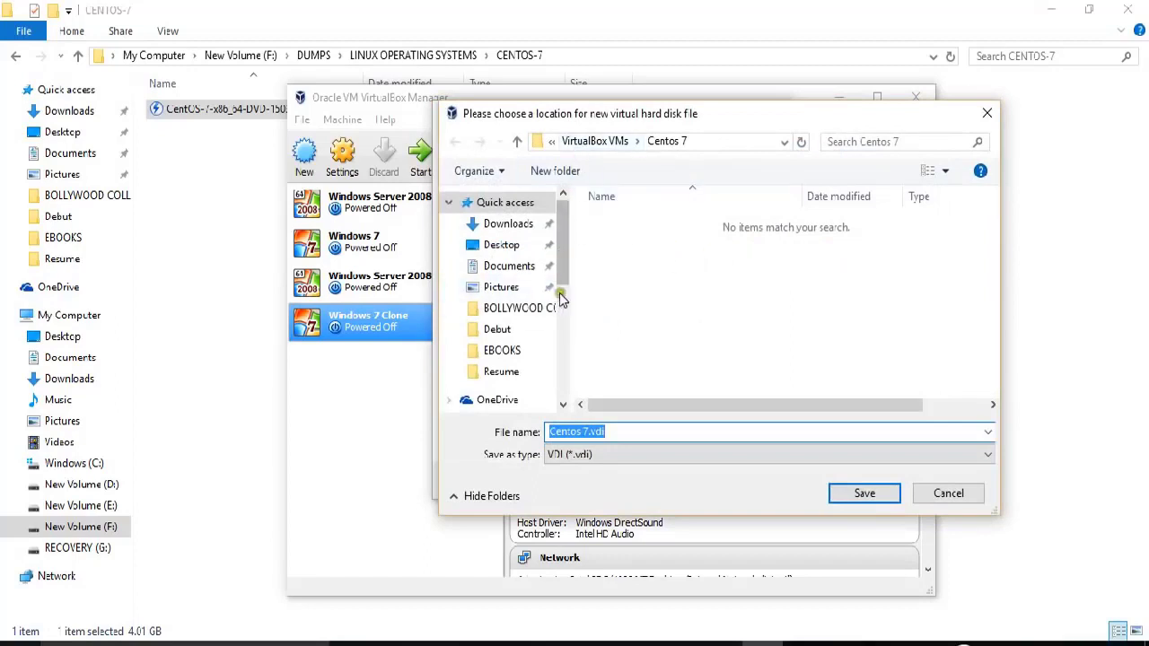
scroll(566, 301, "down", 4)
left_click(544, 365)
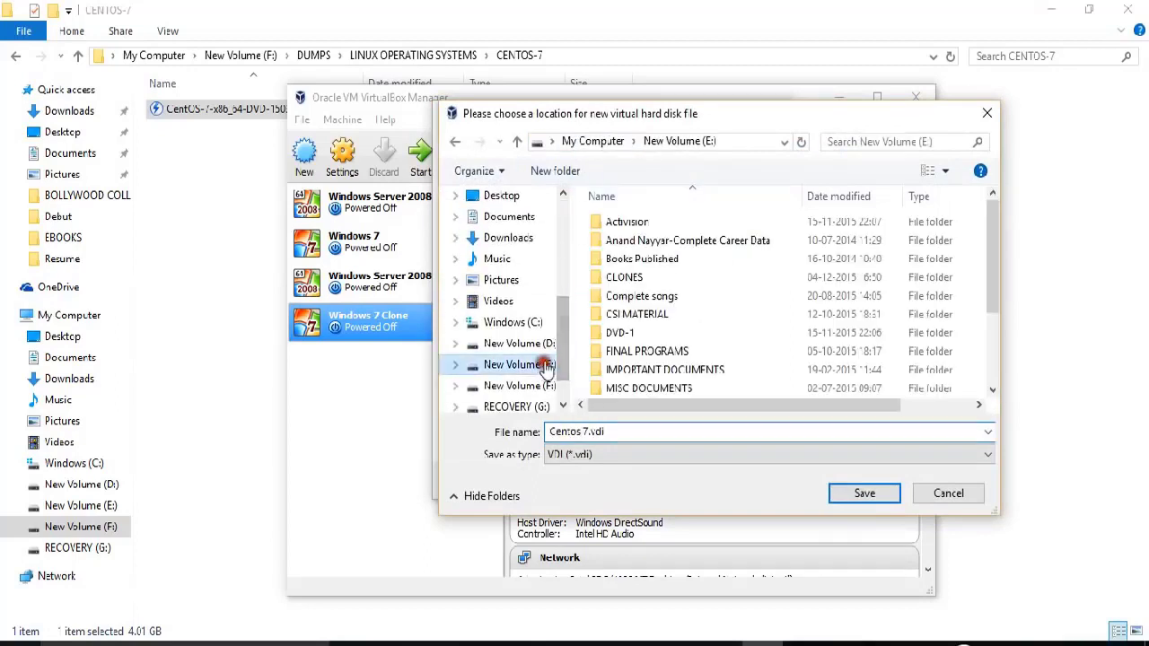
left_click(651, 351)
scroll(659, 377, "down", 2)
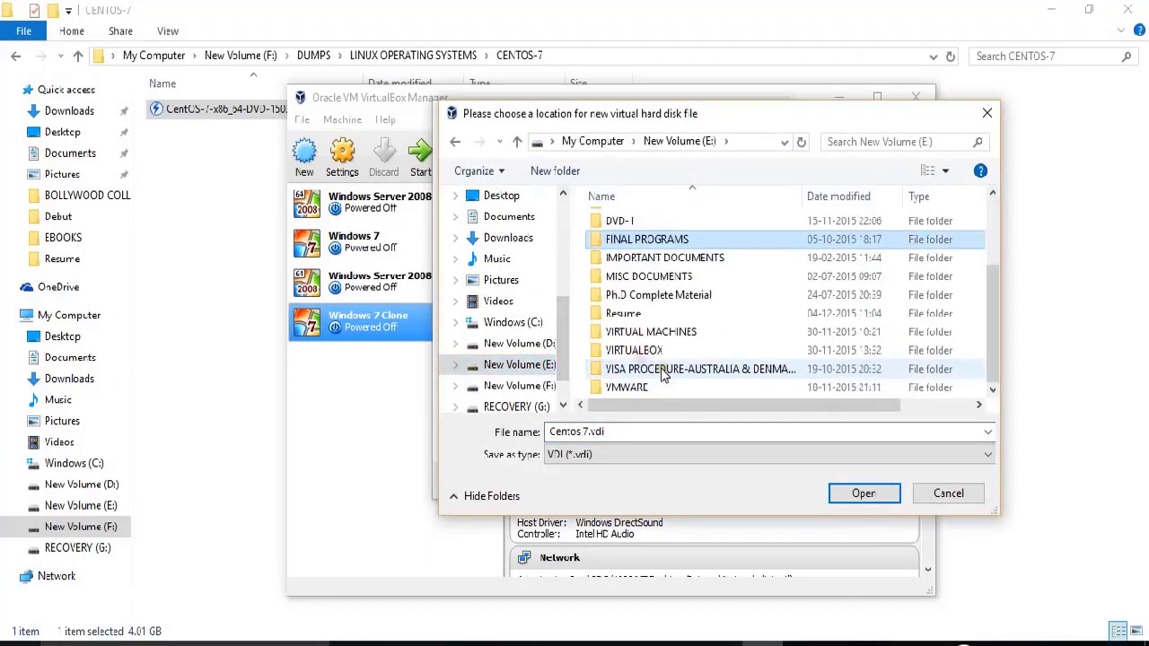
left_click(630, 332)
double_click(630, 332)
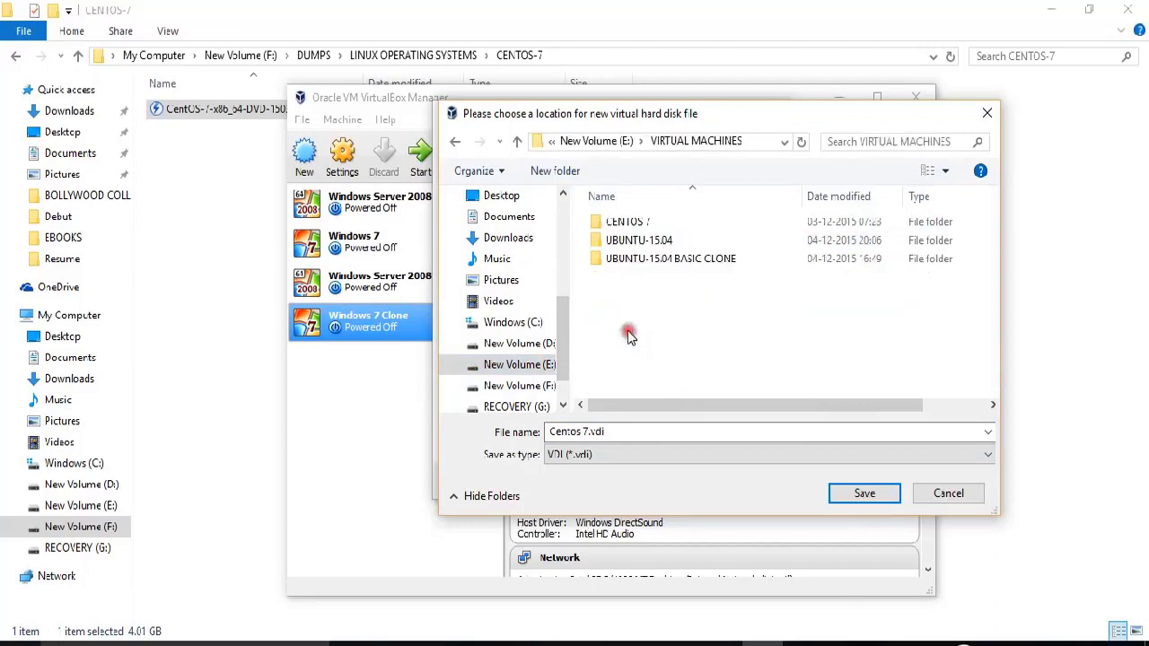
left_click(626, 224)
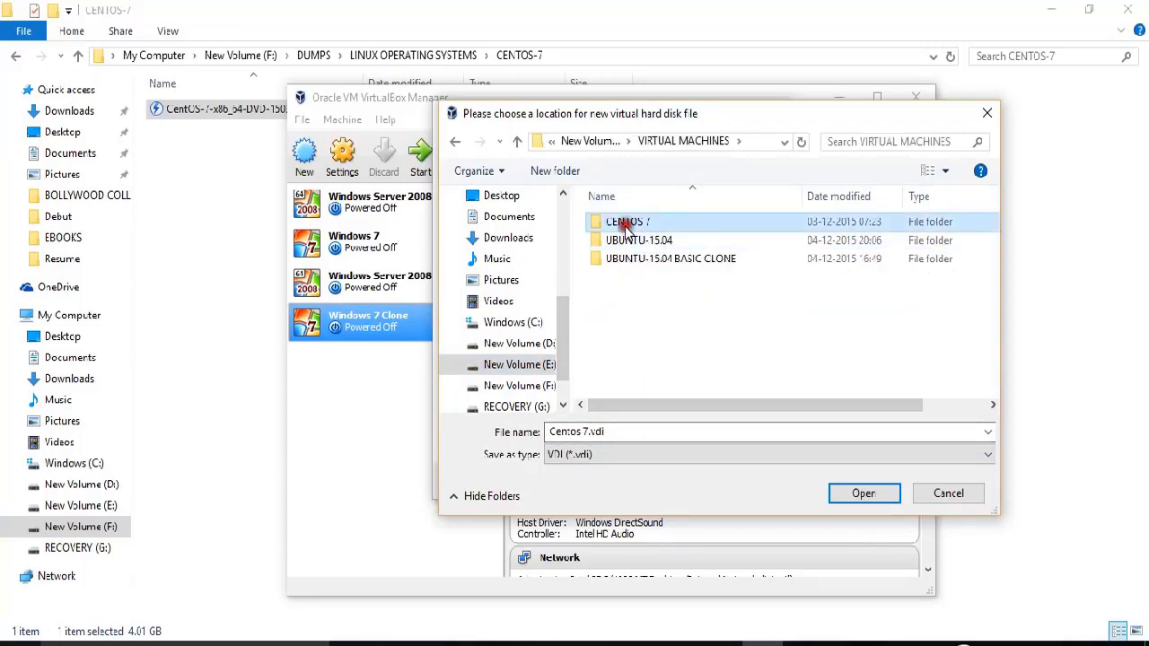
double_click(626, 224)
left_click(863, 492)
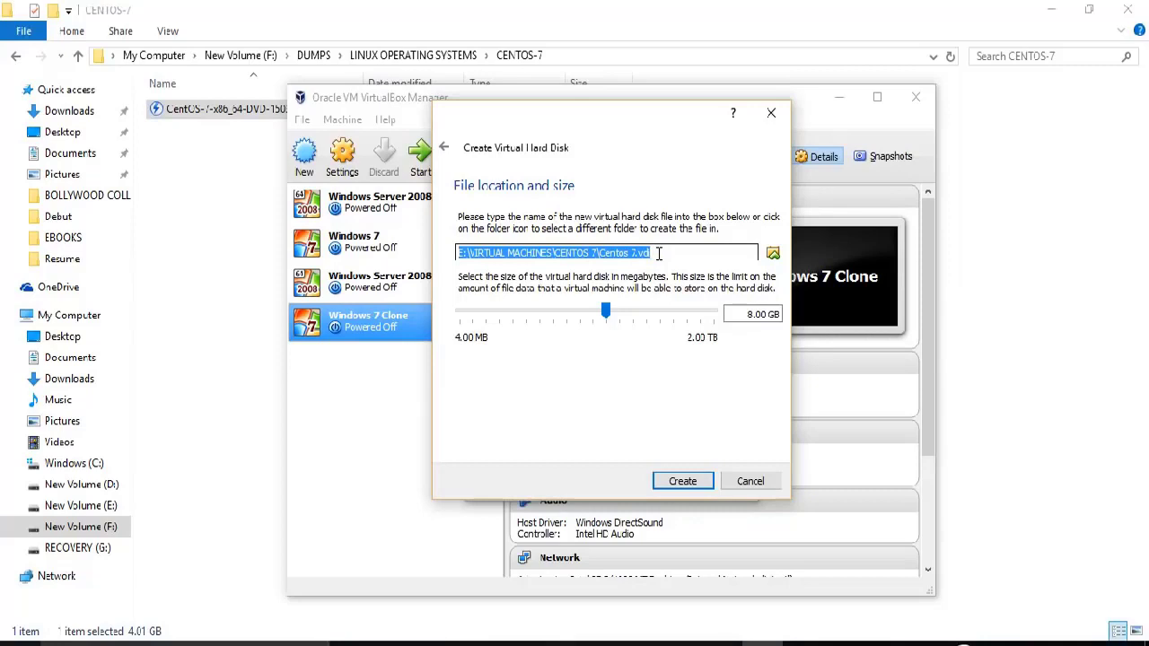
Change the disk size from 8 GB to 15 GB and create the machine.
left_click(741, 314)
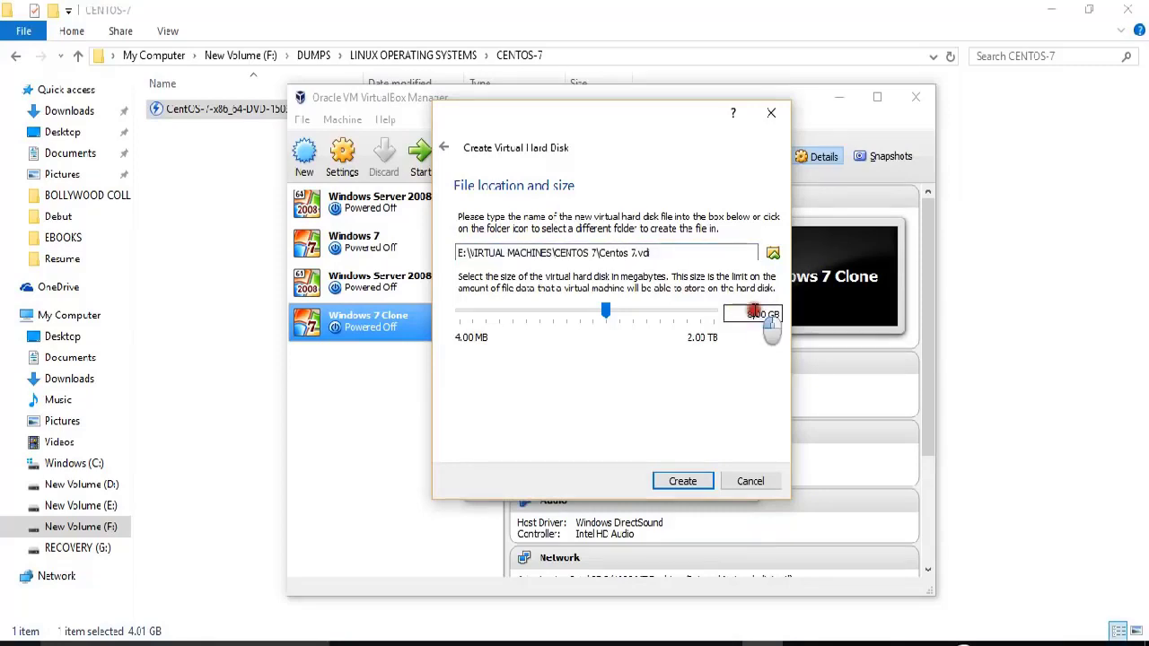
key("BackSpace")
key("BackSpace")
type("15")
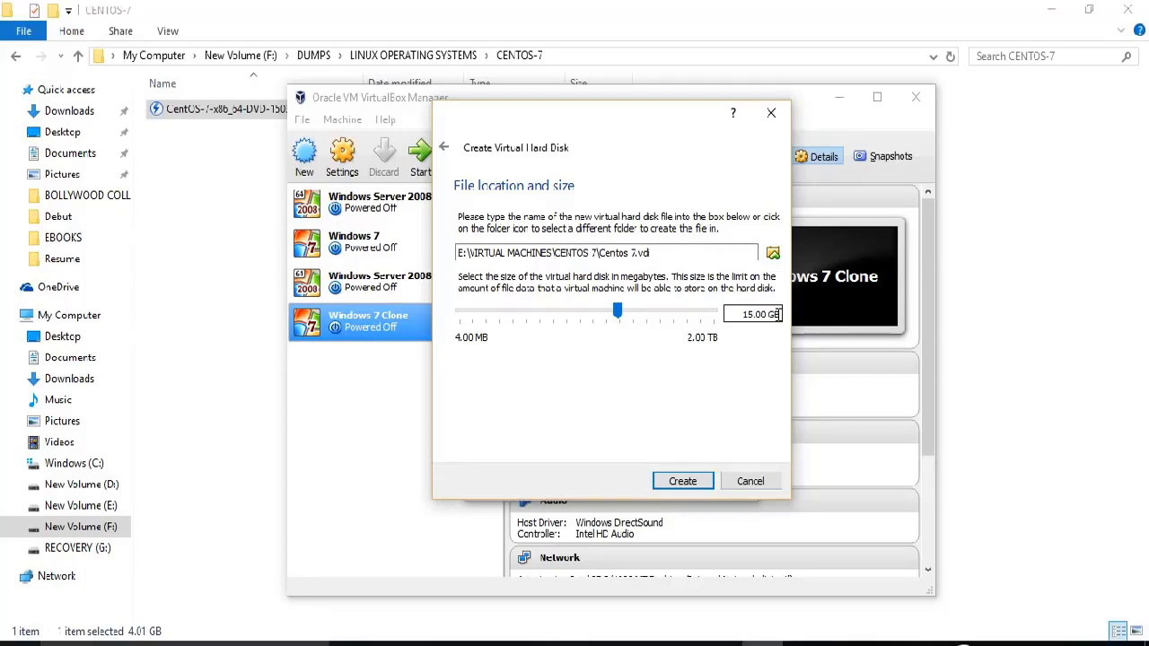
left_click(682, 482)
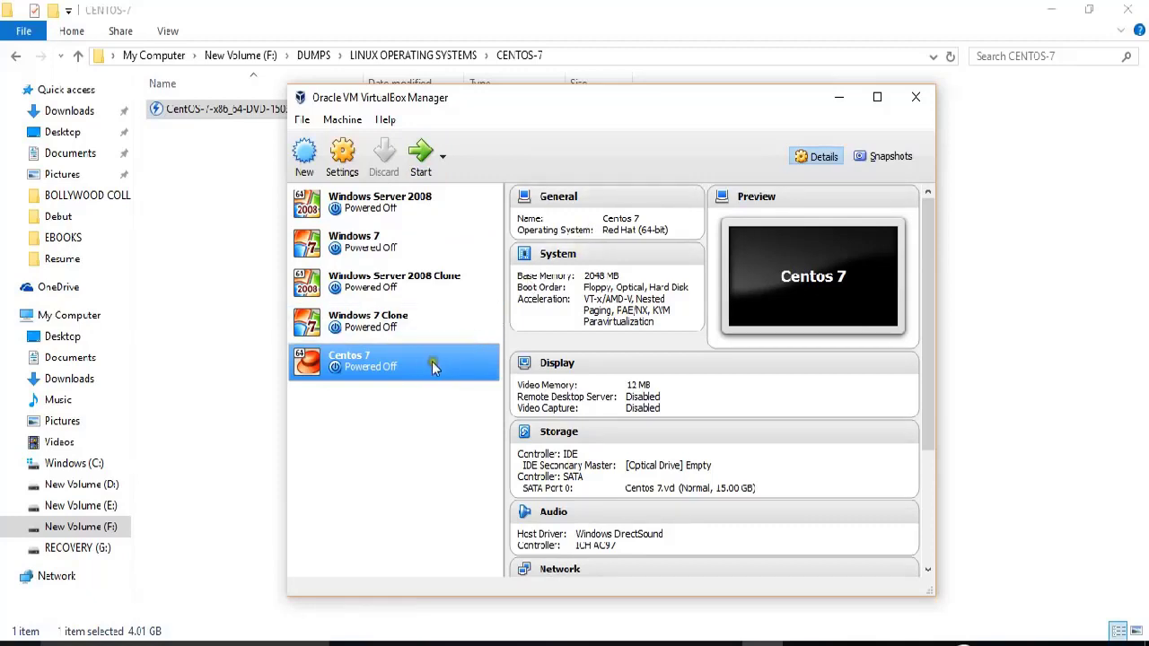
In Centos 7's Storage settings, load CentOS-7-x86_64-DVD-1503-01.iso into the empty optical drive.
right_click(397, 374)
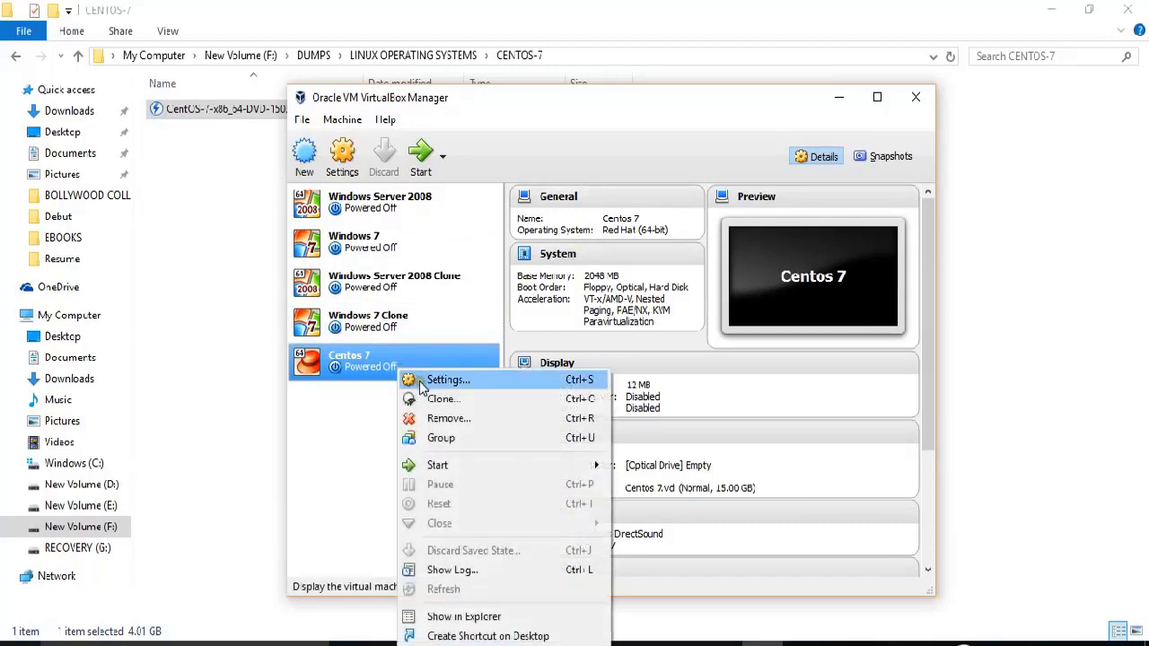
left_click(439, 380)
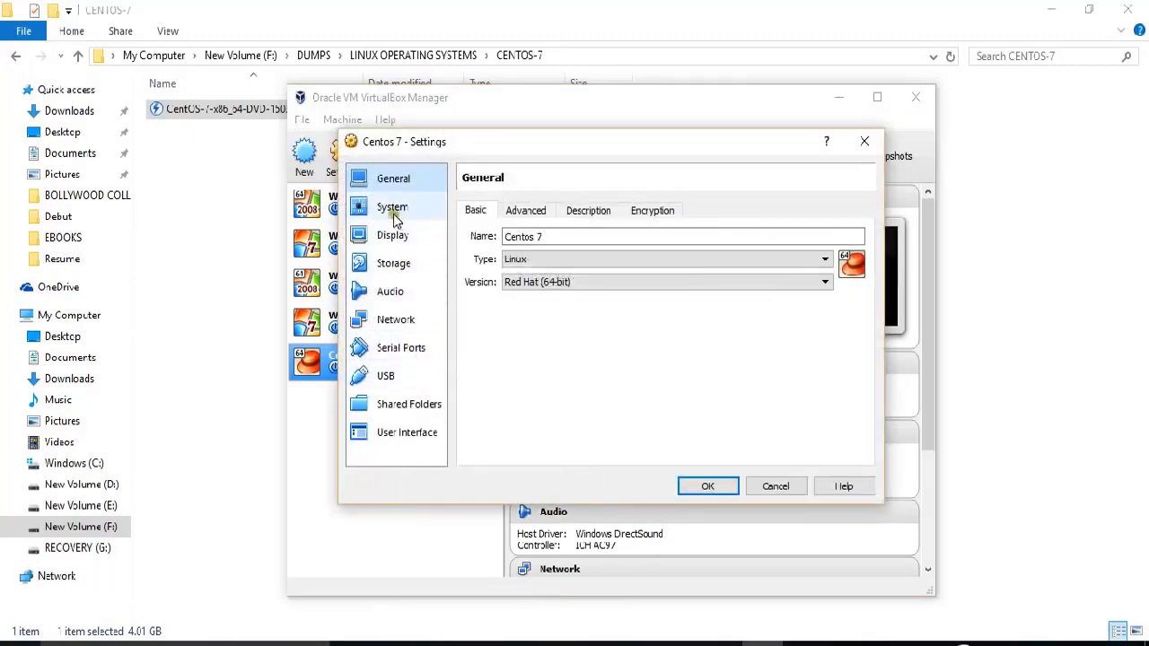
left_click(389, 266)
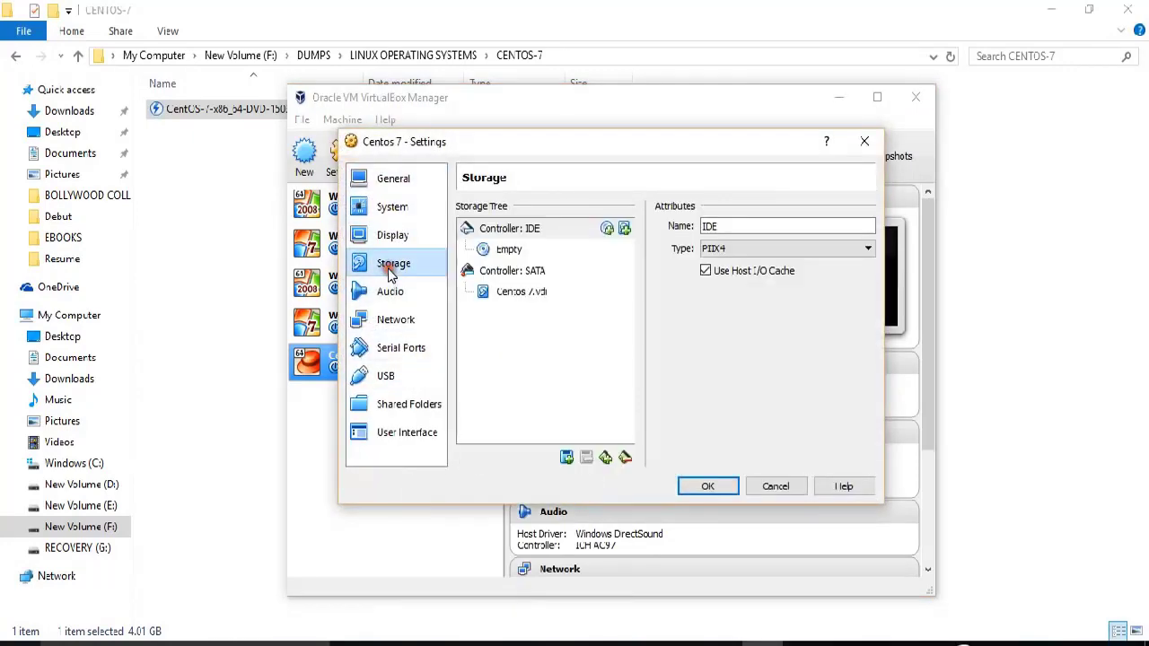
left_click(505, 252)
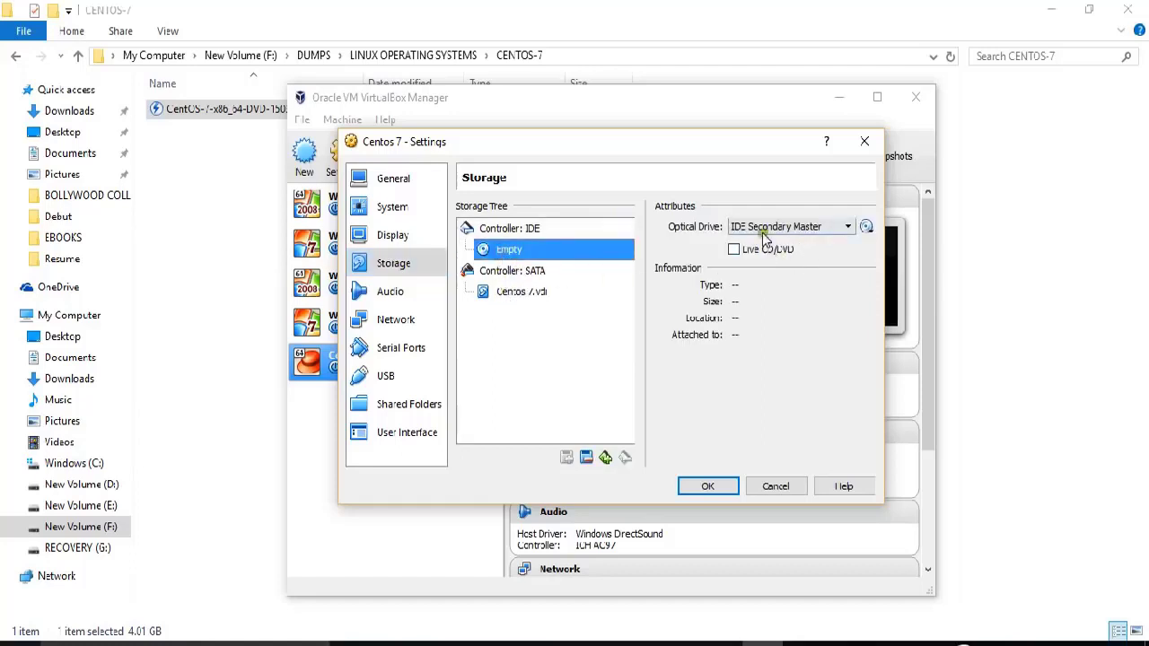
left_click(864, 228)
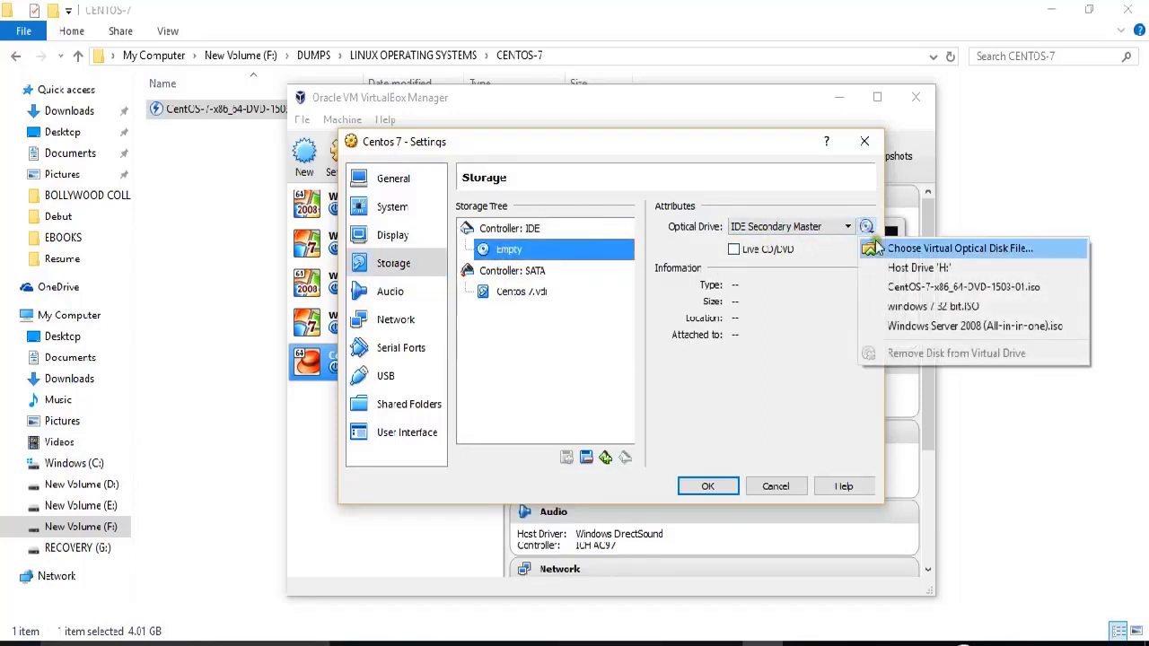
left_click(887, 249)
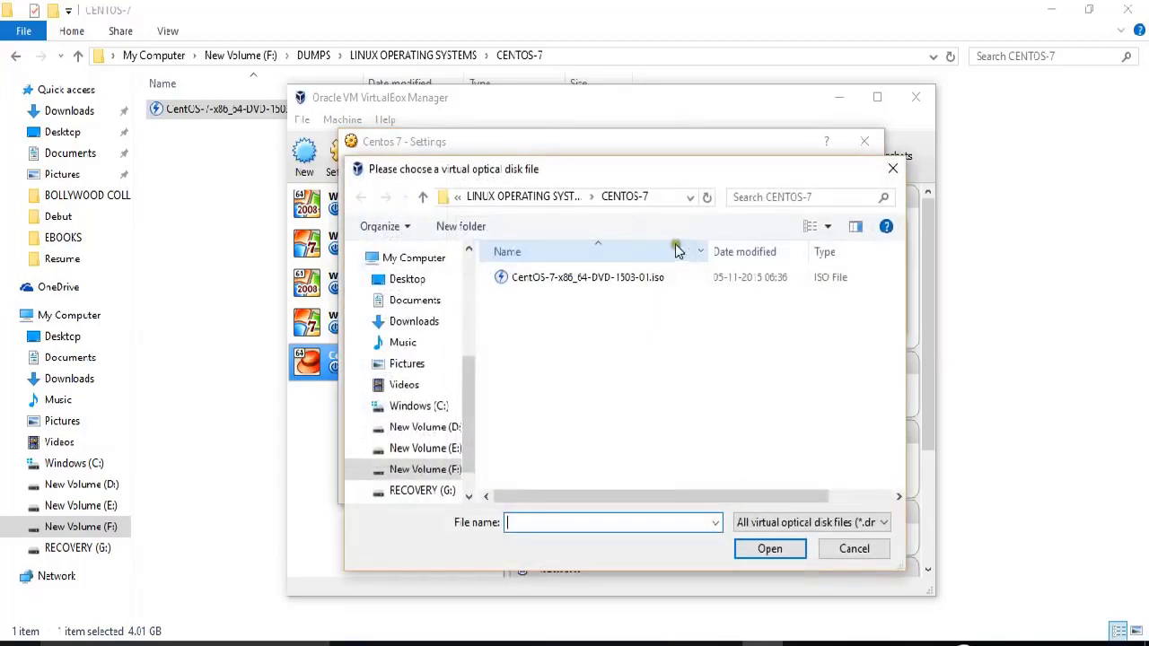
left_click(552, 285)
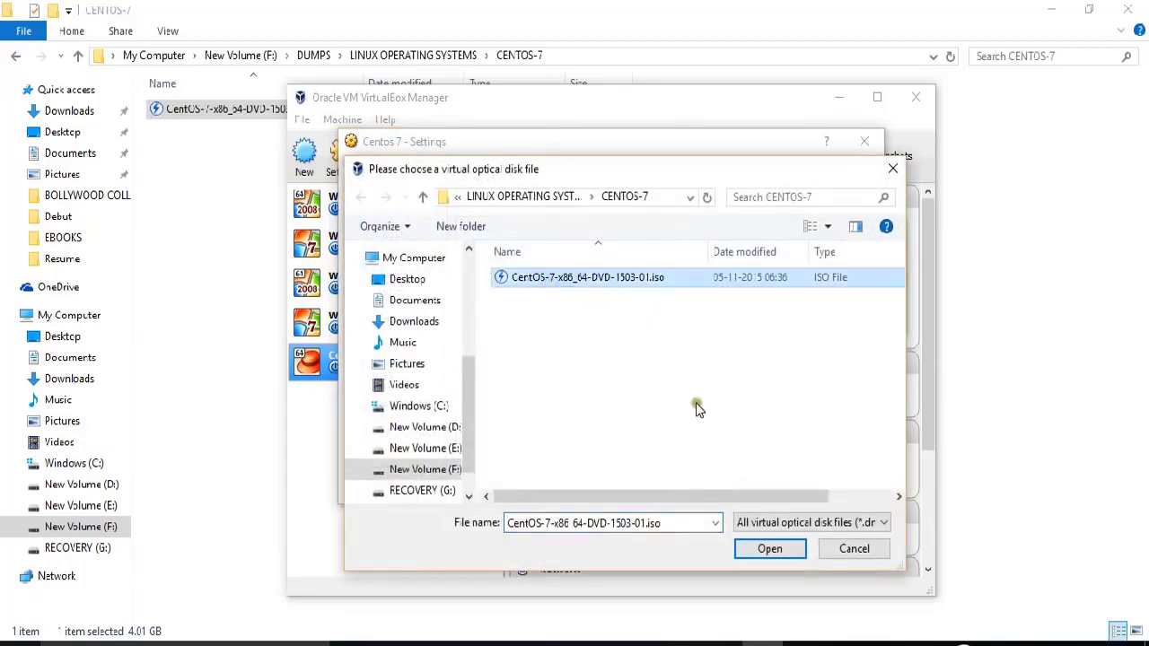
left_click(748, 550)
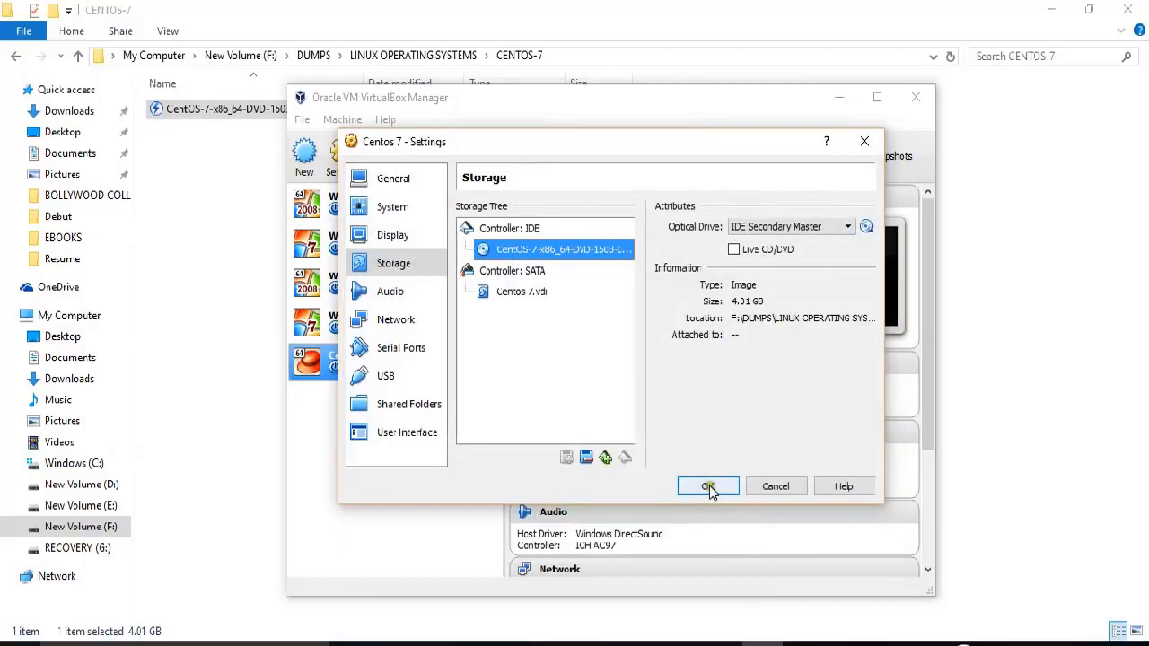
left_click(708, 487)
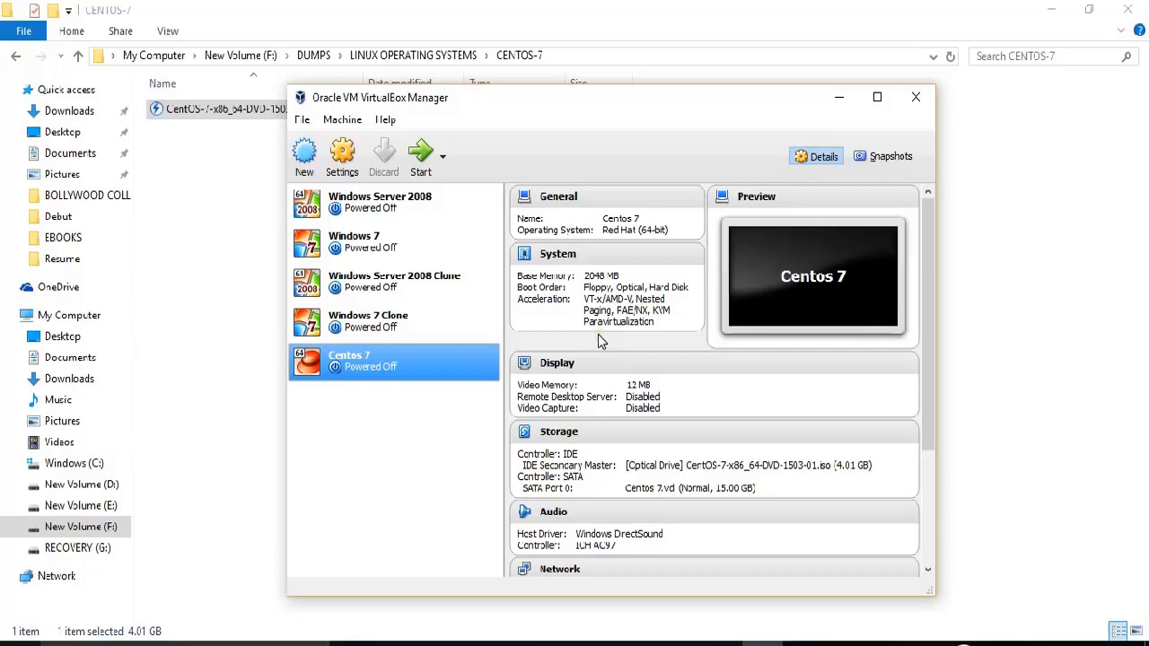
right_click(396, 358)
left_click(420, 368)
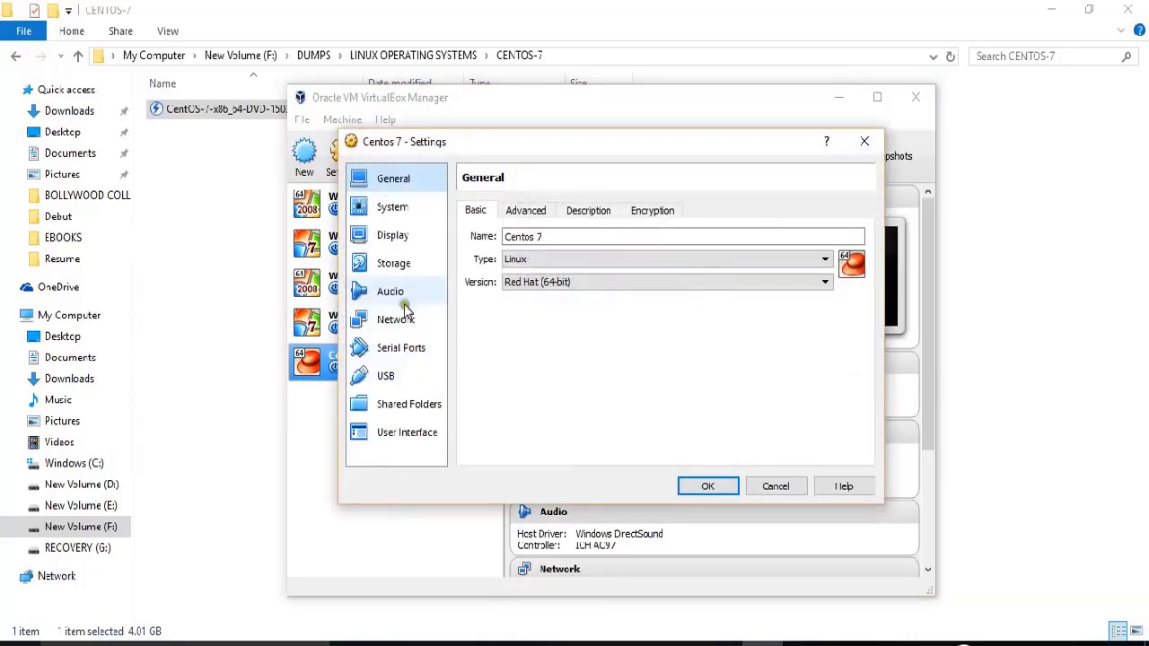
left_click(403, 321)
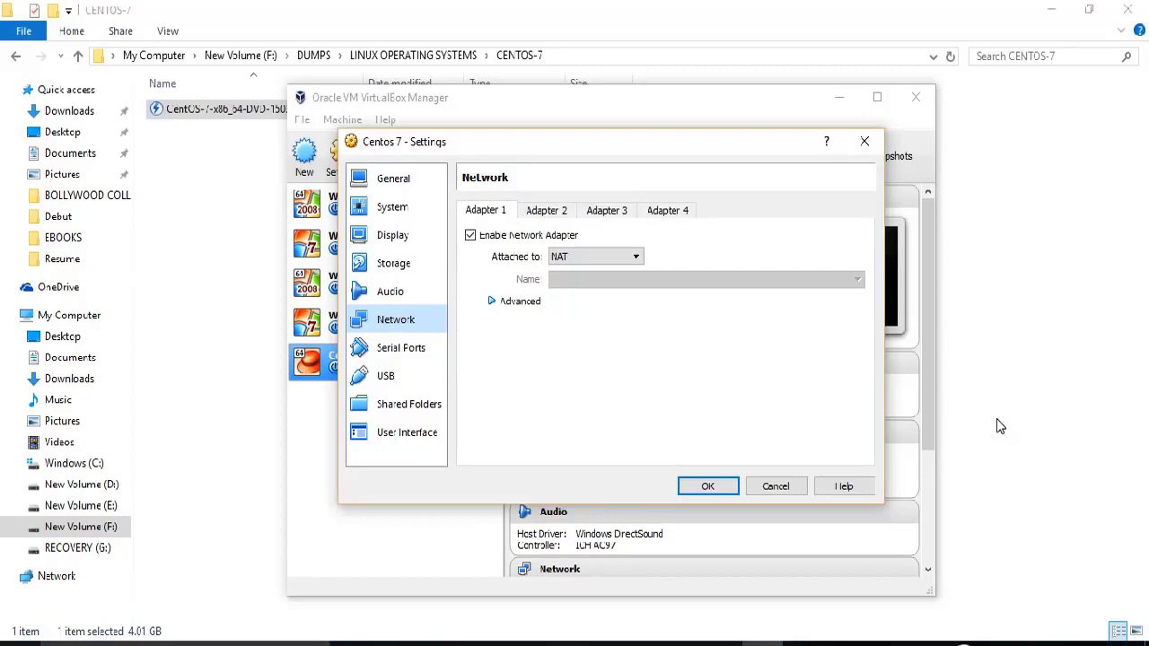
left_click(707, 485)
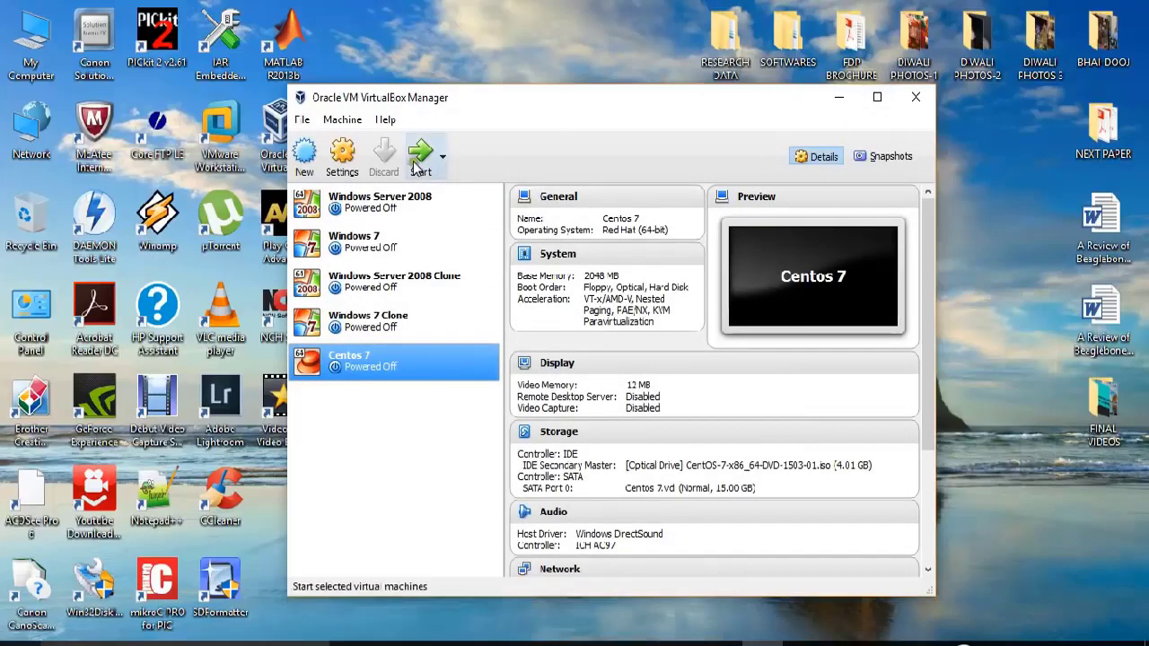
Start the Centos 7 machine and switch its window to full-screen mode.
left_click(418, 167)
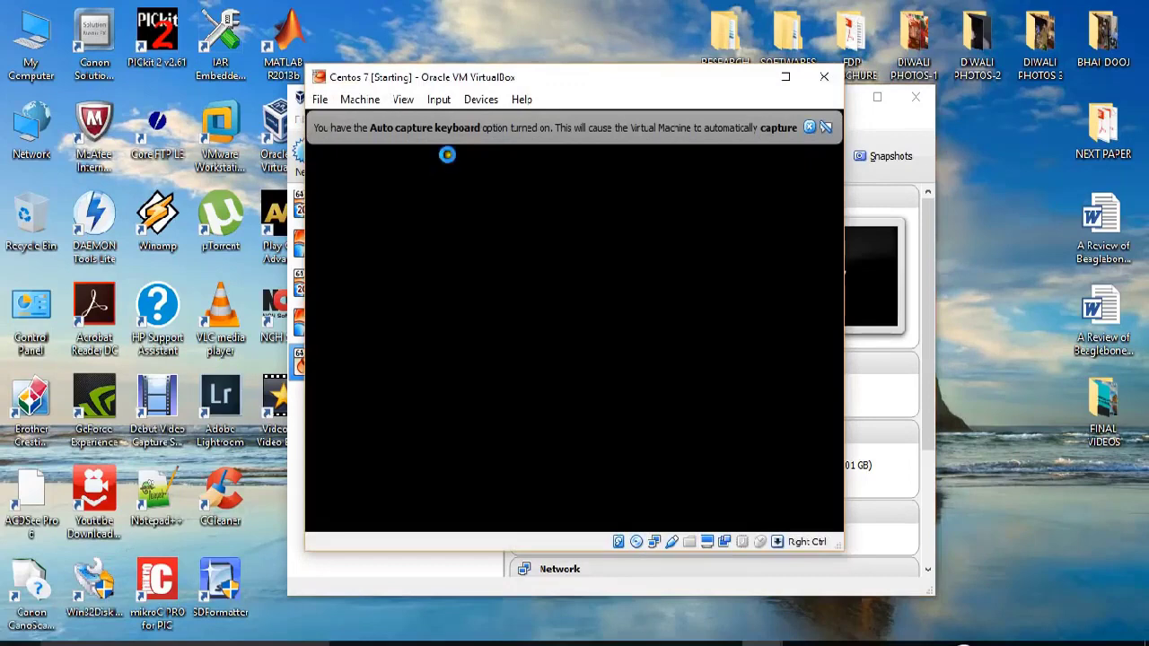
left_click(810, 126)
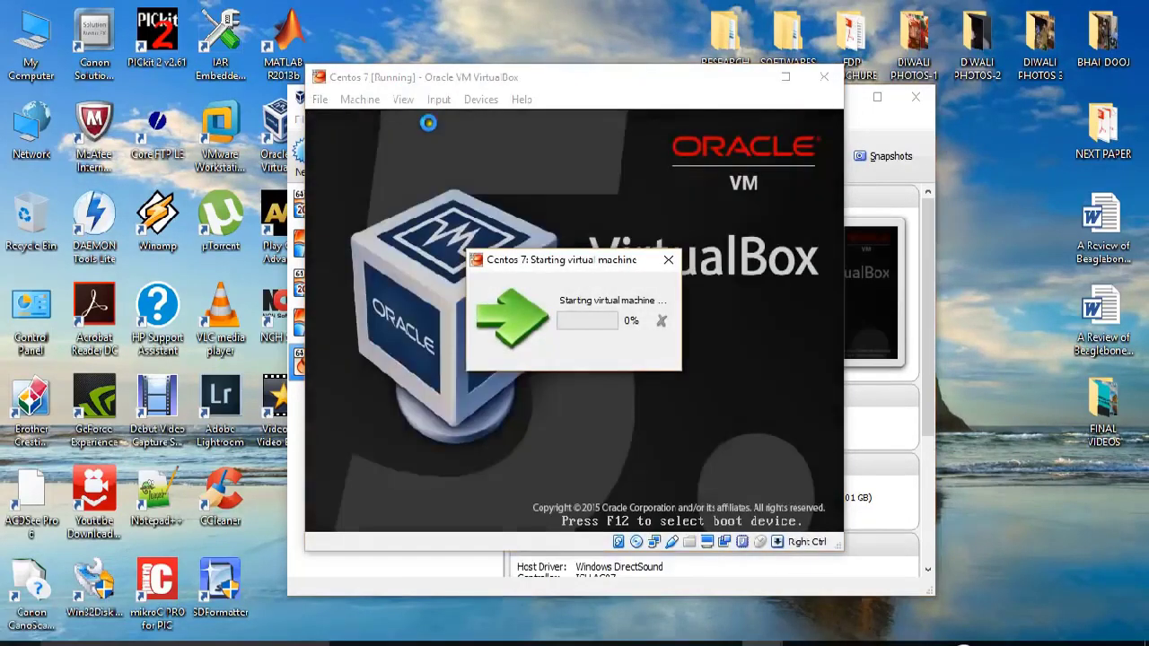
left_click(403, 99)
left_click(406, 115)
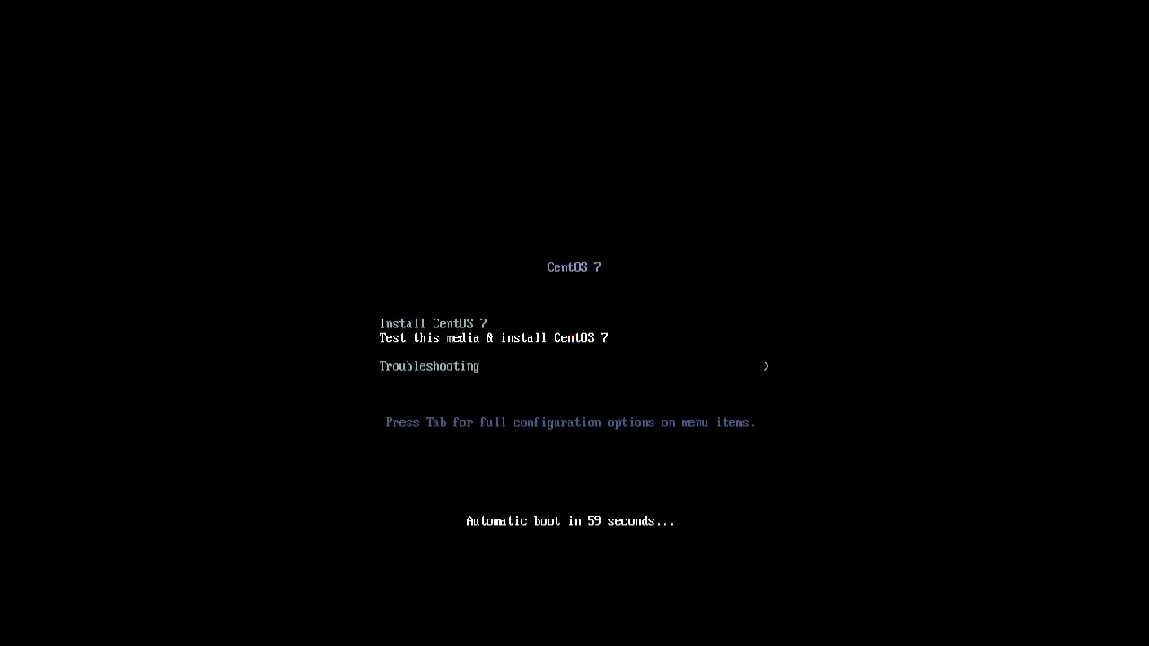
Choose Install CentOS 7 from the boot menu and give the VM mouse control.
key("Down")
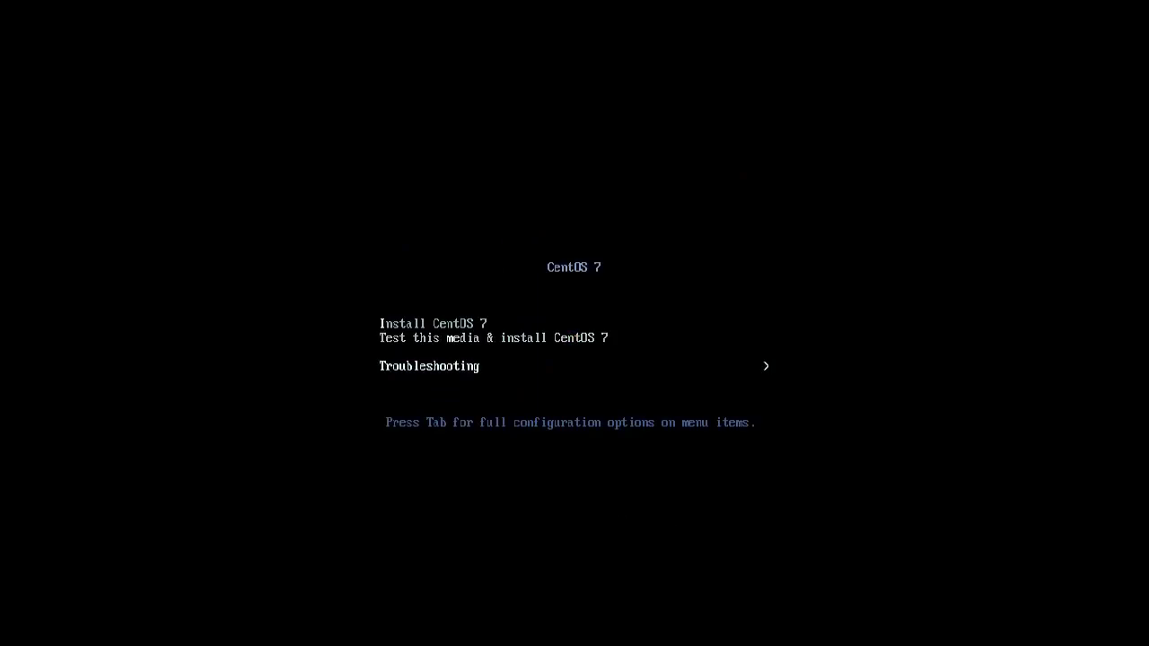
key("Up")
key("Up")
key("Return")
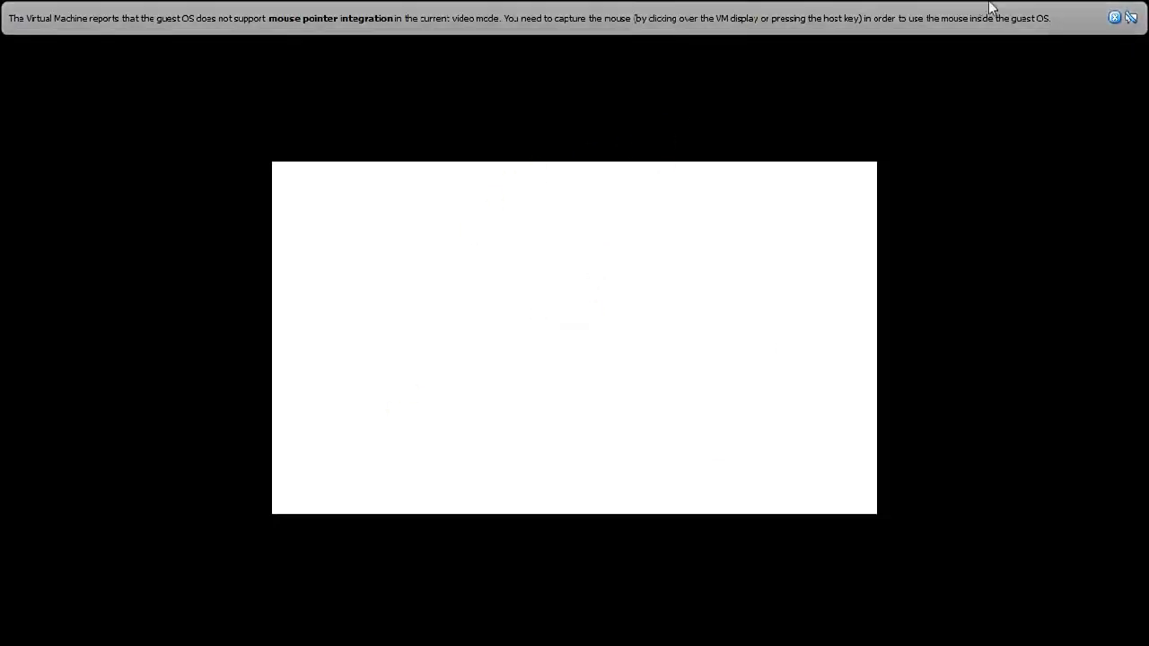
left_click(1114, 17)
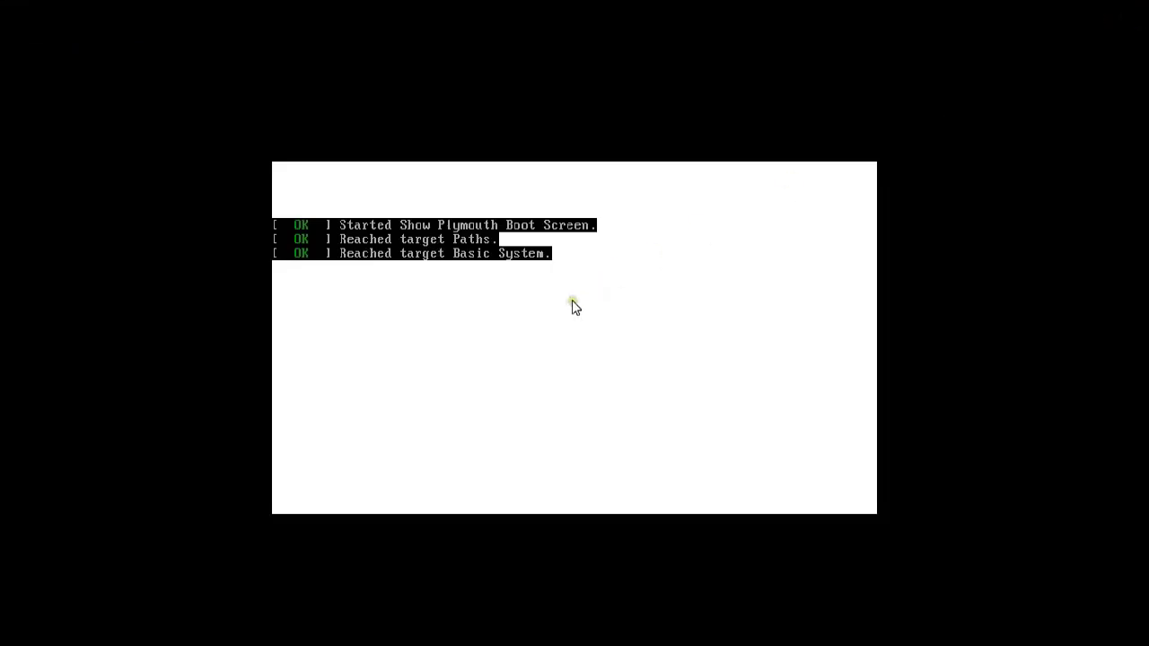
left_click(571, 333)
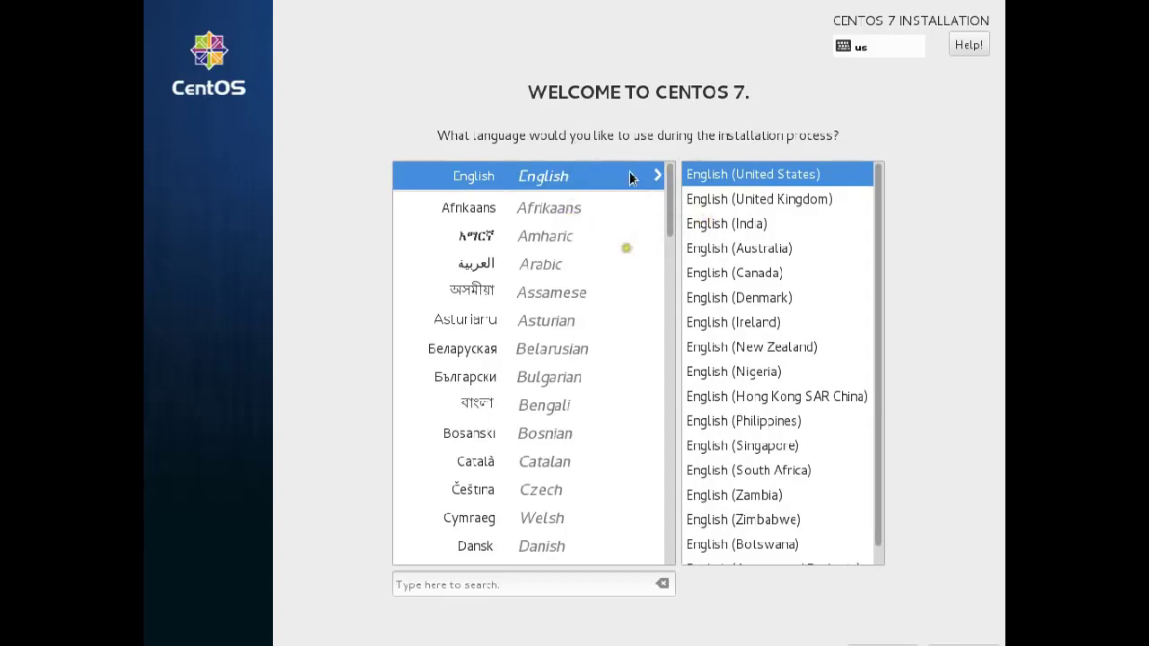
Choose English (India) as the installer language and proceed to the Installation Summary.
left_click(744, 223)
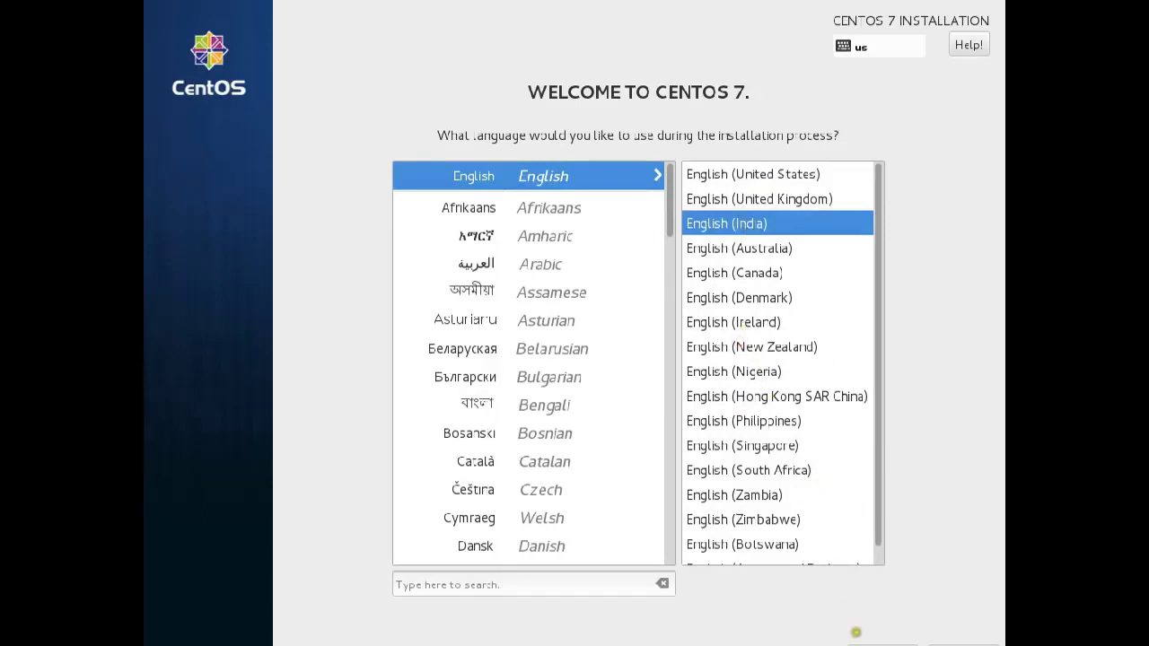
left_click(964, 645)
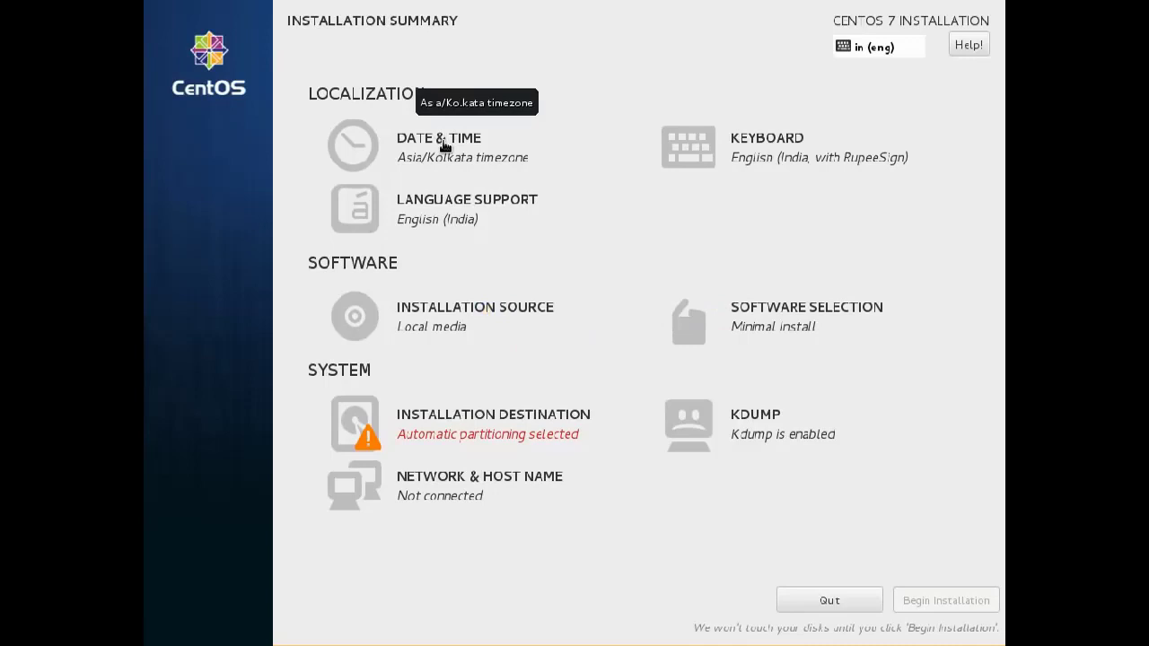
Accept the Asia/Kolkata timezone and the English (India, with RupeeSign) keyboard layout.
left_click(443, 147)
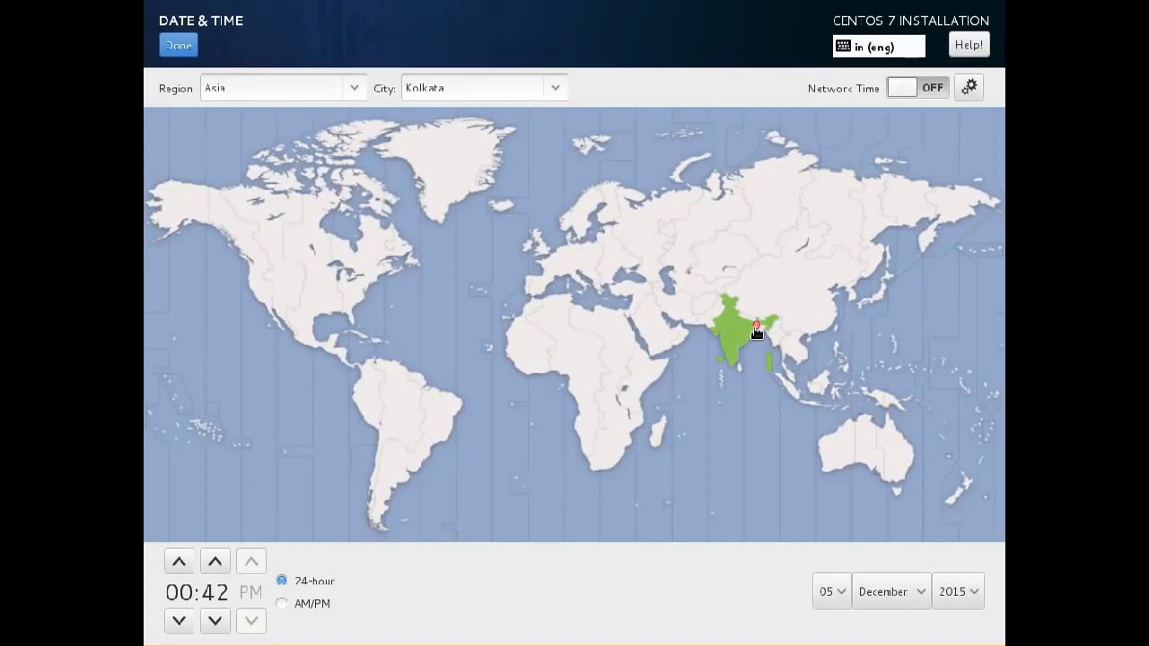
left_click(177, 46)
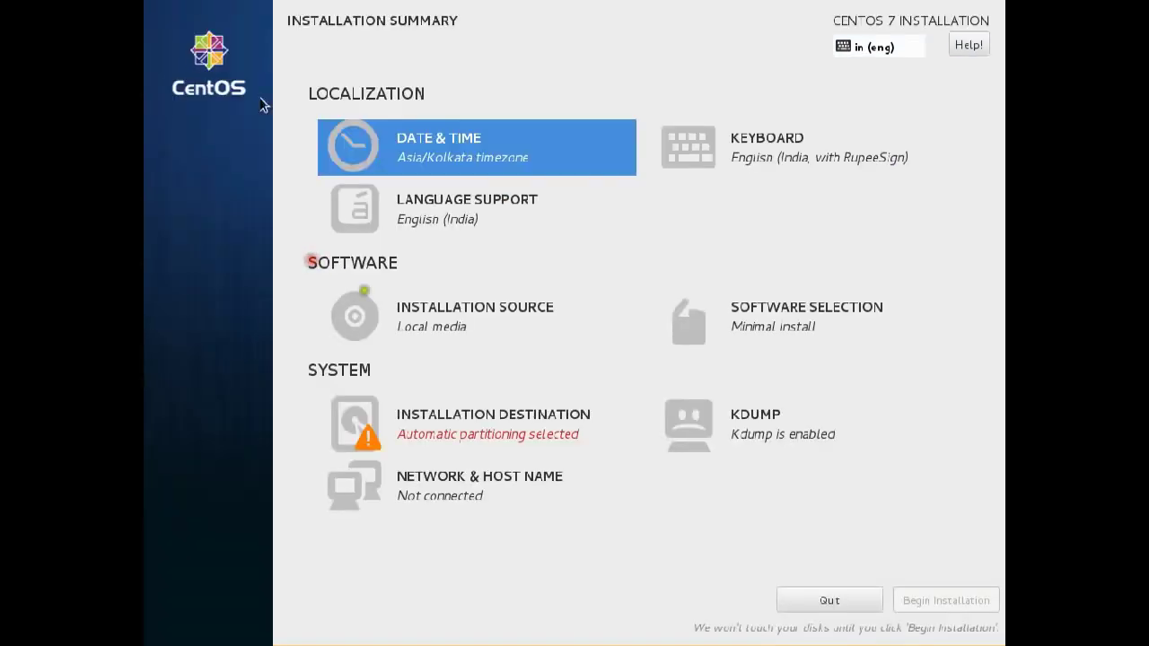
left_click(830, 162)
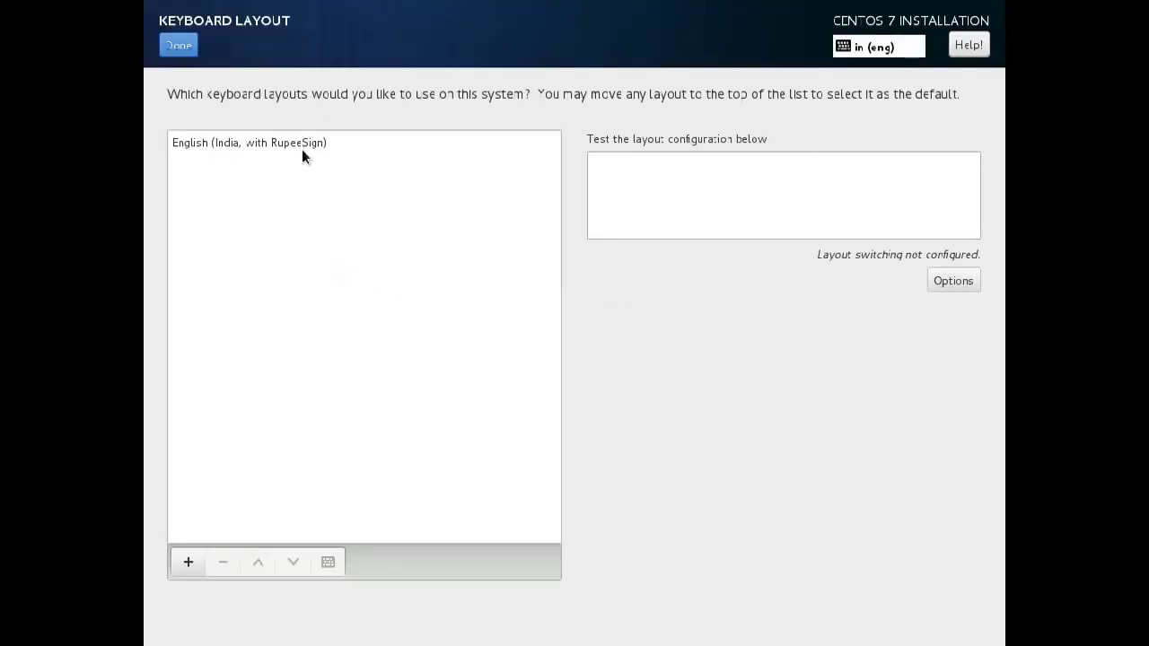
left_click(184, 54)
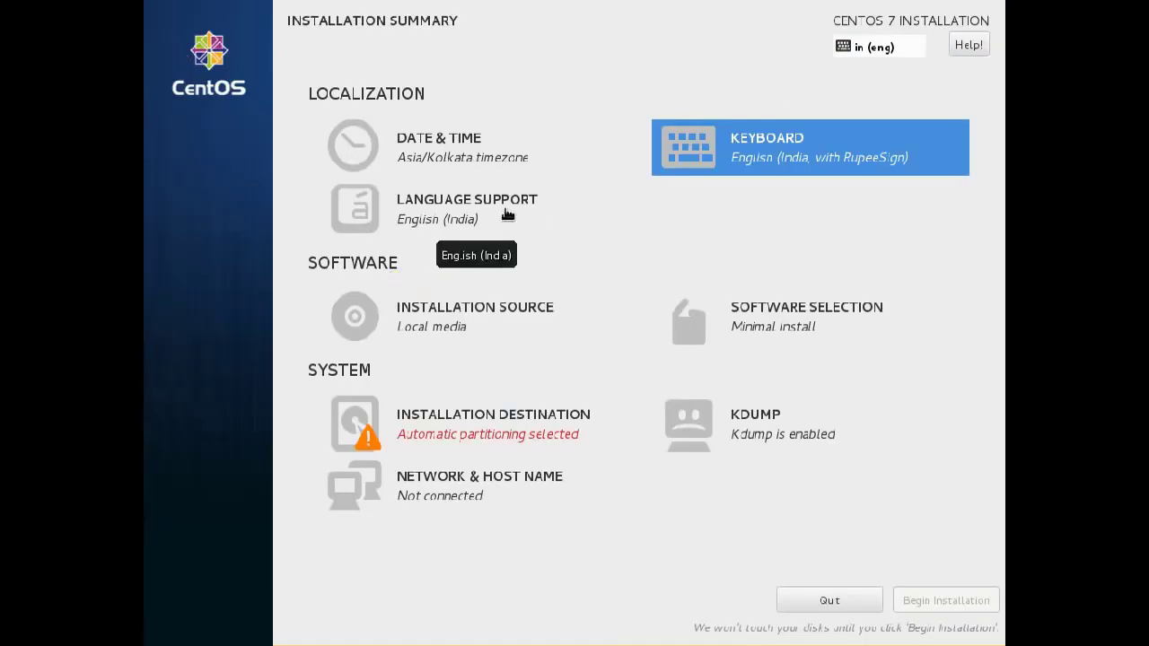
Accept English (India) language support and the auto-detected local media installation source.
left_click(507, 214)
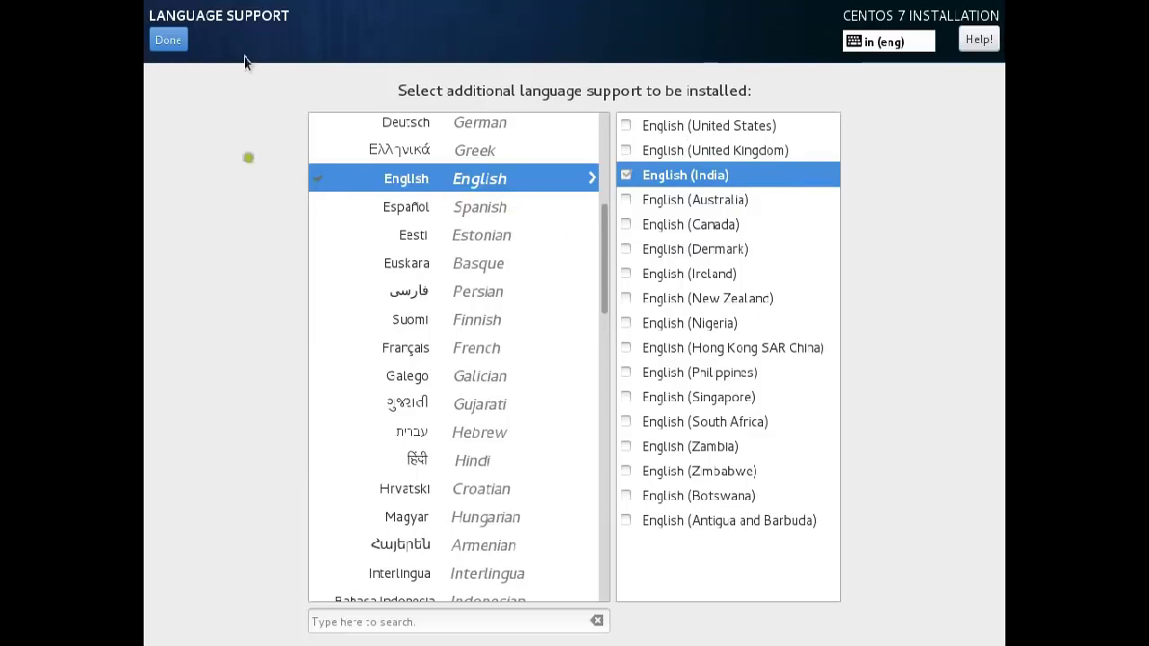
left_click(168, 39)
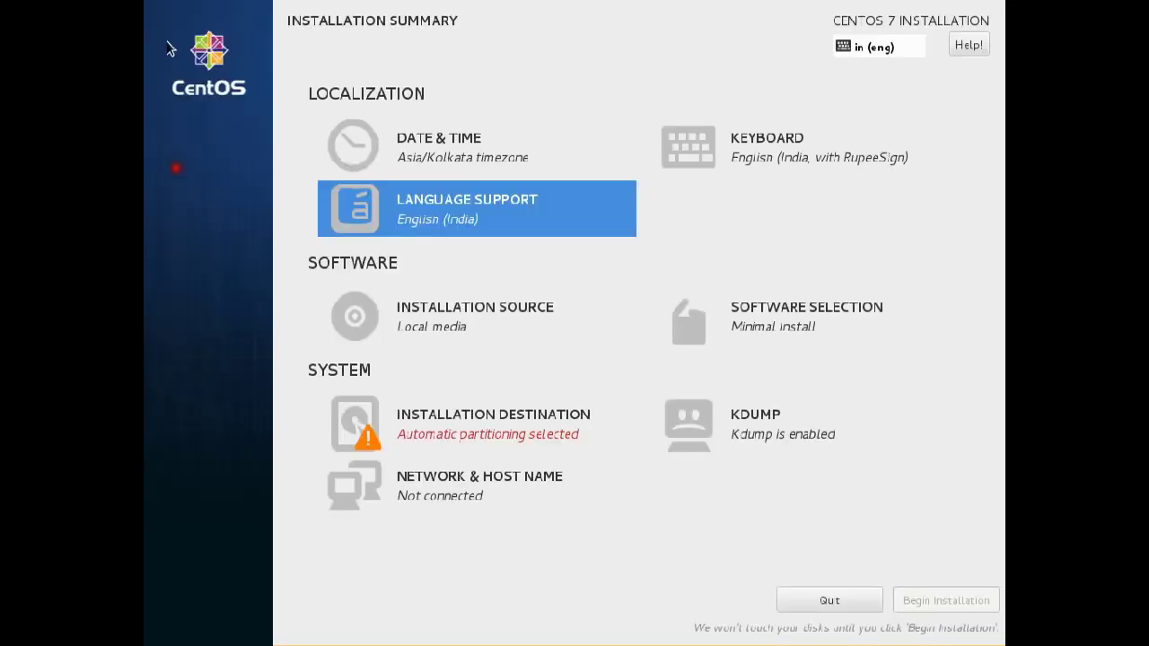
left_click(447, 323)
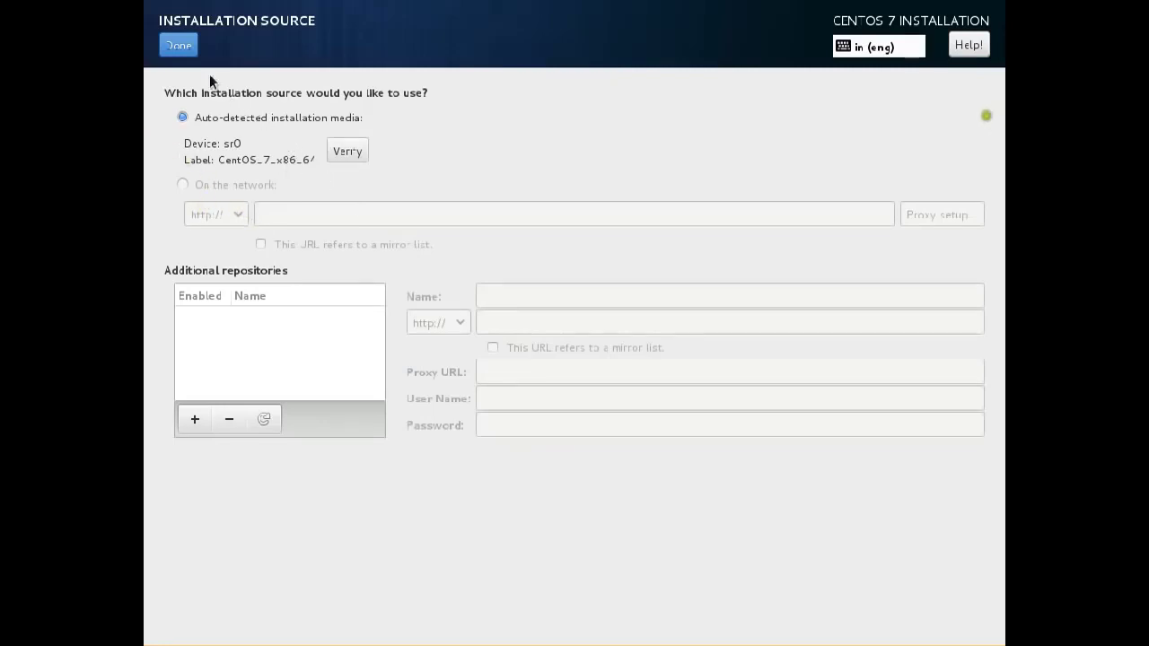
left_click(178, 45)
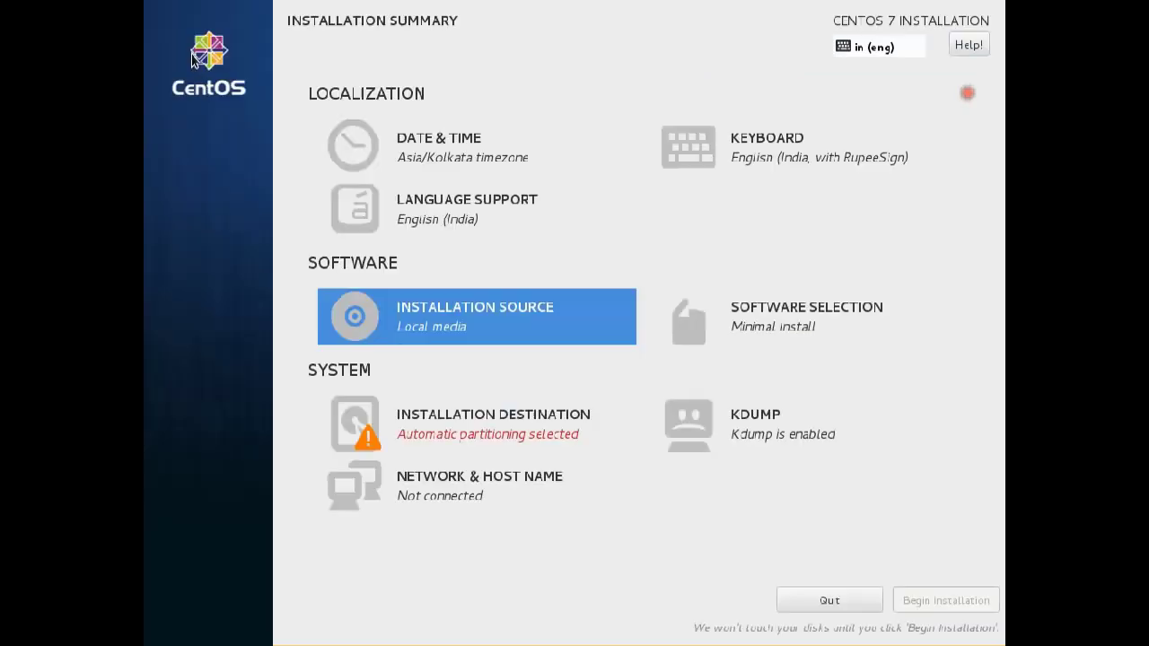
Compare base environments: Infrastructure Server, File and Print Server, Basic Web Server, Virtualization Host.
left_click(819, 333)
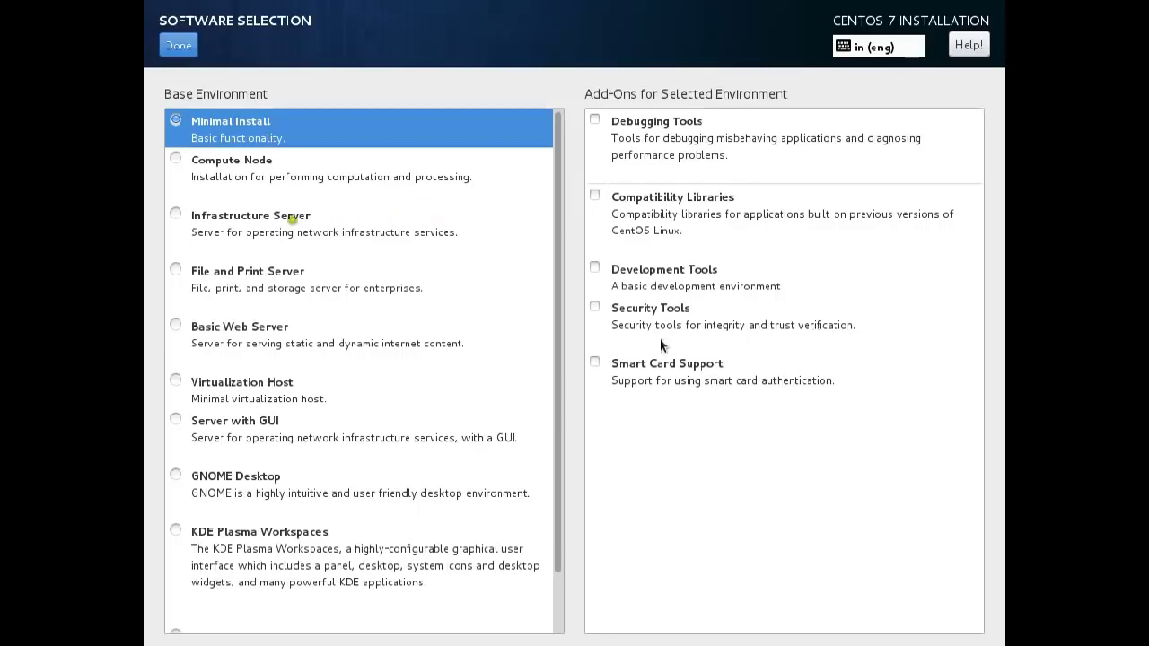
scroll(448, 352, "down", 2)
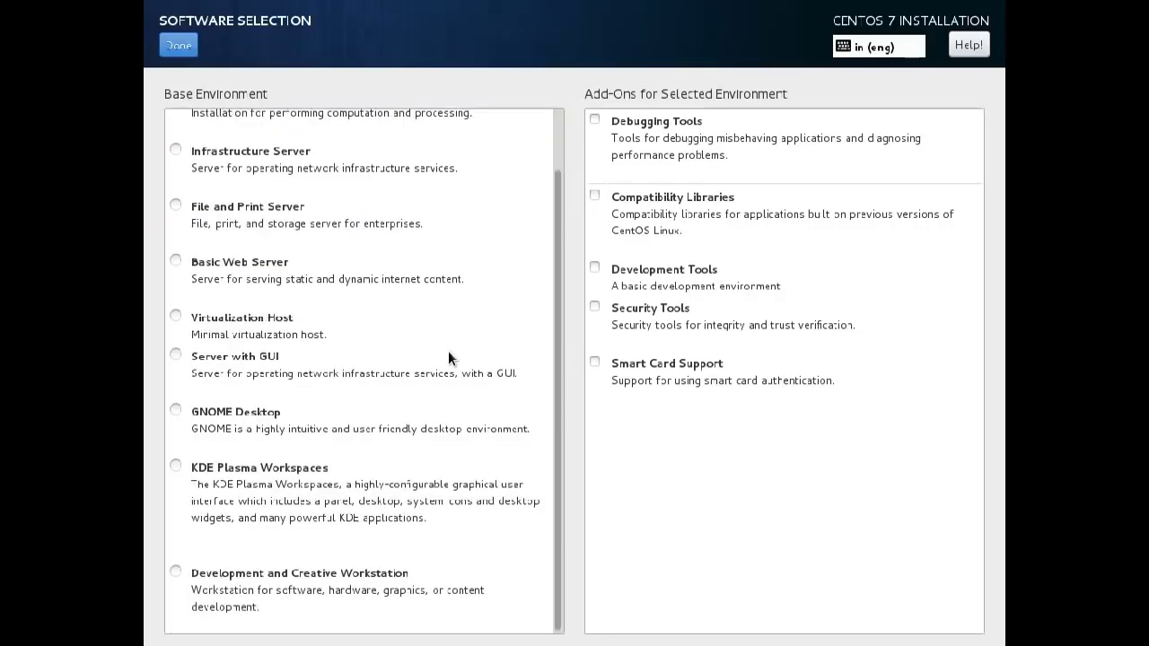
scroll(448, 357, "up", 2)
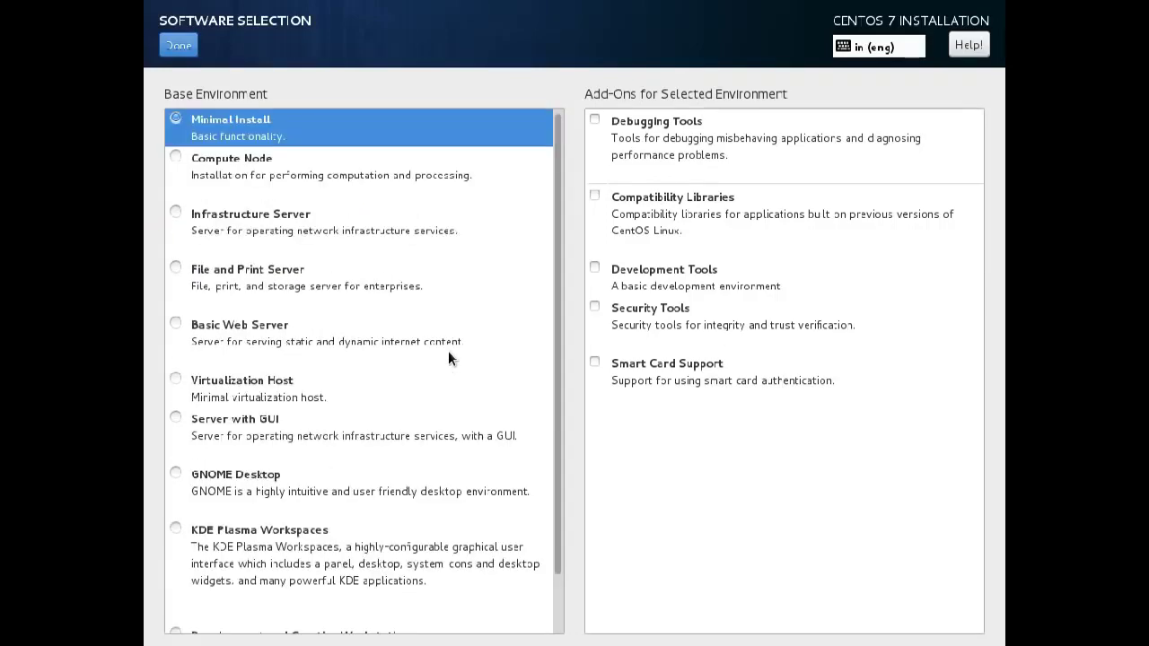
scroll(448, 350, "down", 2)
scroll(448, 351, "up", 2)
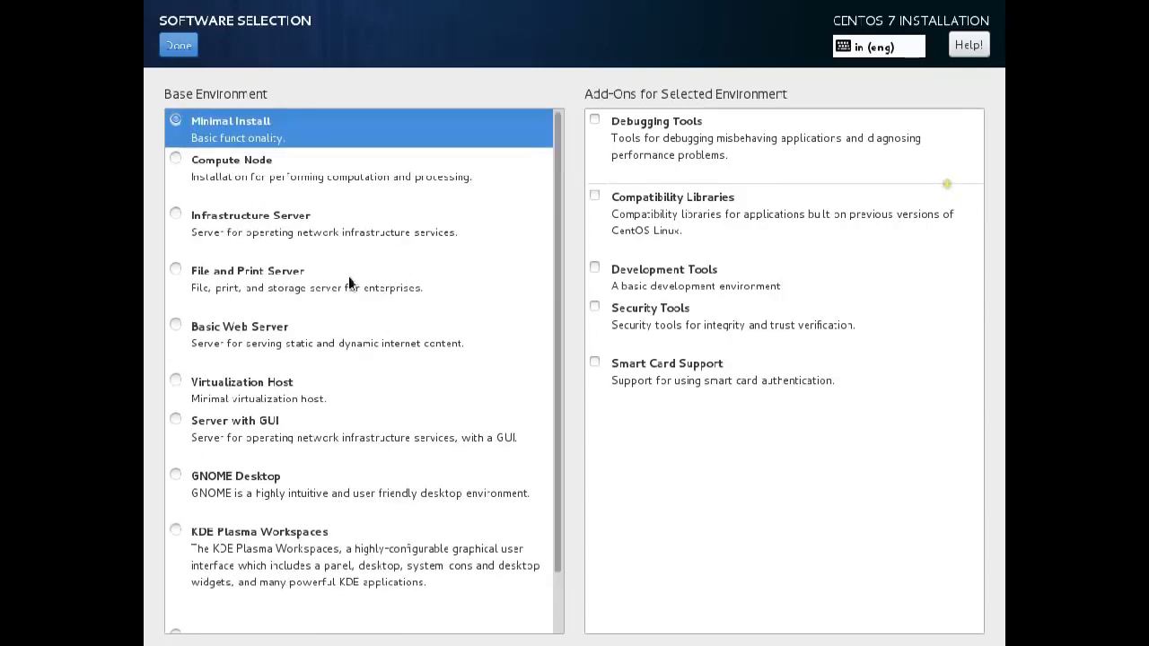
left_click(230, 223)
left_click(205, 288)
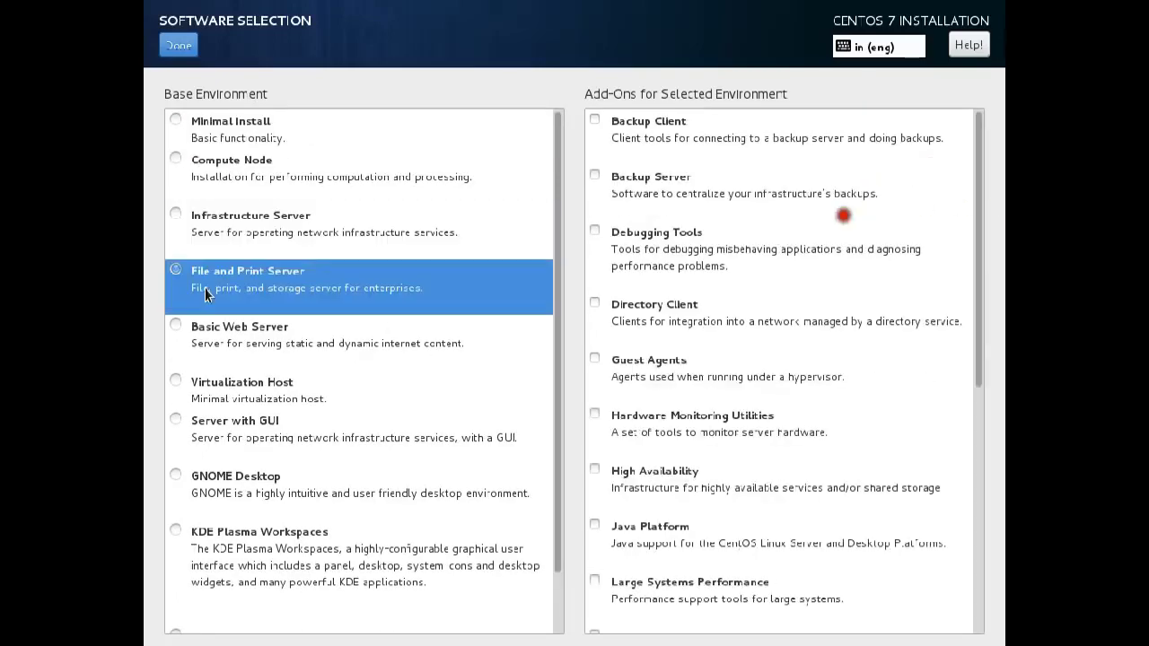
left_click(222, 332)
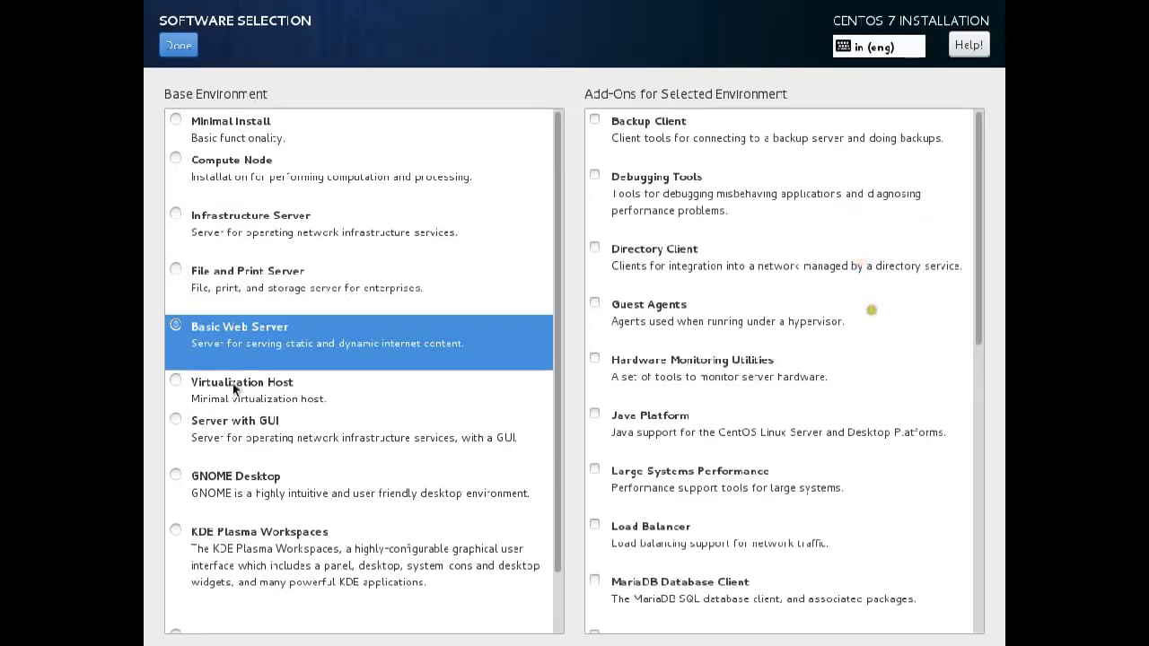
left_click(232, 386)
Choose Server with GUI after previewing GNOME and KDE, and confirm the software selection.
left_click(241, 428)
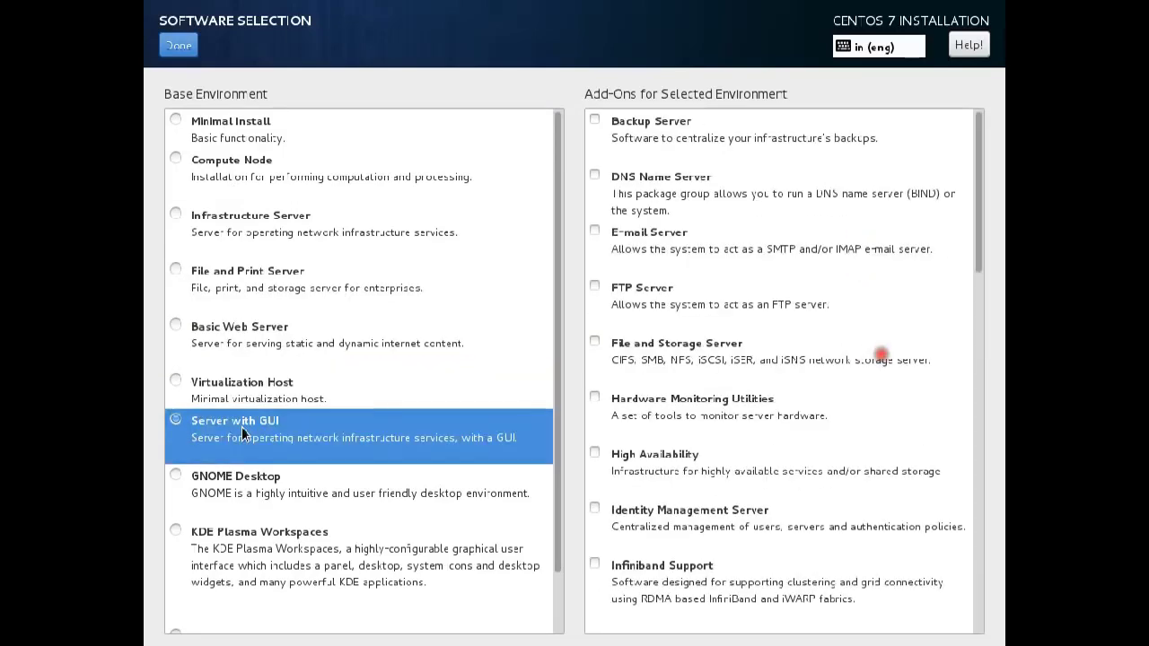
left_click(249, 479)
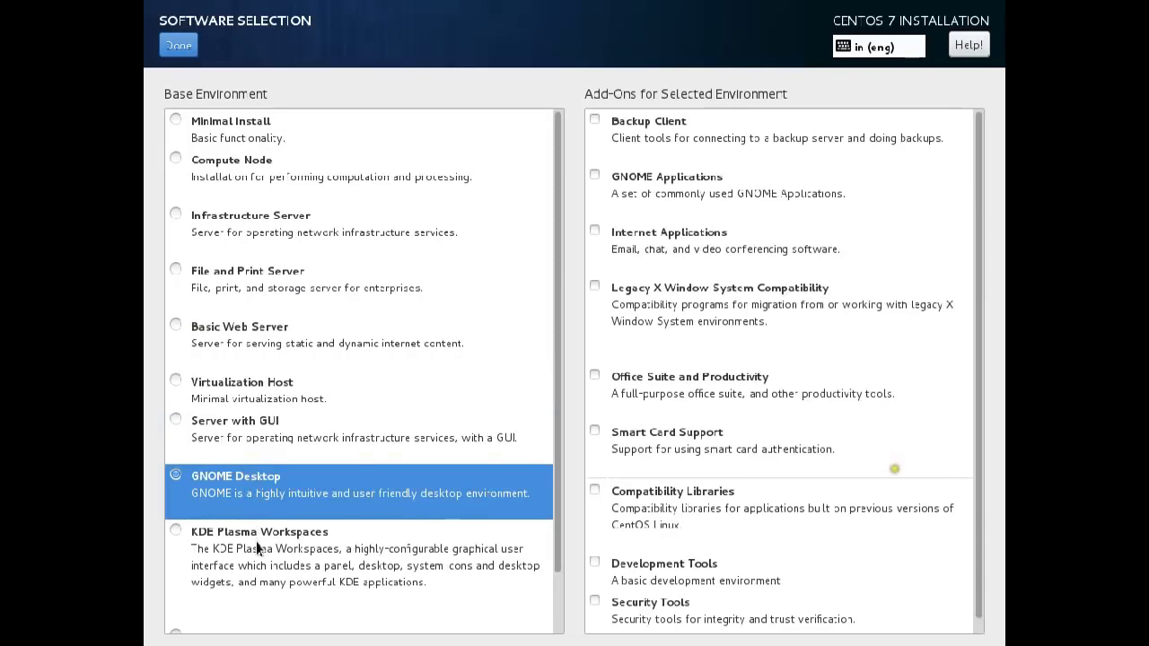
left_click(256, 543)
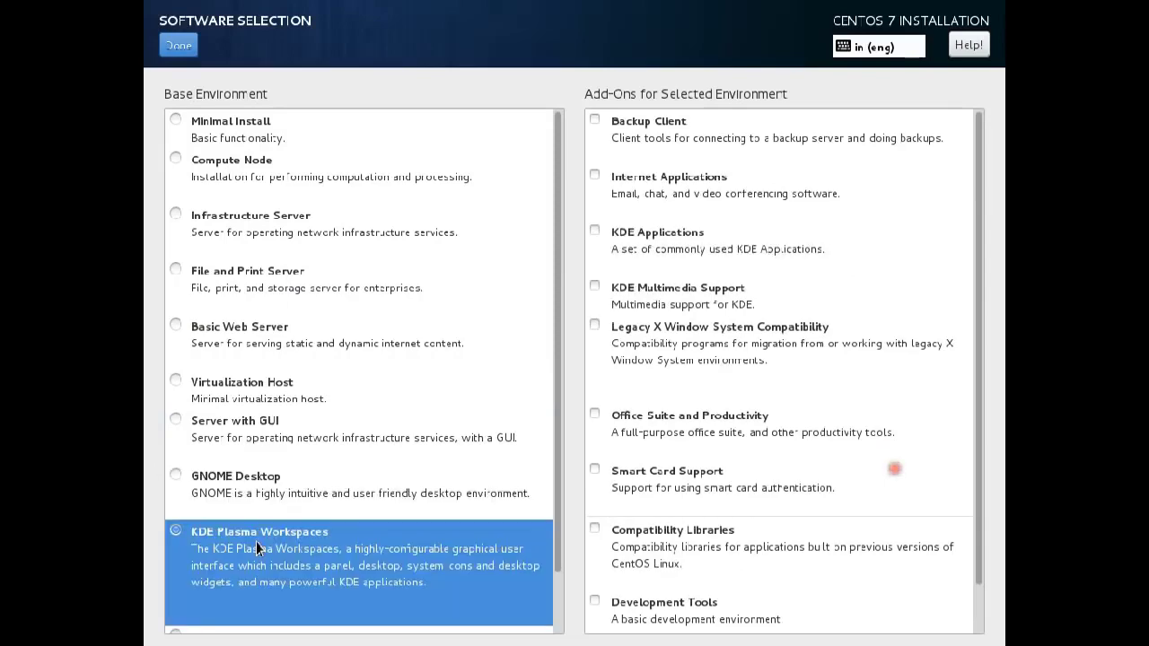
left_click(178, 423)
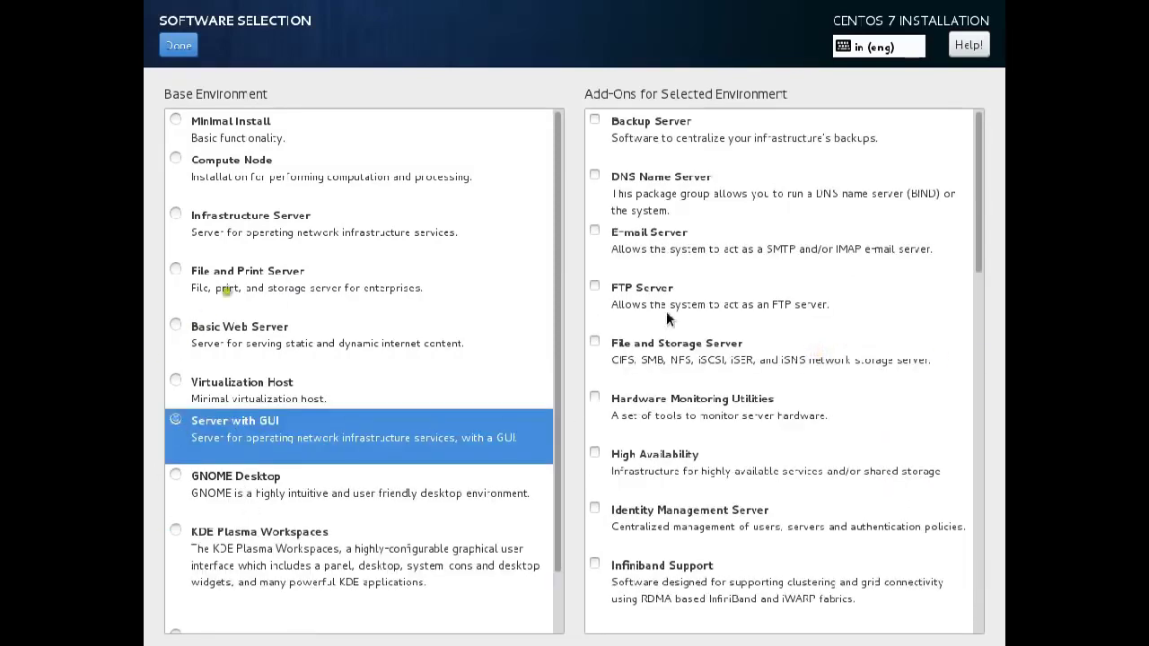
scroll(705, 269, "down", 20)
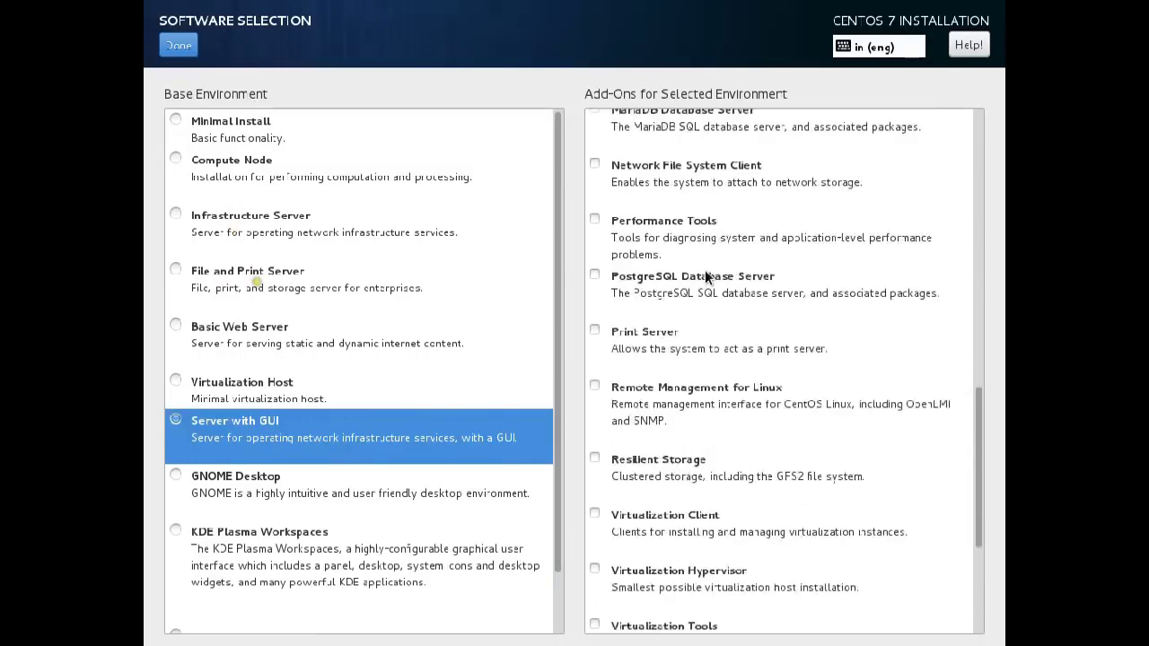
scroll(705, 270, "up", 8)
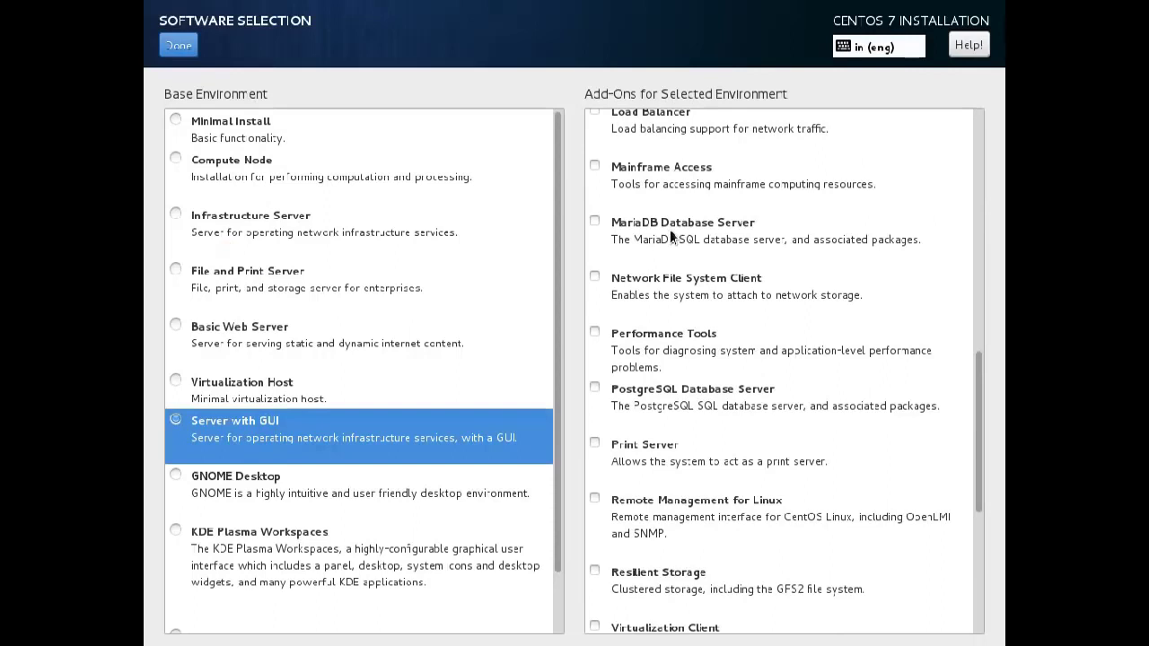
left_click(179, 45)
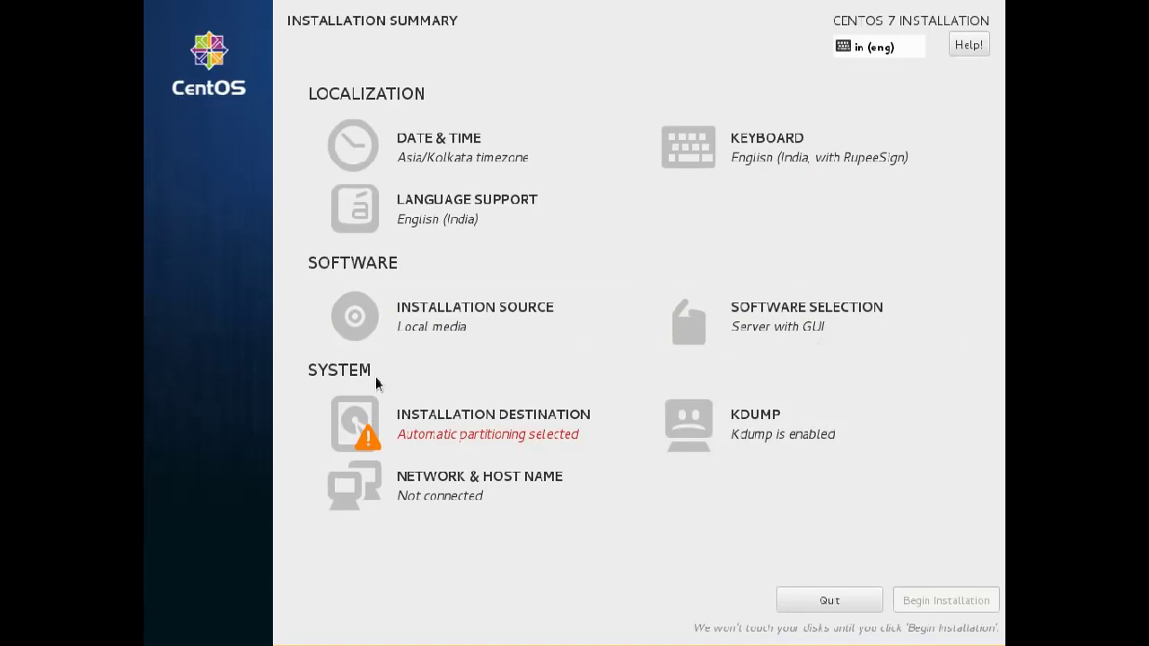
Select the 15 GiB VBOX hard disk as install destination, returning to the summary twice.
left_click(467, 423)
left_click(234, 223)
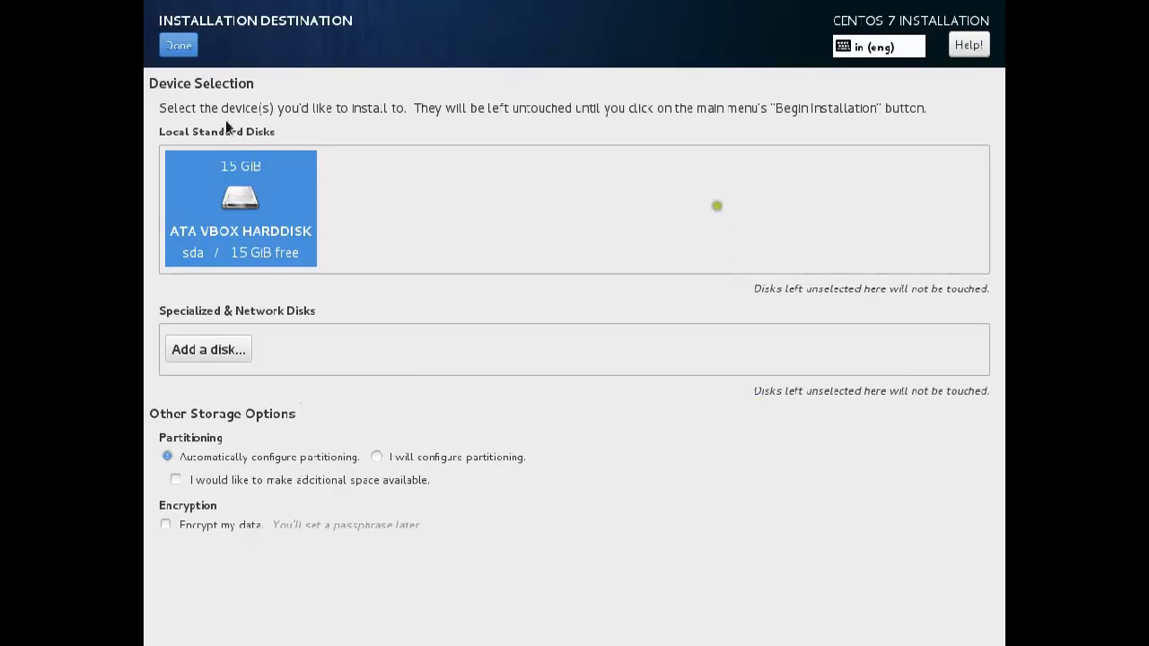
left_click(167, 42)
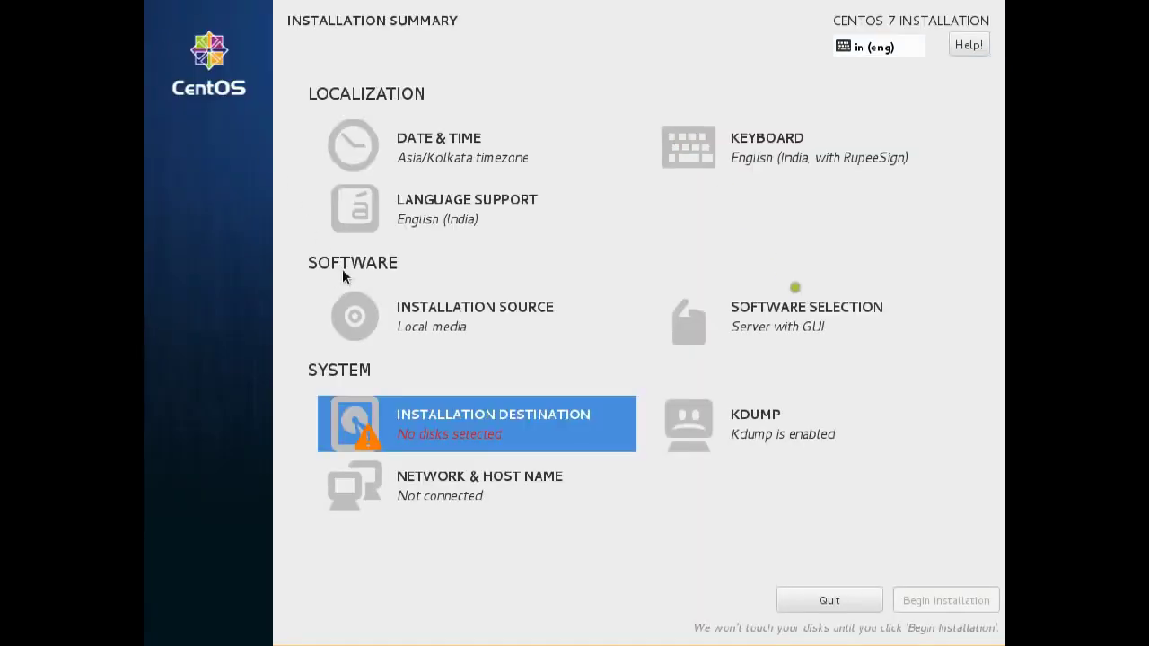
left_click(483, 411)
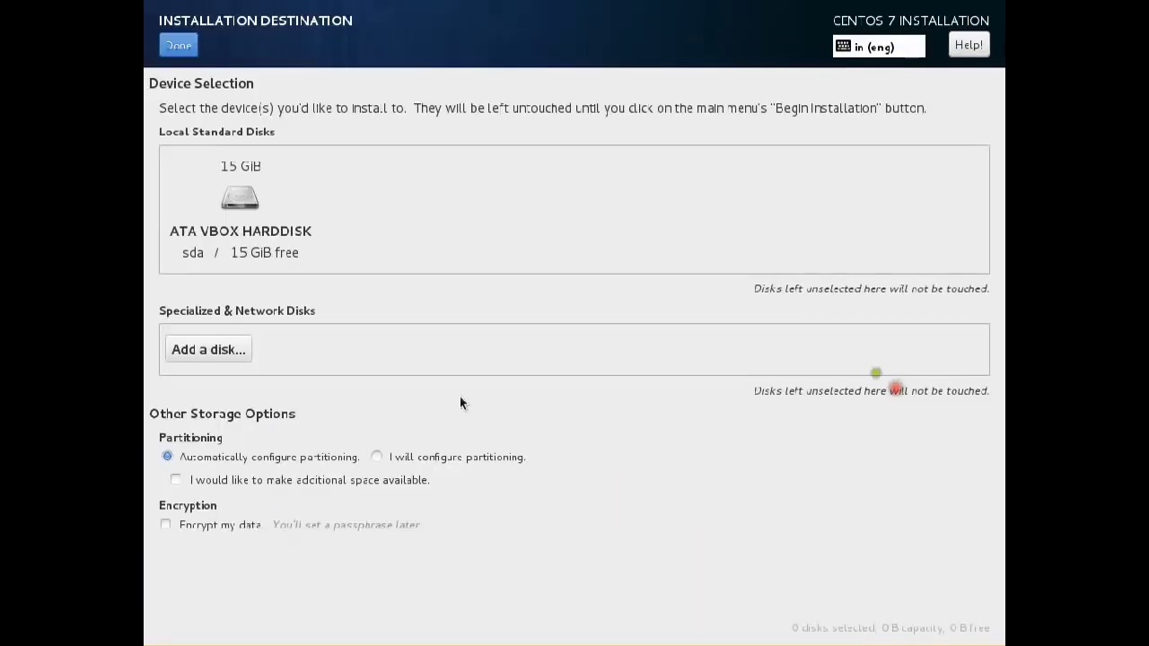
left_click(238, 208)
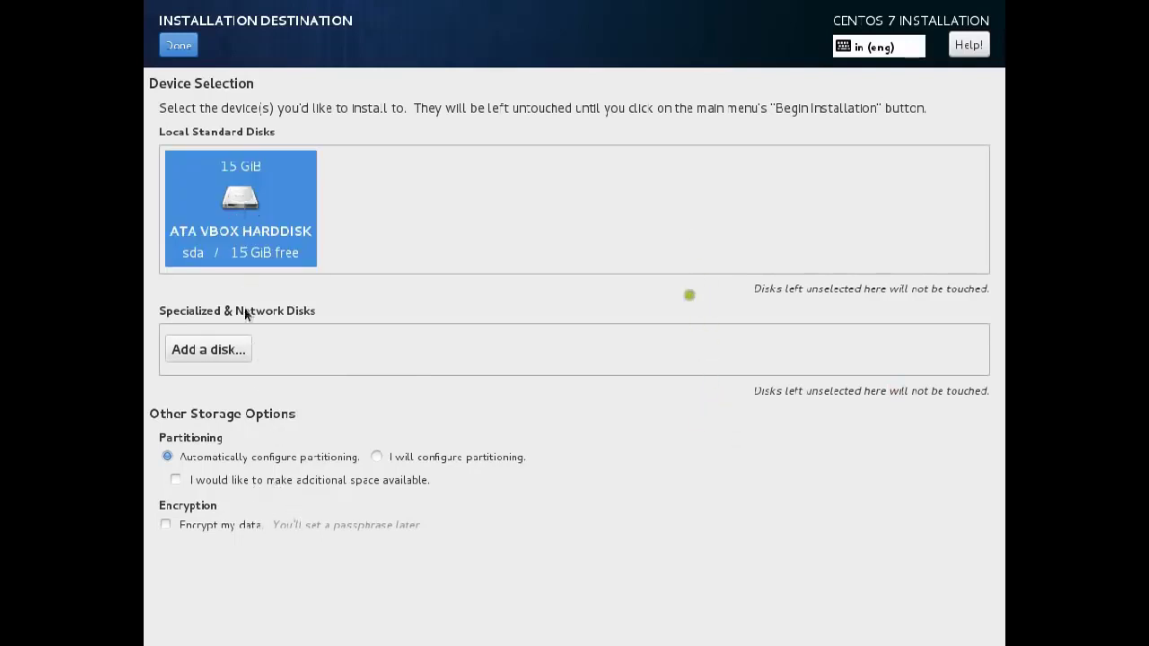
left_click(173, 49)
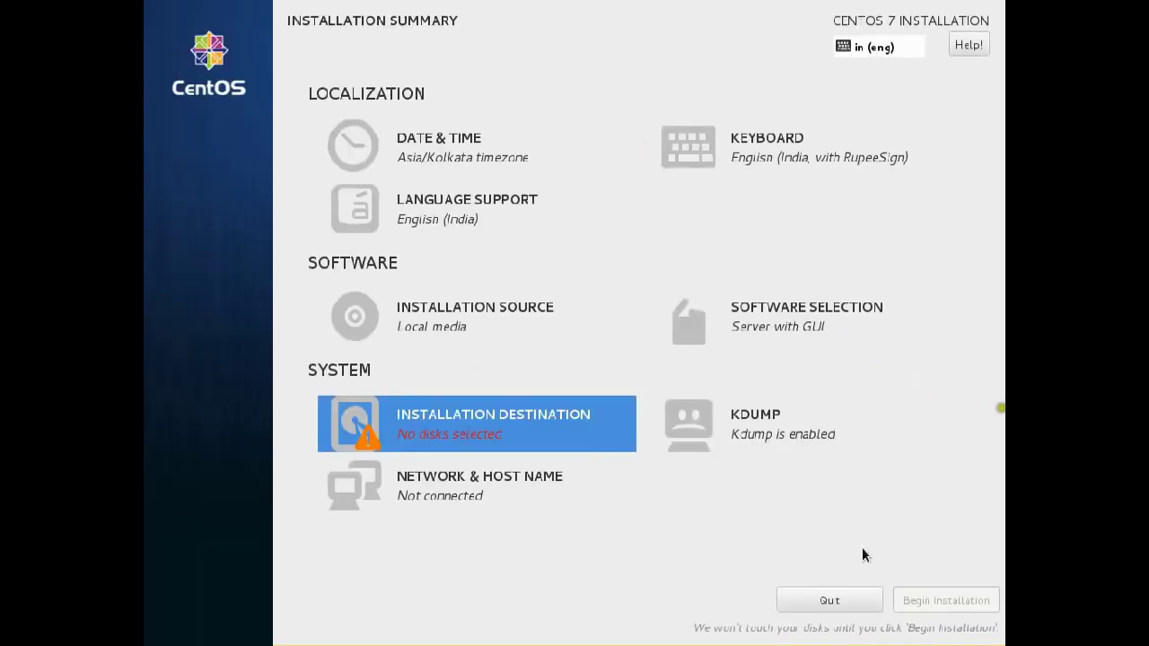
Mark the VBOX disk, review its details, and keep automatic partitioning before confirming.
left_click(371, 424)
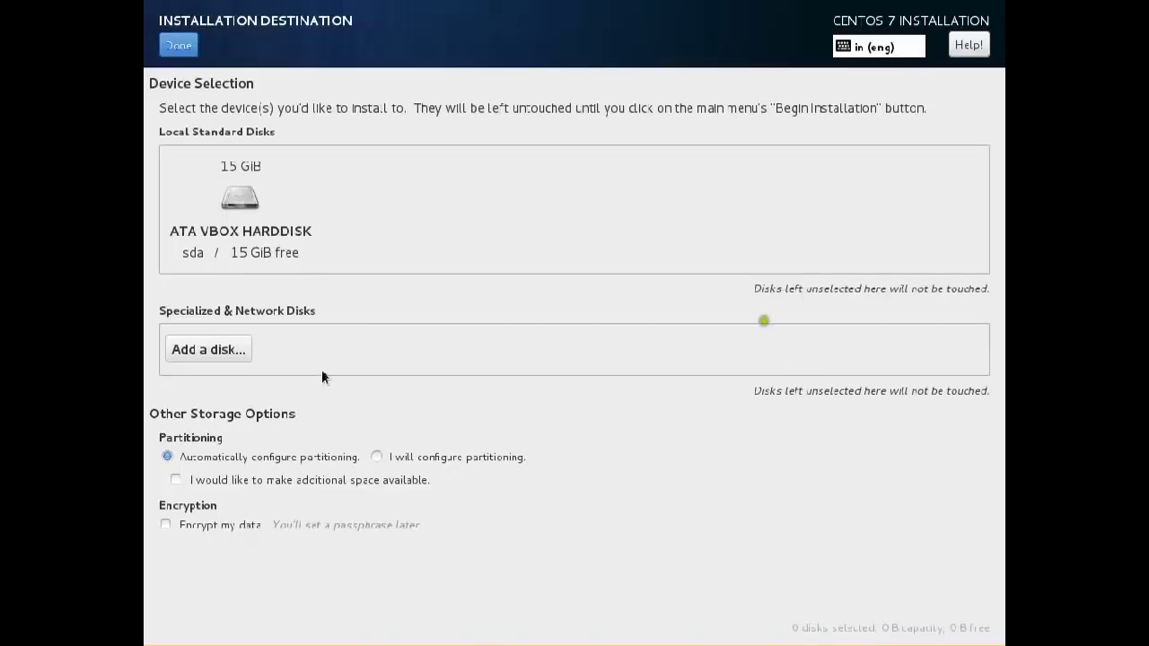
left_click(250, 234)
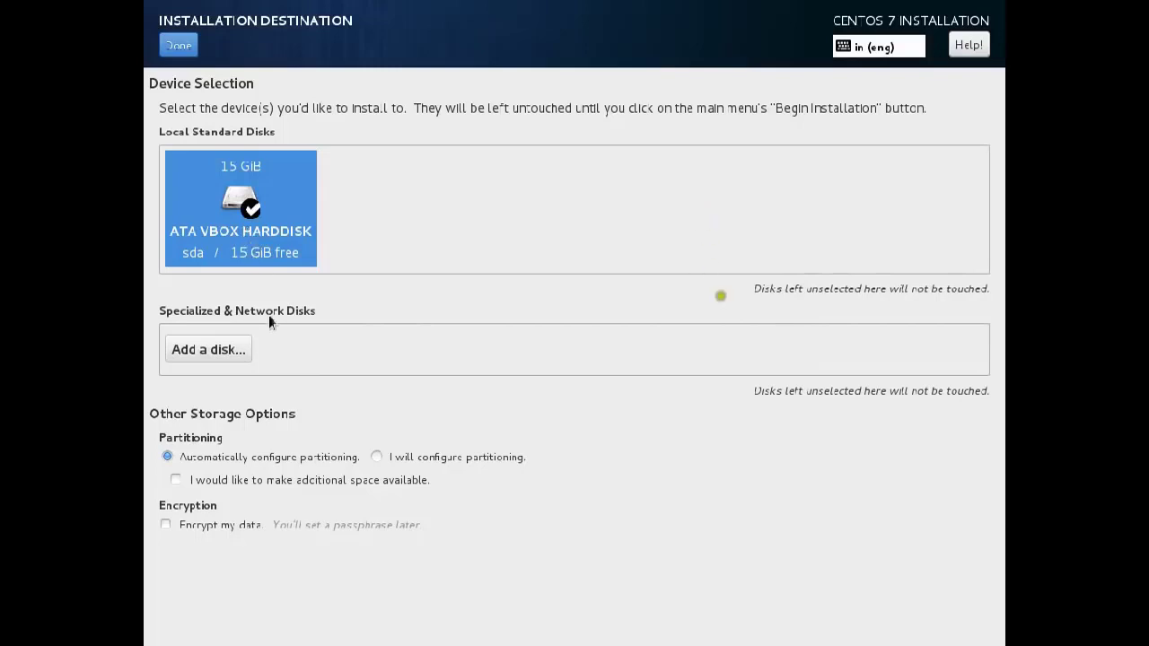
left_click(258, 641)
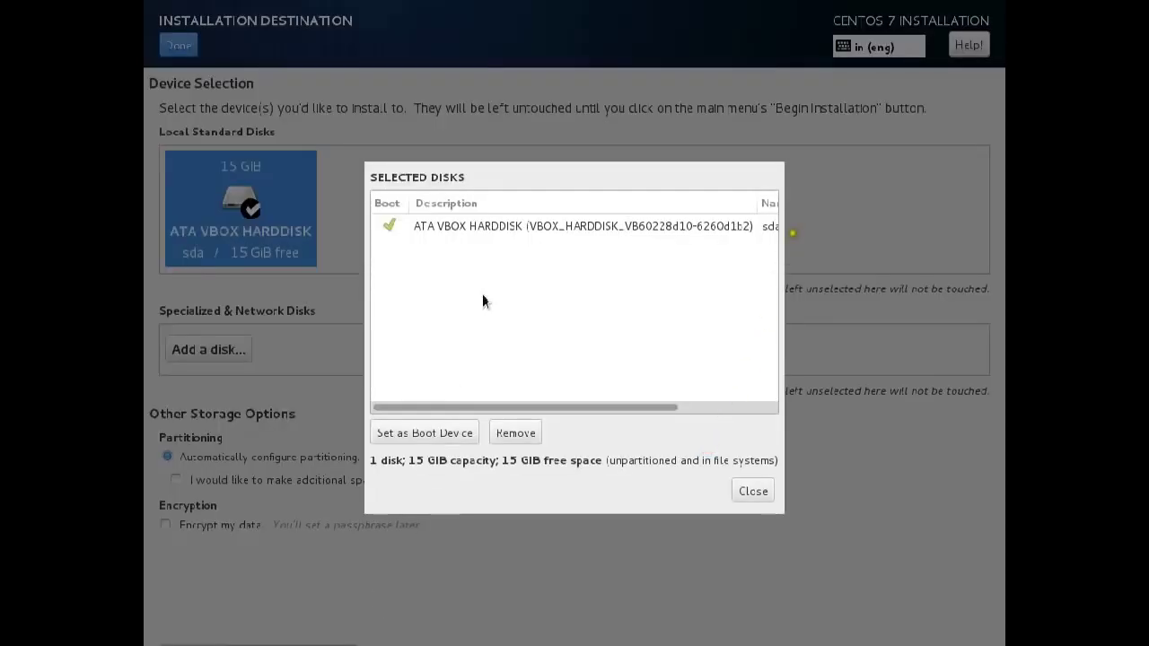
left_click(752, 491)
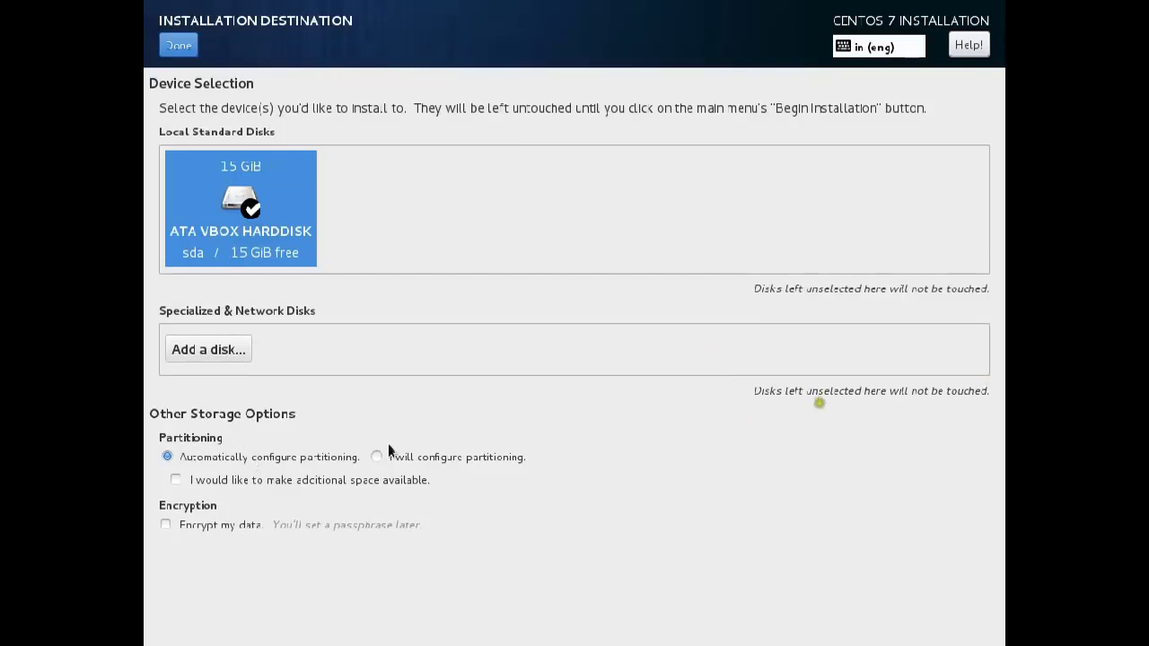
left_click(295, 457)
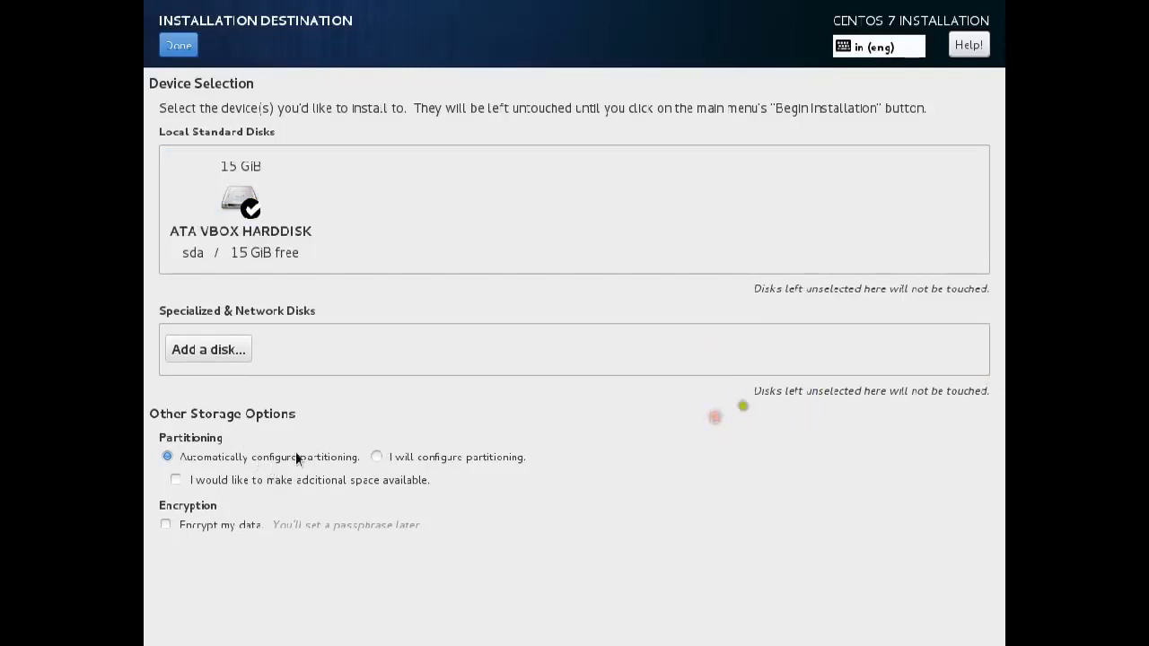
left_click(437, 460)
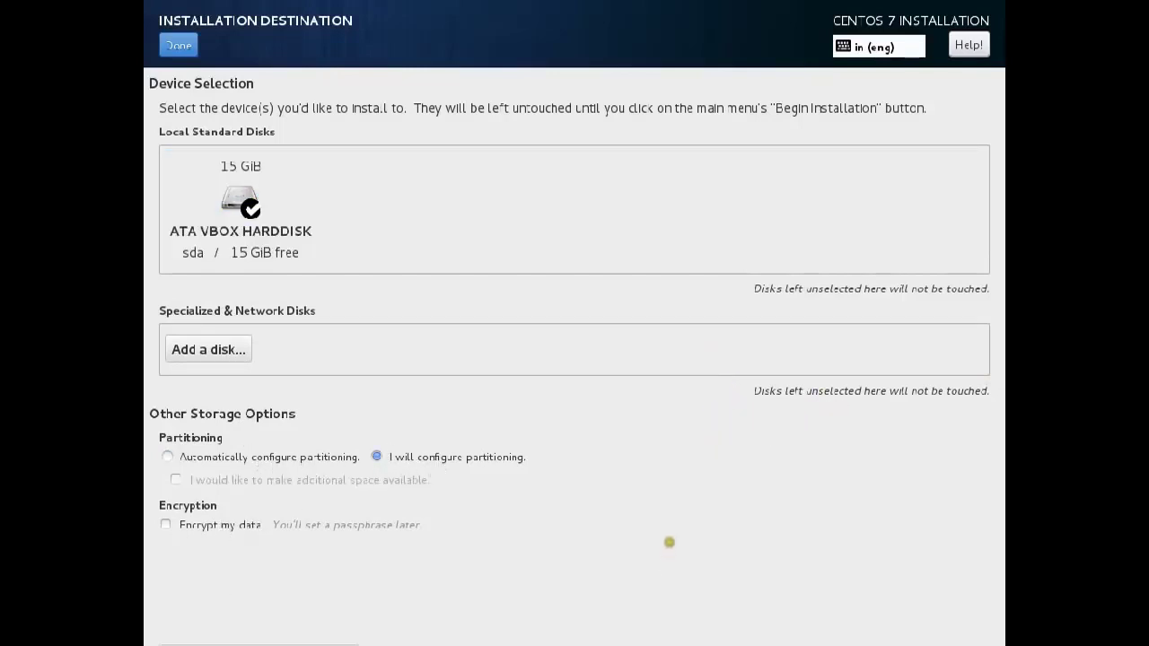
left_click(241, 199)
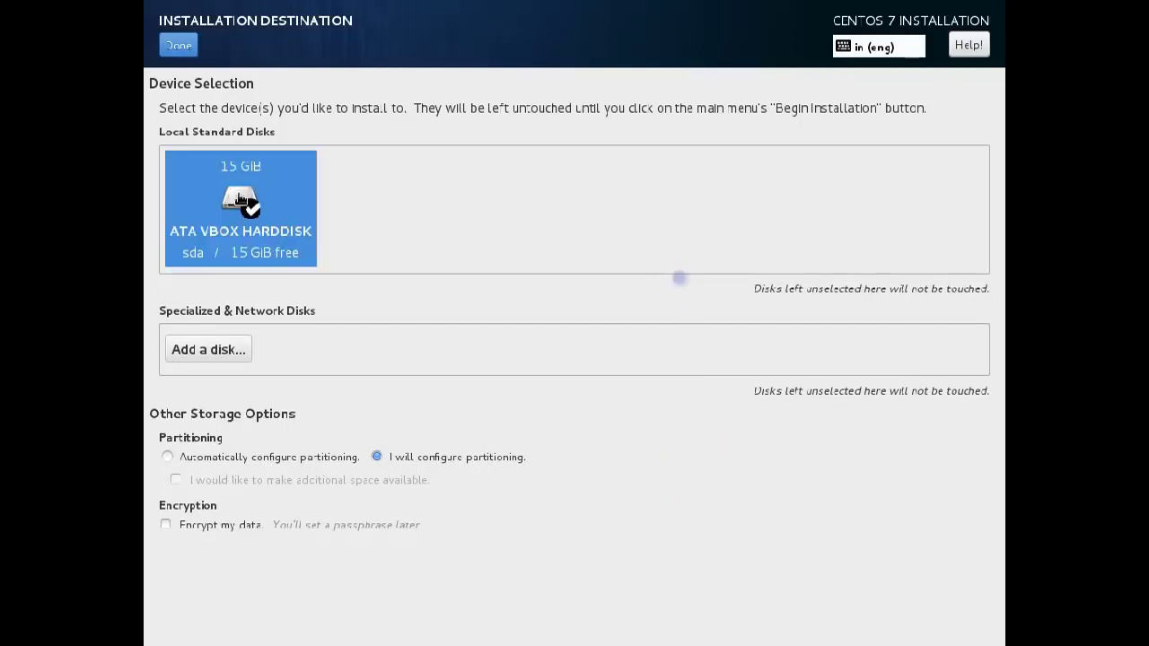
left_click(212, 458)
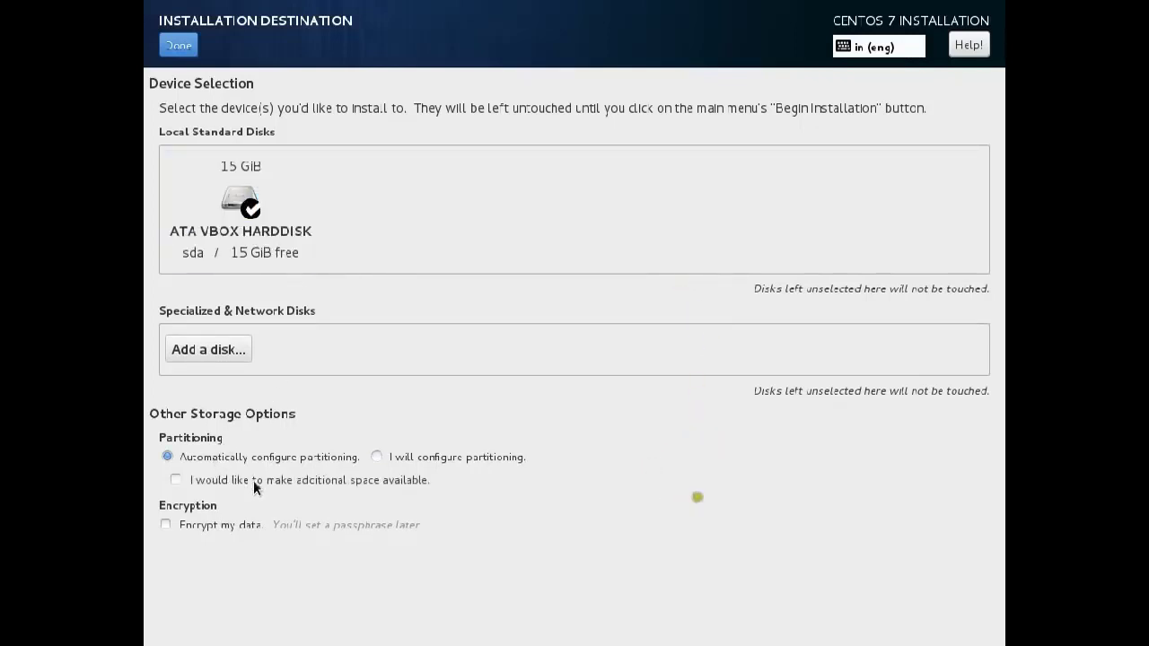
left_click(170, 47)
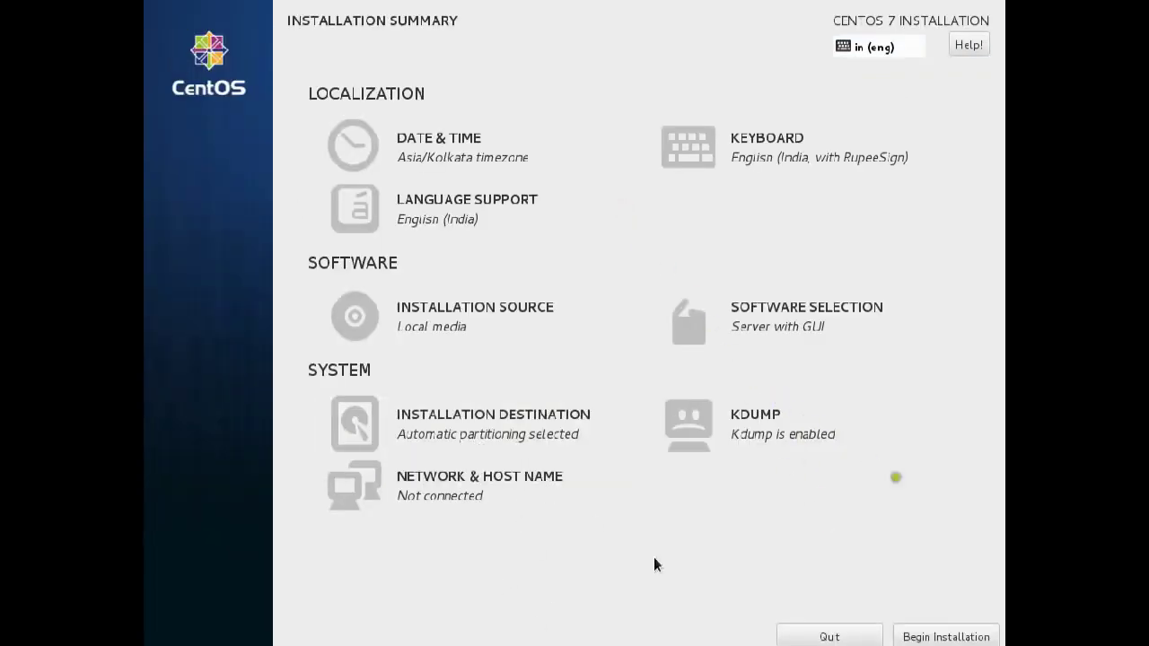
Begin installation and set the root password, accepting the weak-password warning, then open User Creation.
left_click(910, 639)
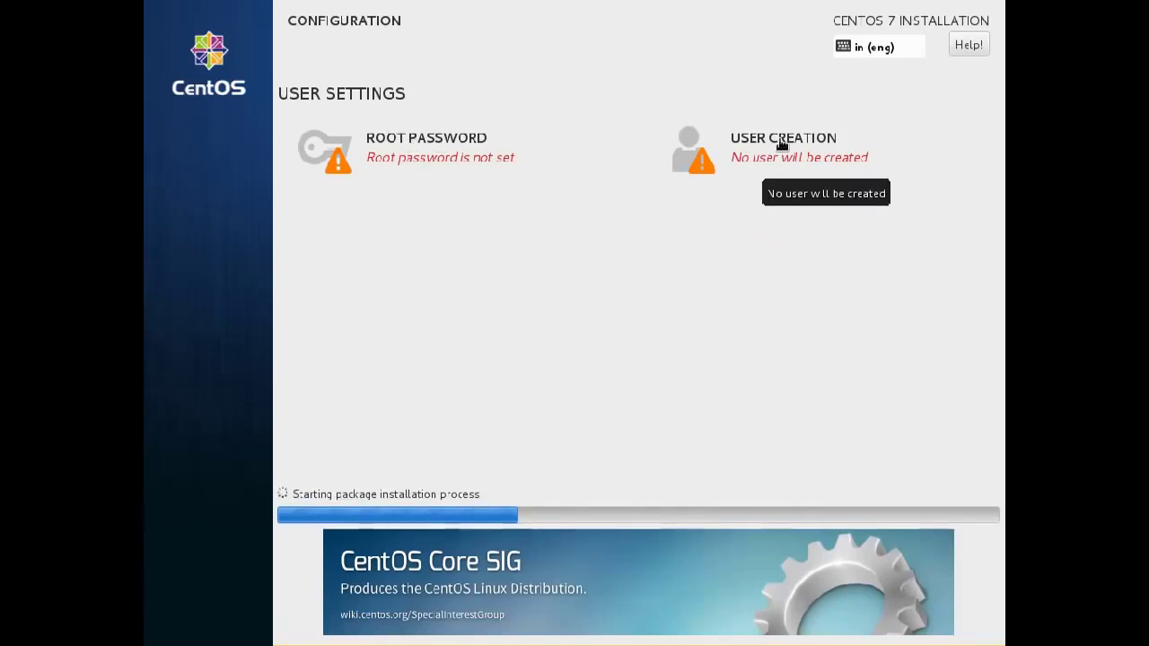
left_click(392, 153)
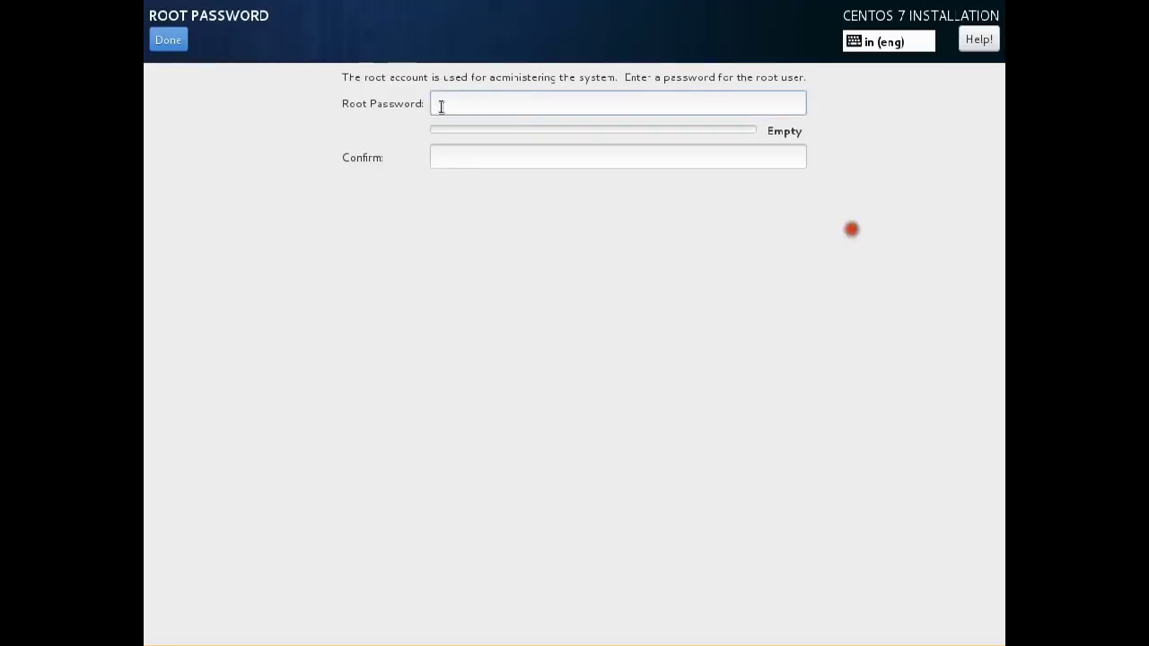
type("••••••")
key("Tab")
type("•••")
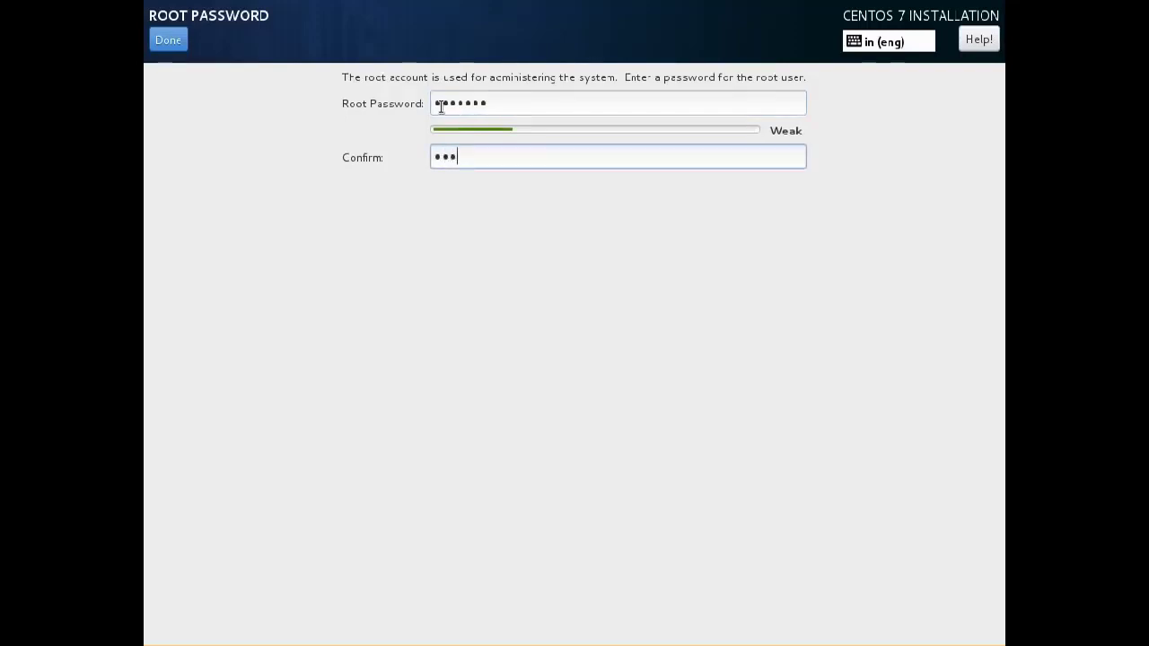
type("••••")
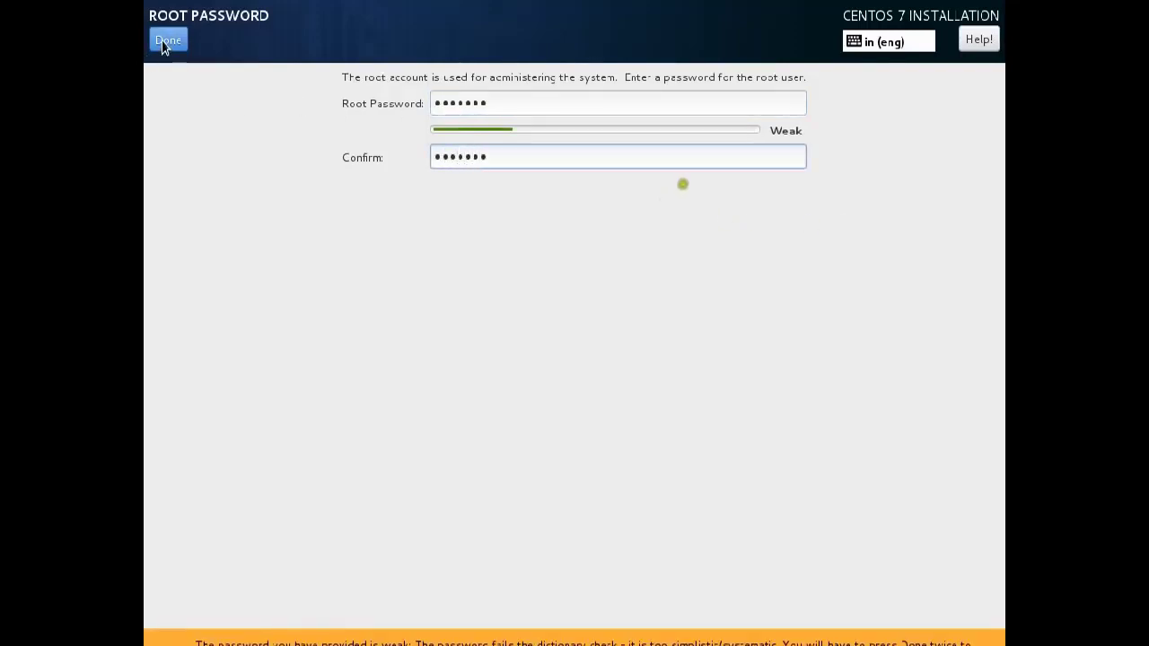
left_click(165, 42)
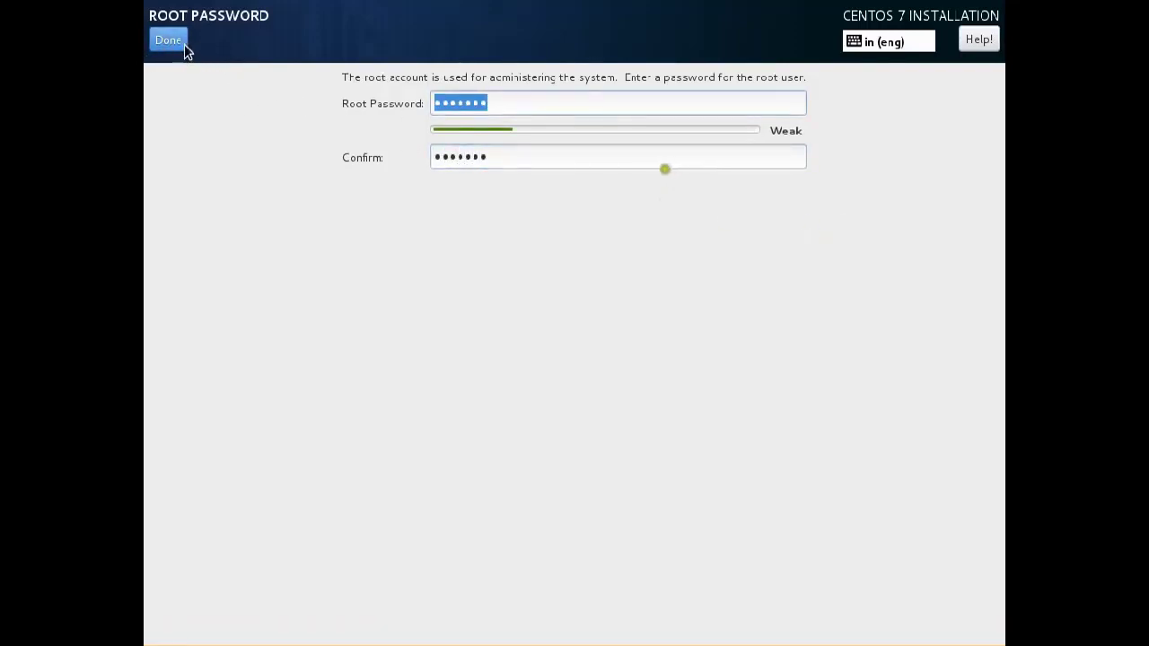
left_click(179, 44)
left_click(826, 166)
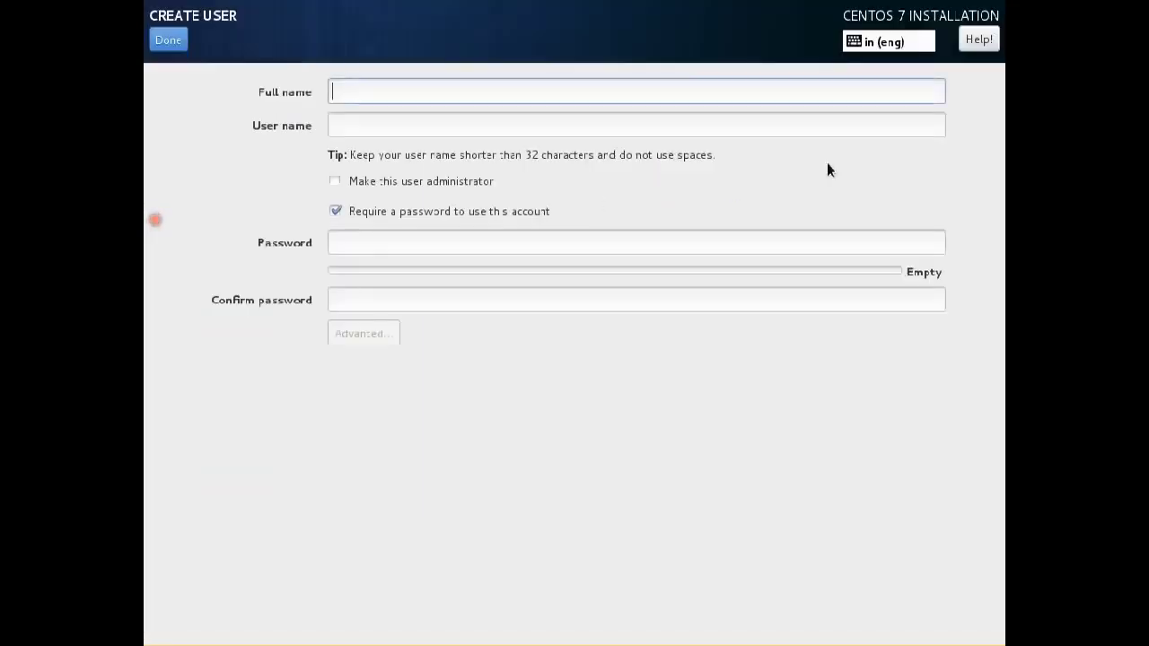
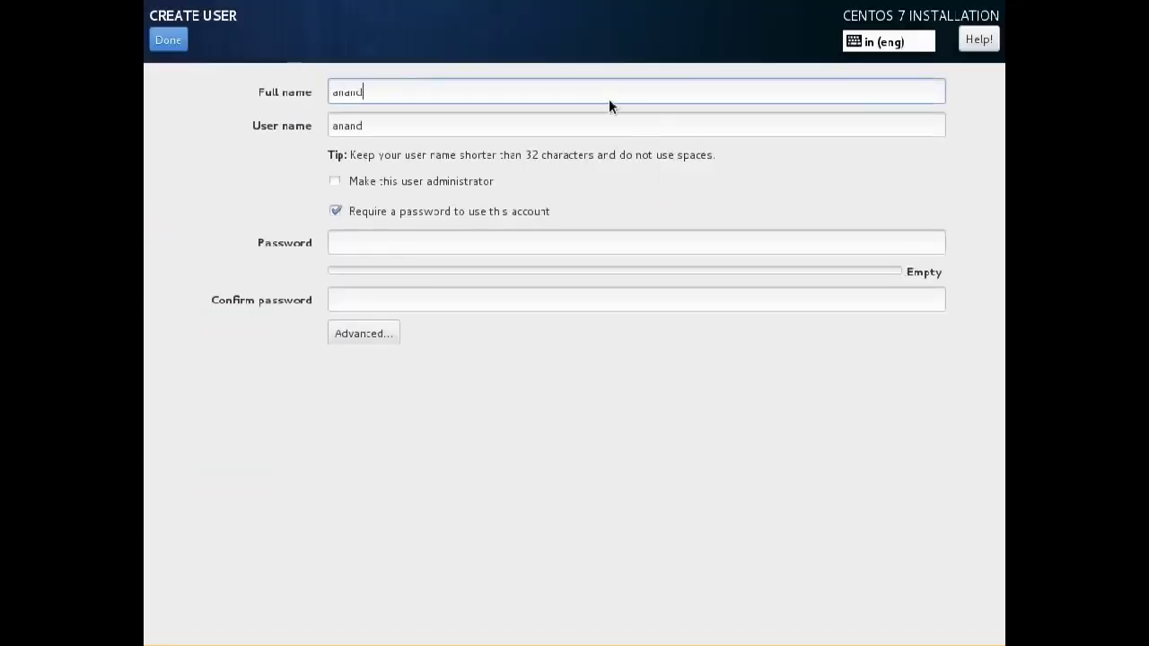
Create a user with a full name and password, accept the weak password, and exit full screen.
key("Tab")
key("Tab")
key("Tab")
key("Tab")
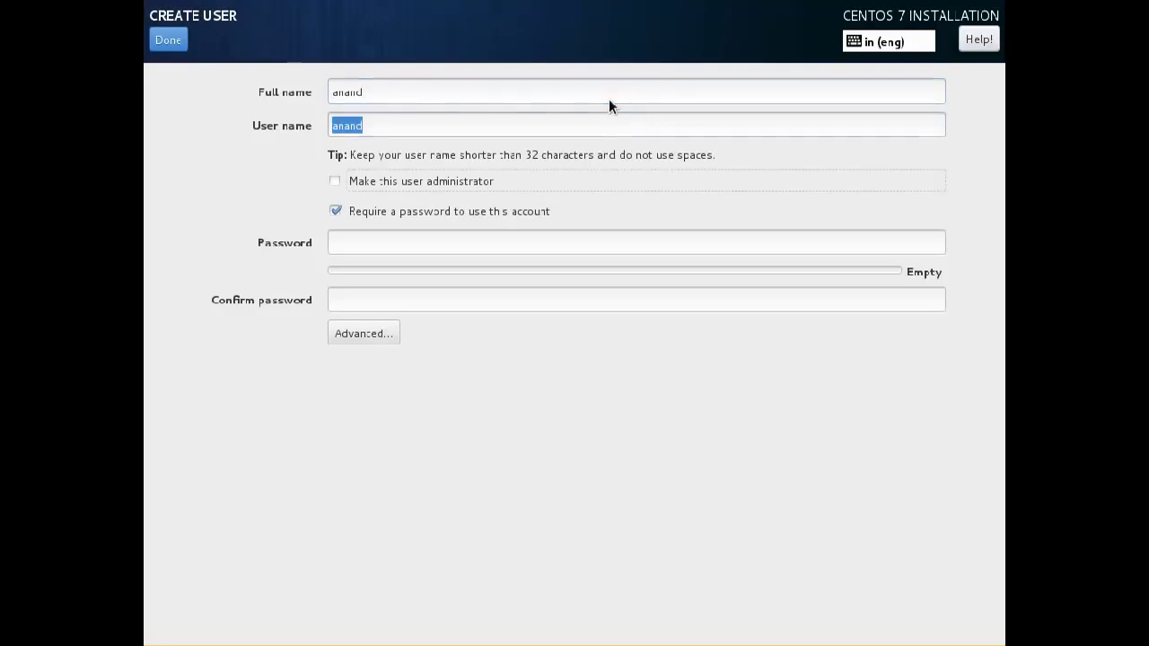
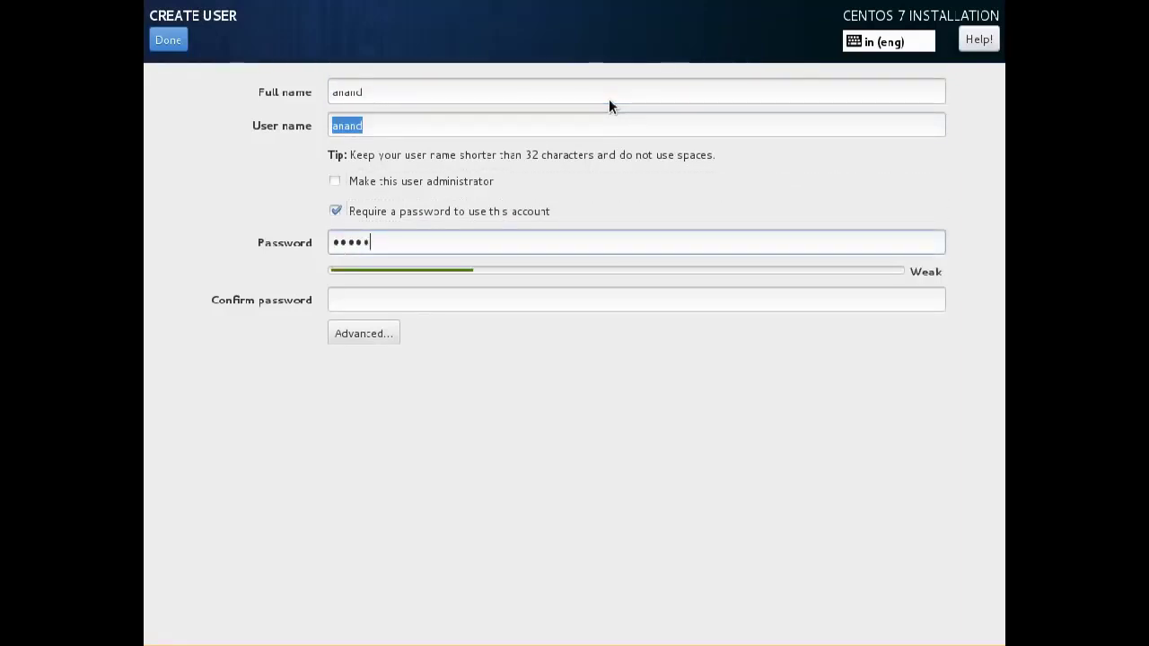
key("Tab")
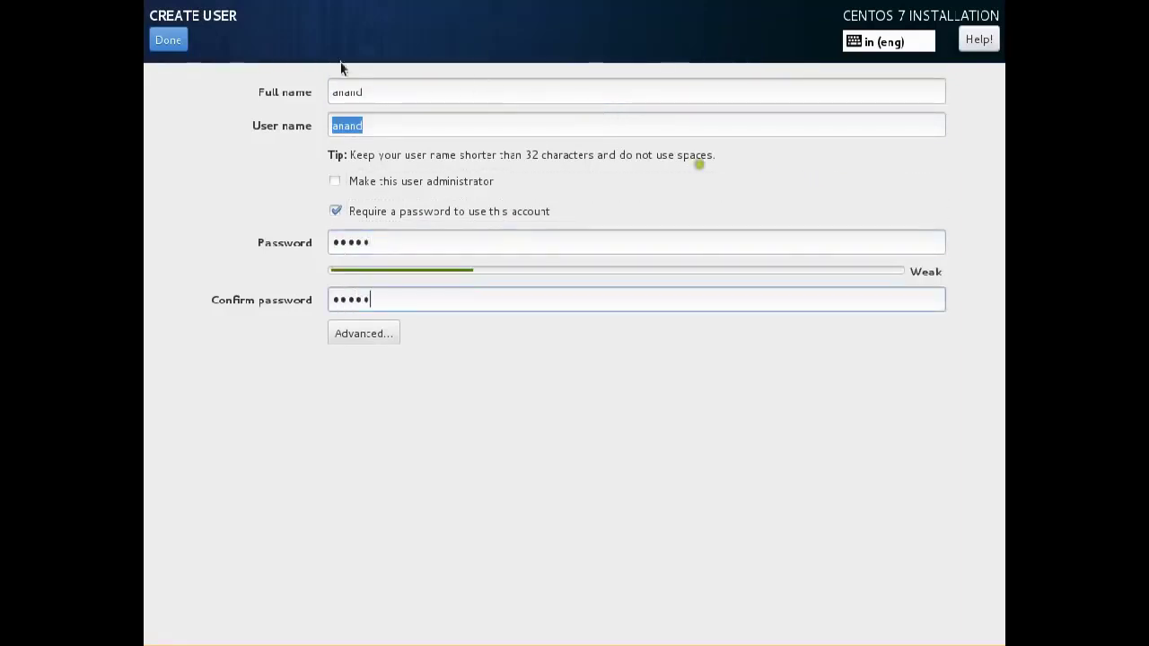
left_click(156, 49)
left_click(156, 50)
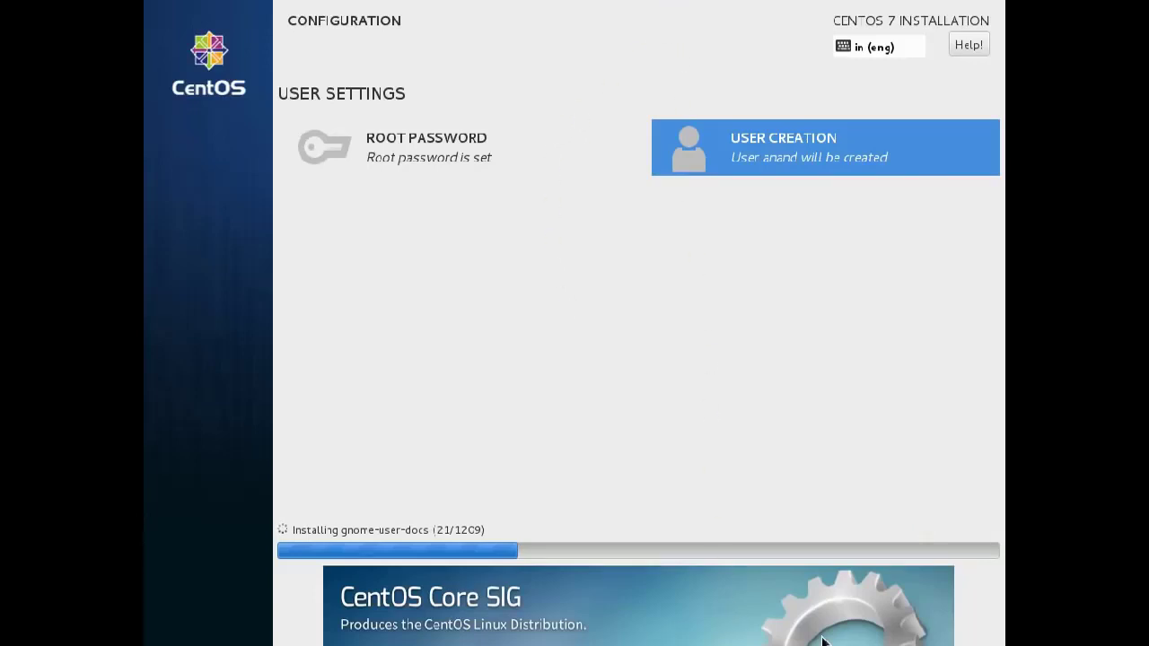
key("ctrl+f")
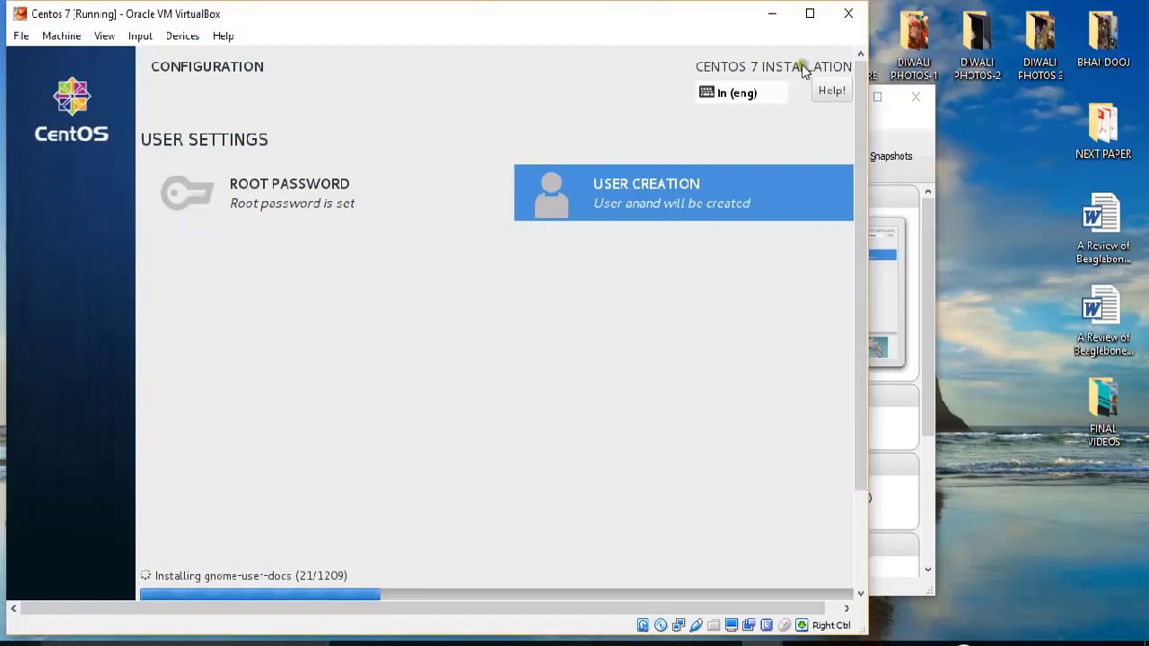
Put the VM into full-screen mode via View > Full-screen Mode while installation completes.
left_click(875, 600)
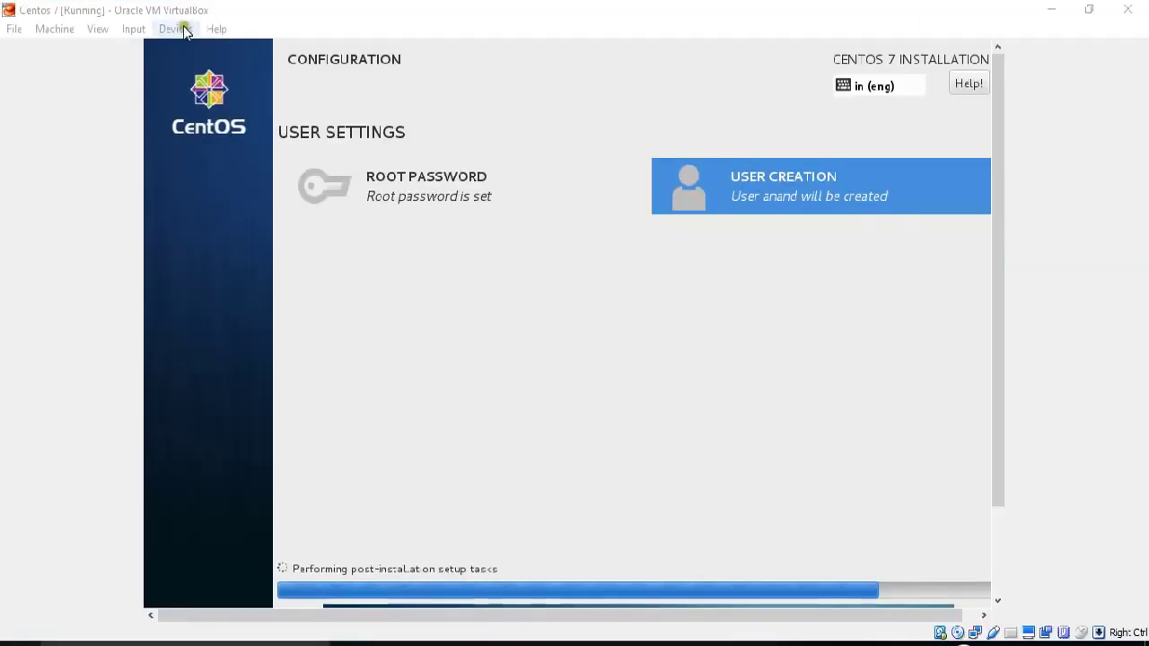
left_click(97, 28)
left_click(126, 49)
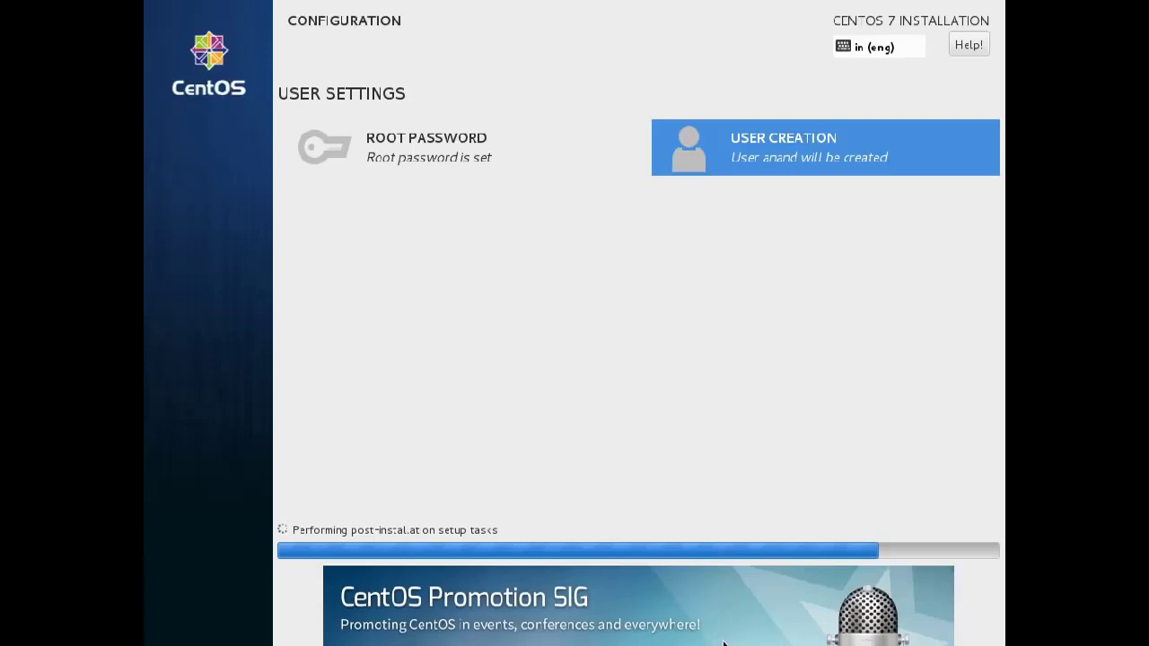
key("Control_R+f")
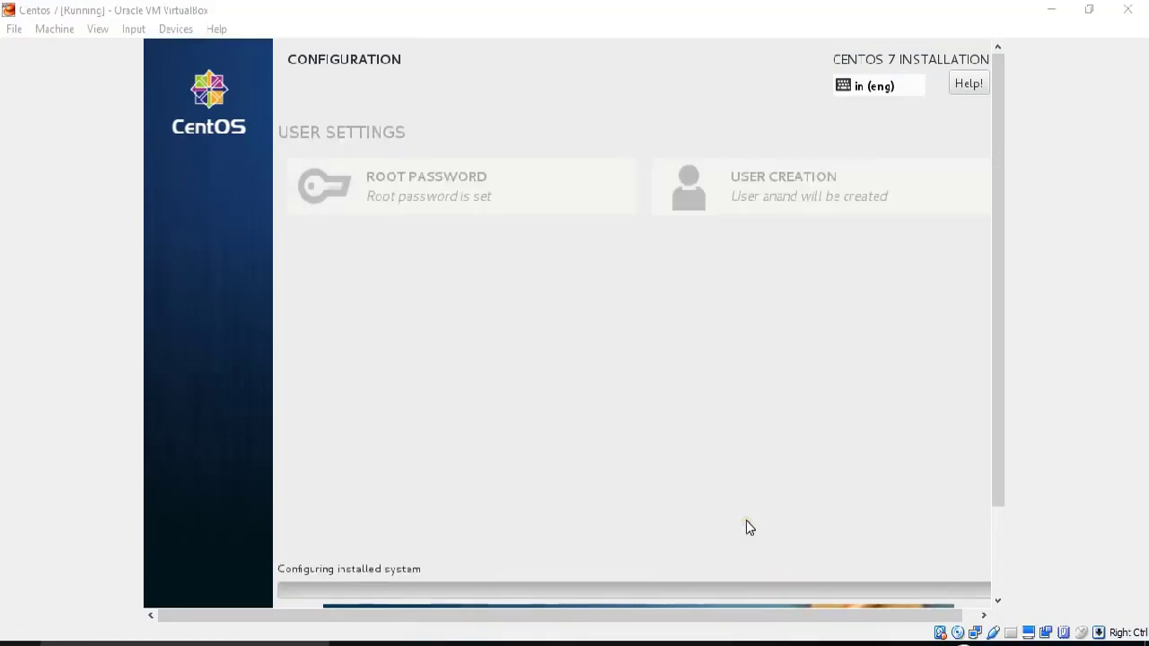
left_click(97, 28)
left_click(104, 51)
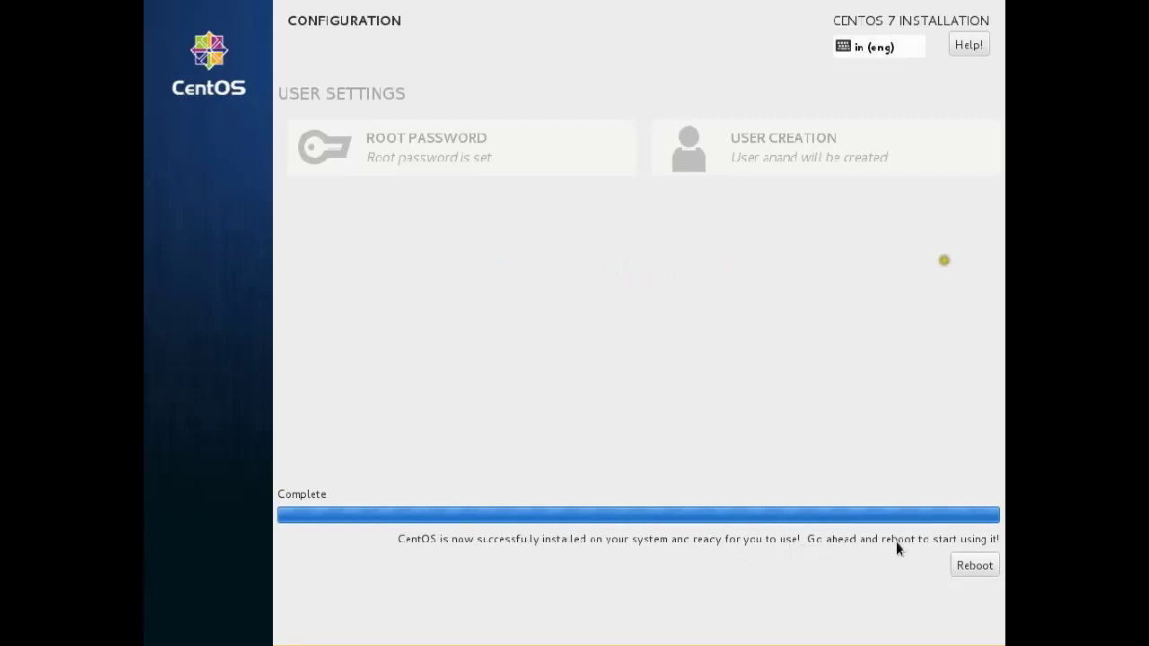
Reboot the installed system and verify Centos 7's storage shows an empty optical drive.
left_click(975, 566)
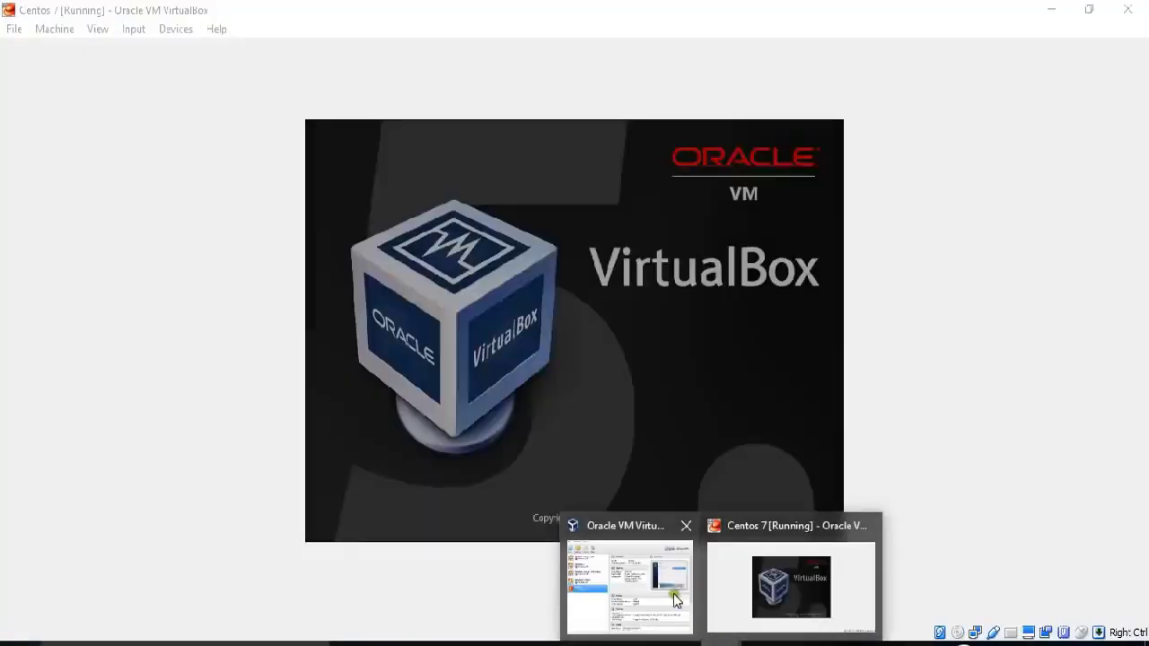
left_click(673, 594)
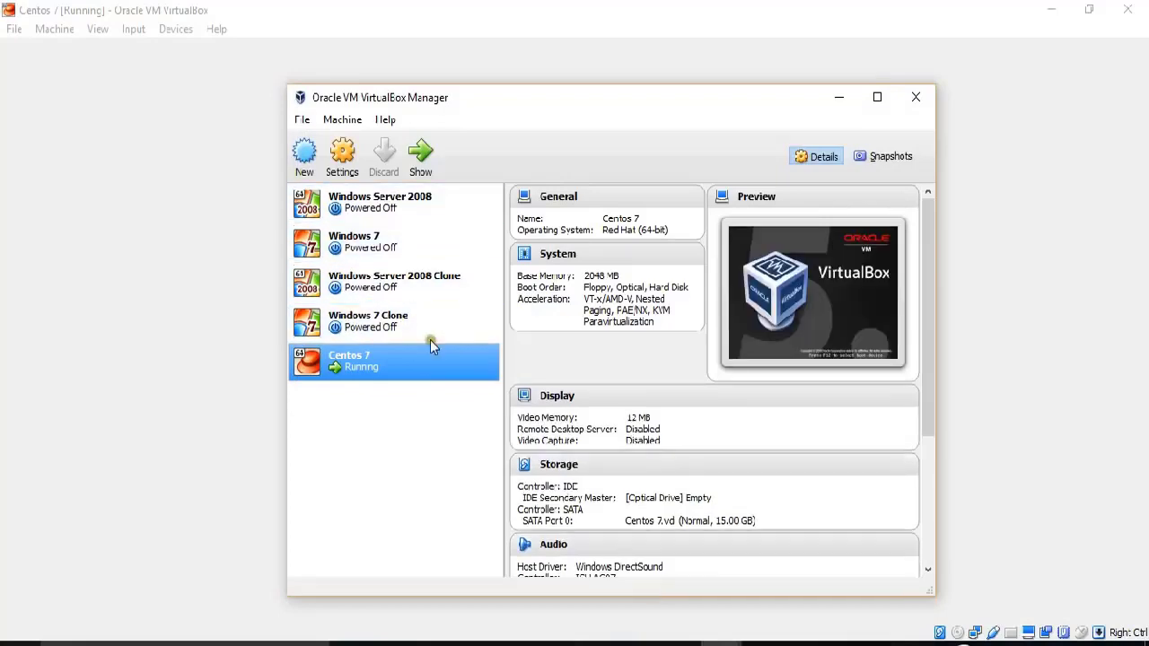
right_click(404, 353)
left_click(418, 363)
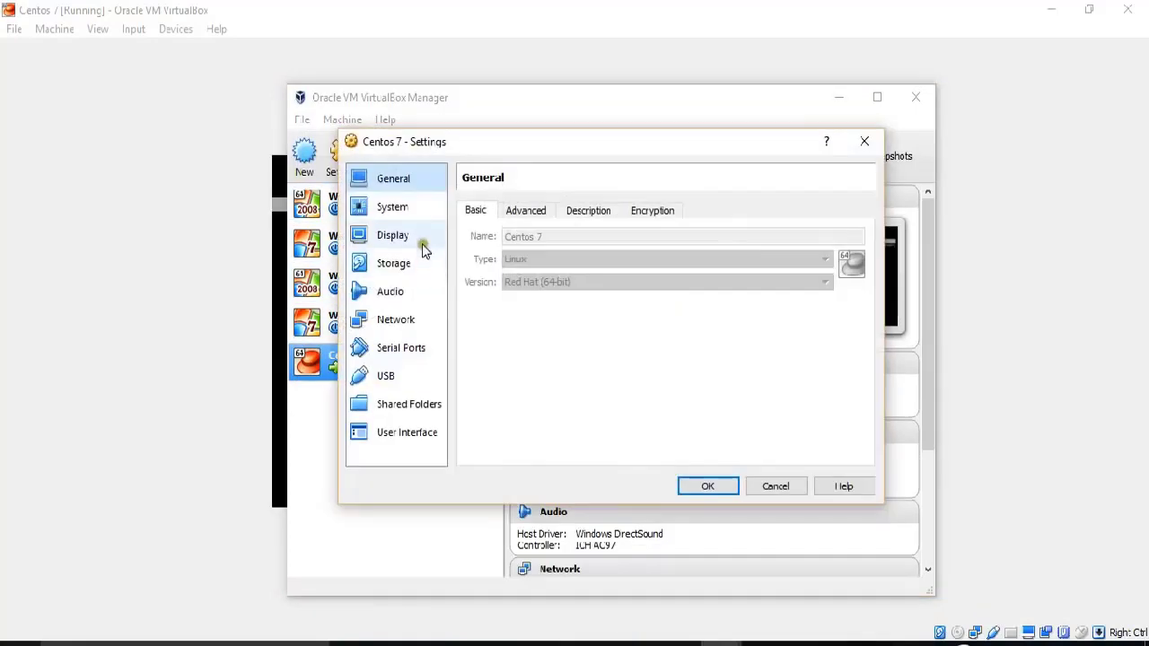
left_click(395, 265)
left_click(499, 251)
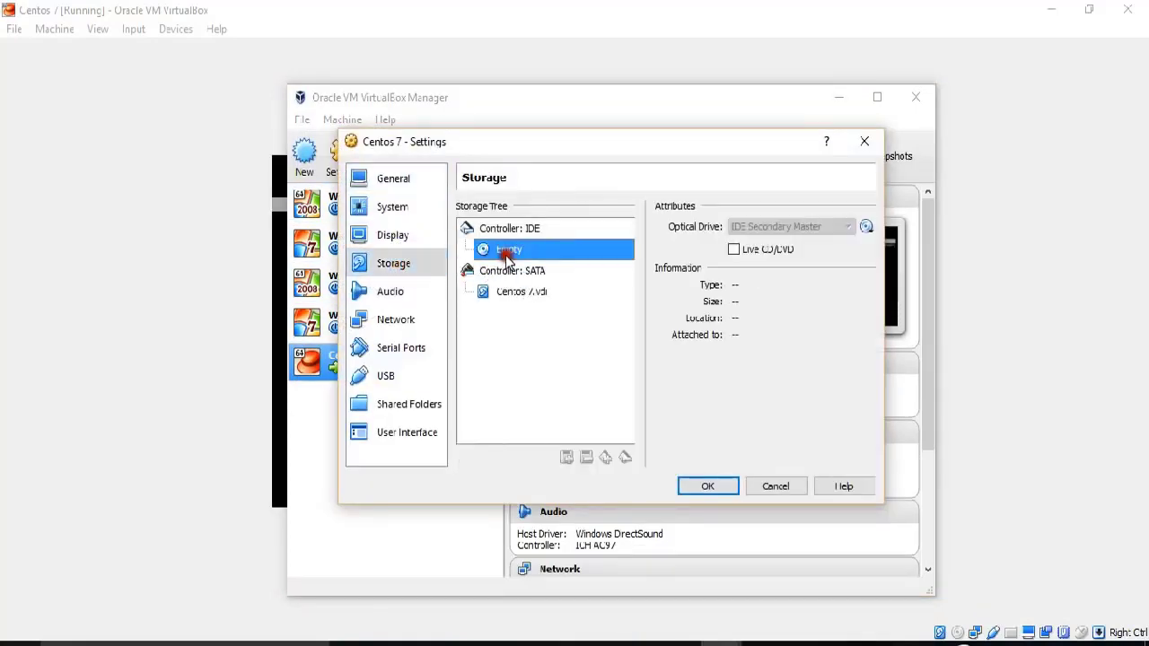
Look over the display and audio settings, close the settings, and minimise the Manager.
left_click(404, 237)
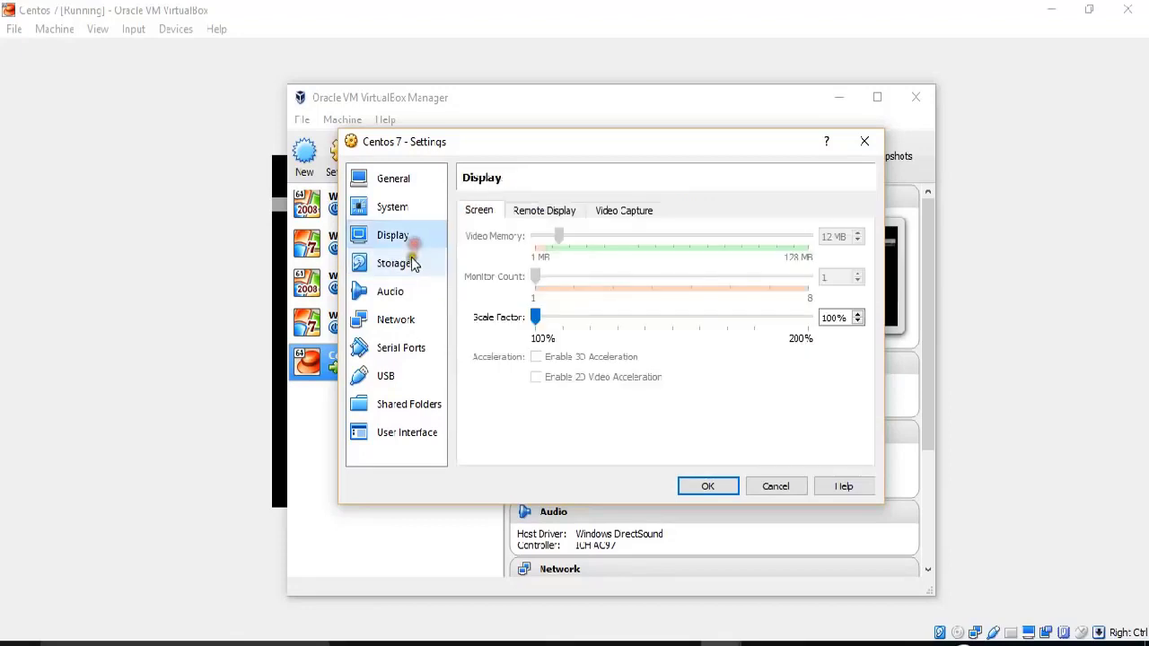
left_click(408, 263)
left_click(413, 293)
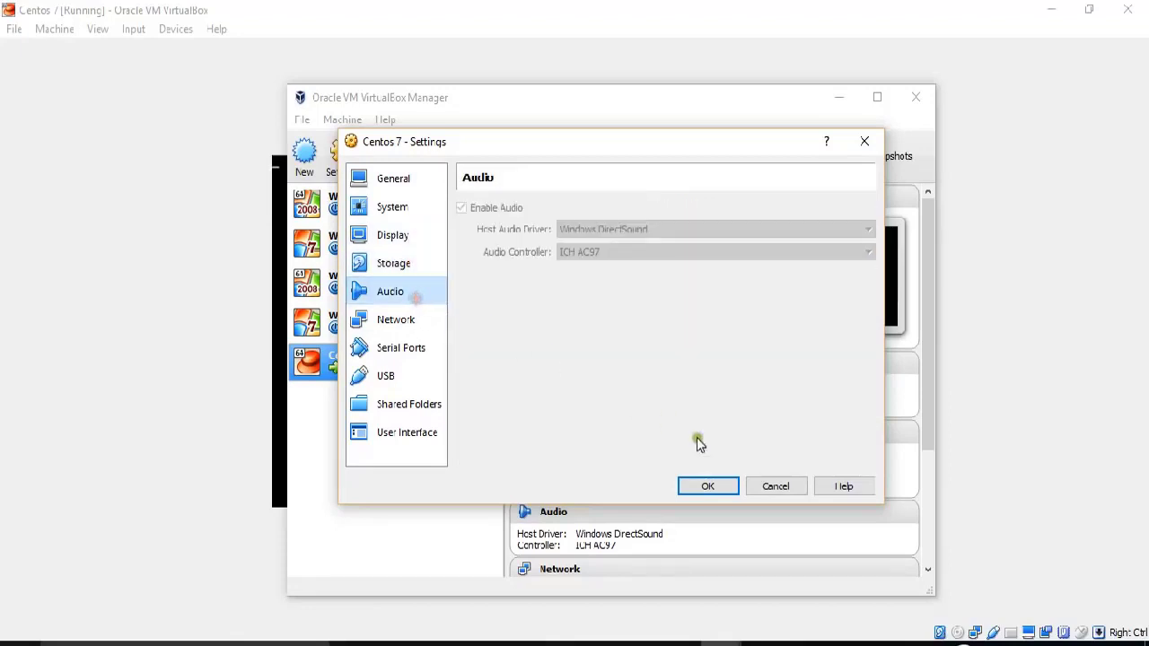
left_click(707, 485)
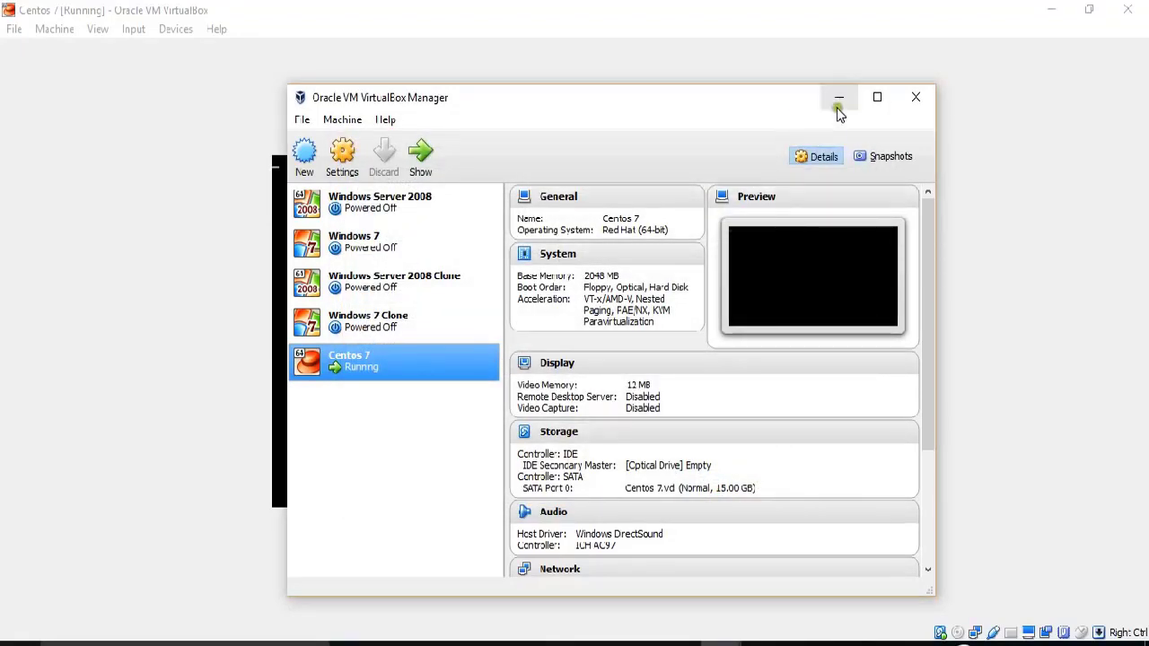
left_click(838, 101)
left_click(97, 29)
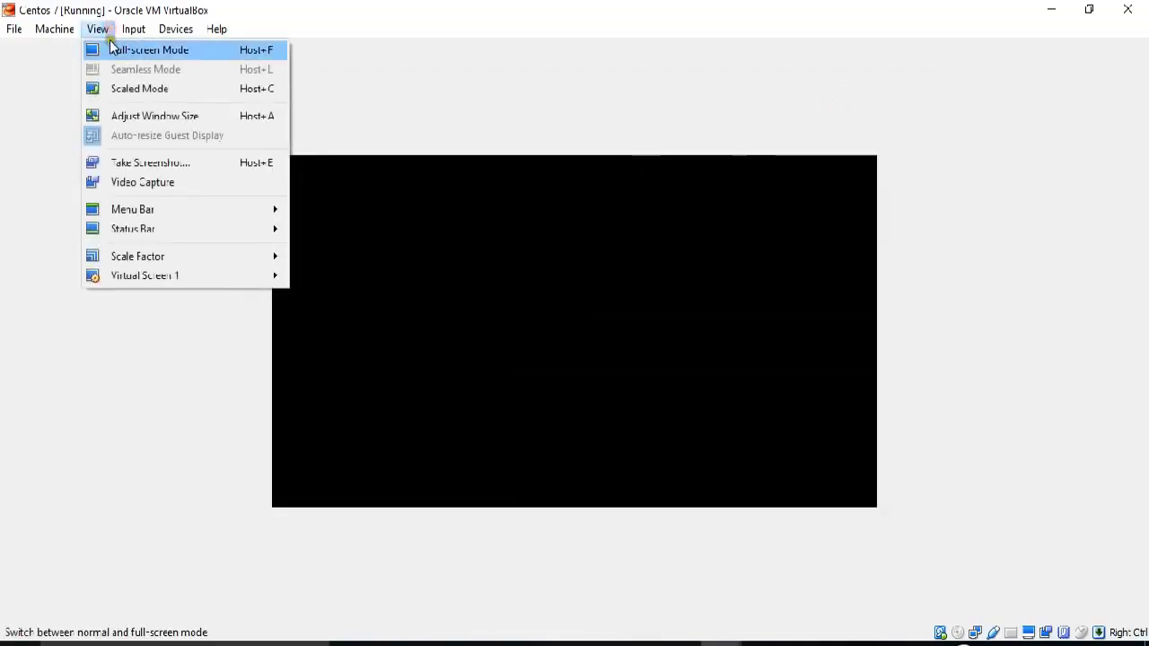
Switch the rebooting Centos 7 VM to full-screen mode.
left_click(112, 49)
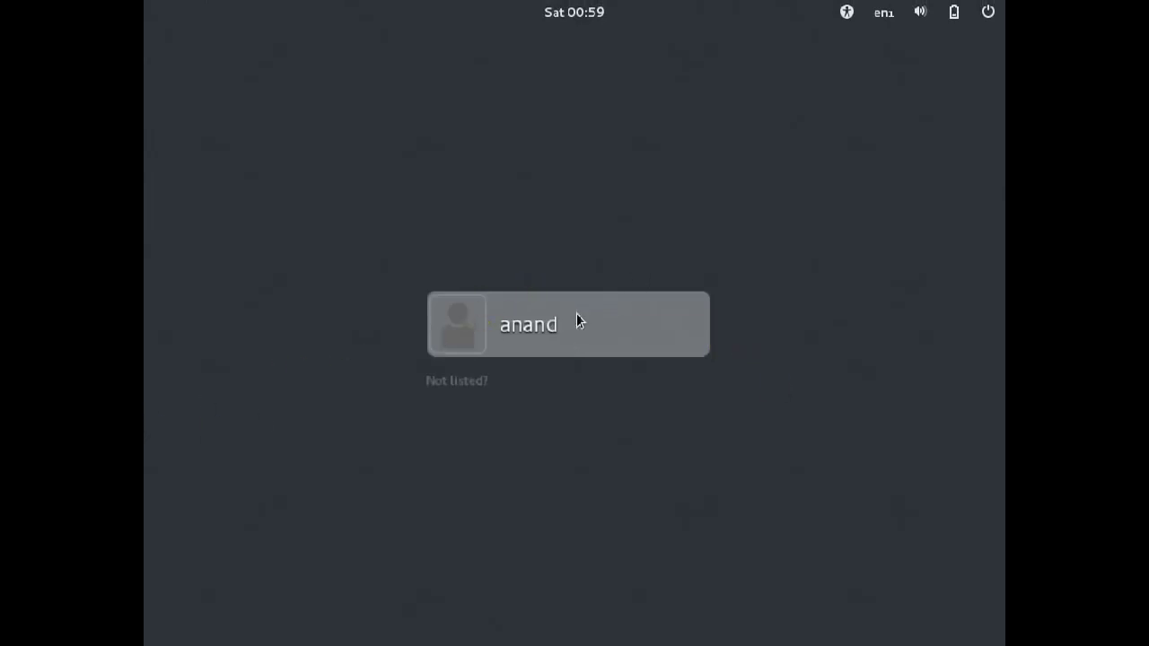
Log in as root via 'Not listed?' using the root password.
left_click(465, 379)
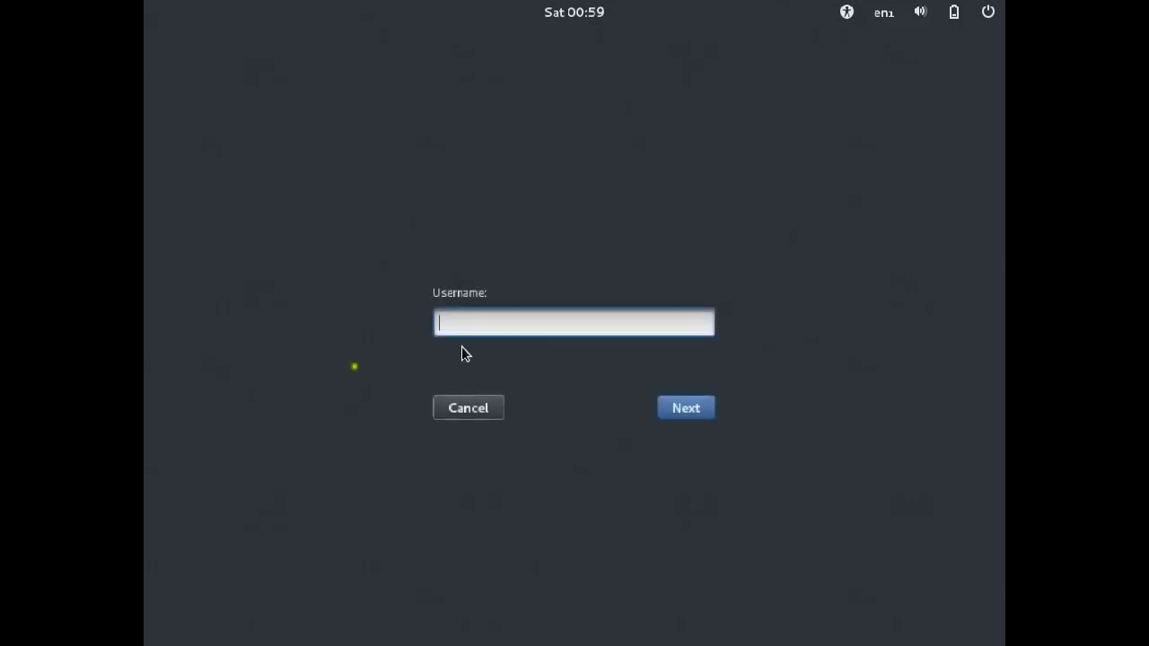
type("root")
key("Return")
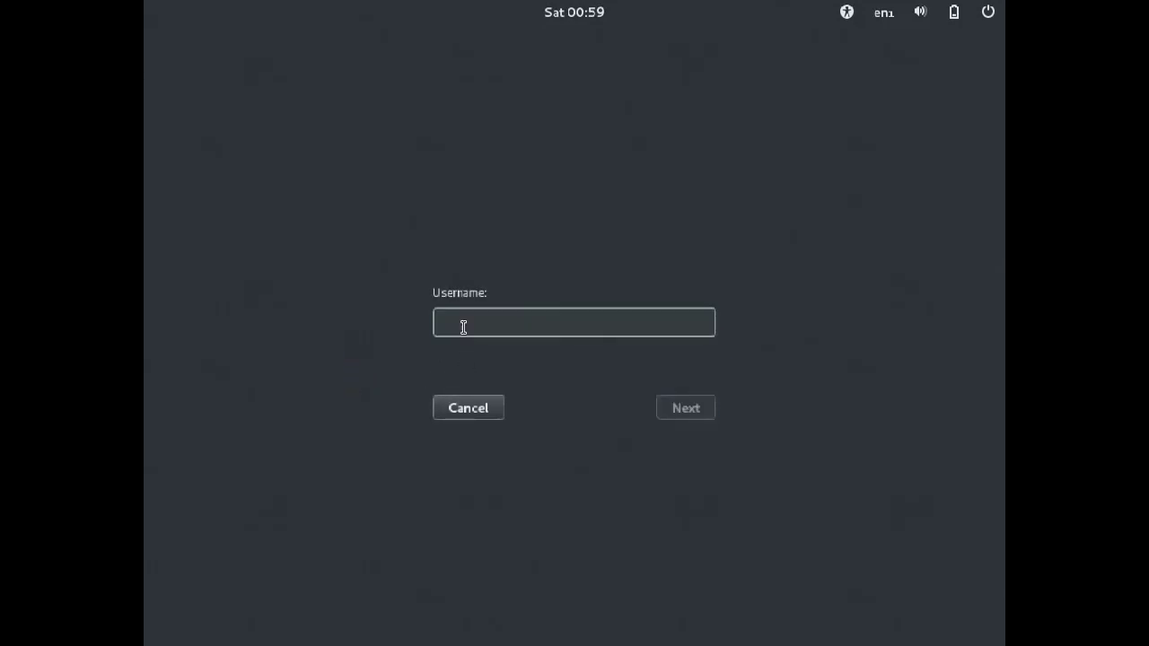
type("*******")
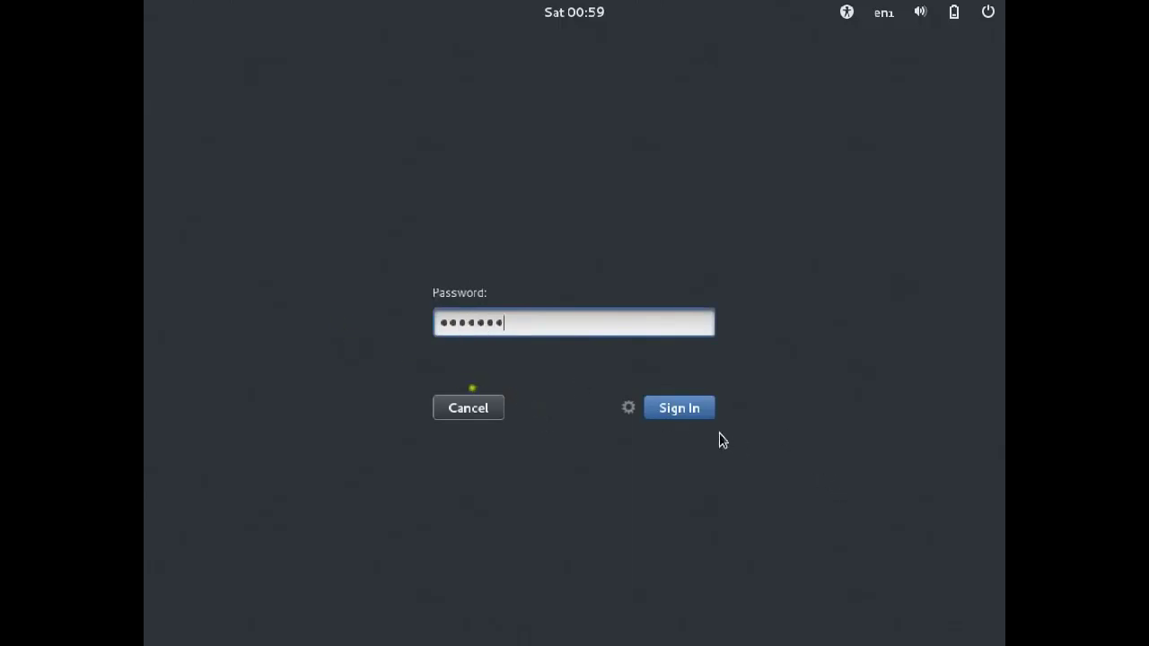
left_click(681, 411)
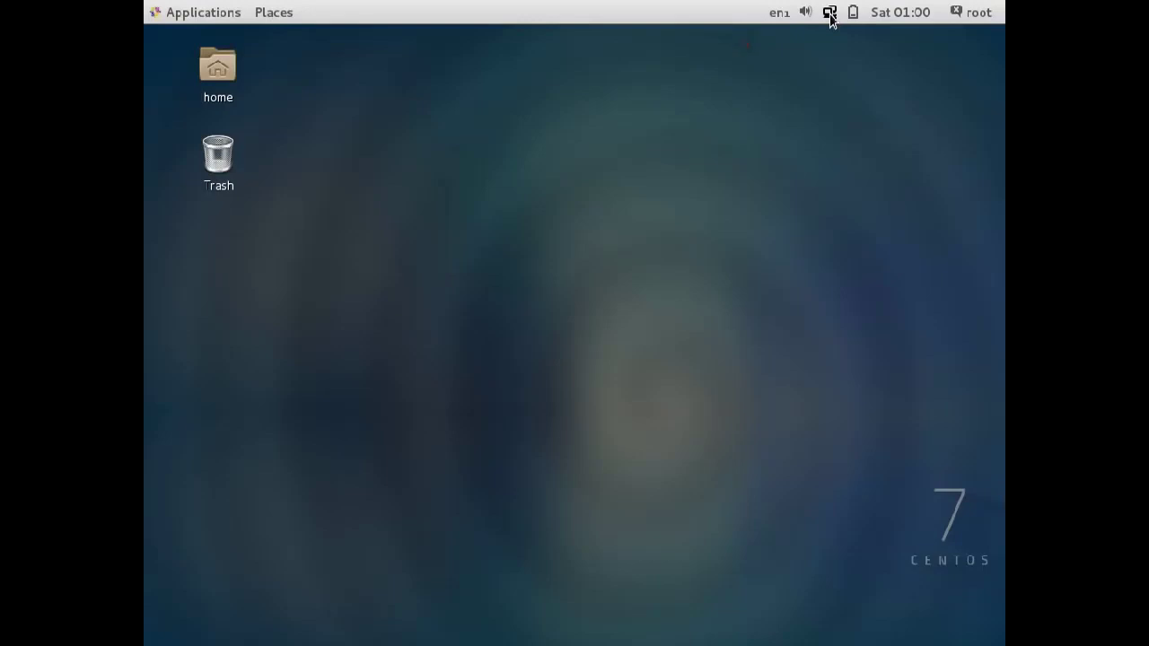
Turn on the wired network, choose English (India), skip online accounts and start using CentOS.
left_click(829, 15)
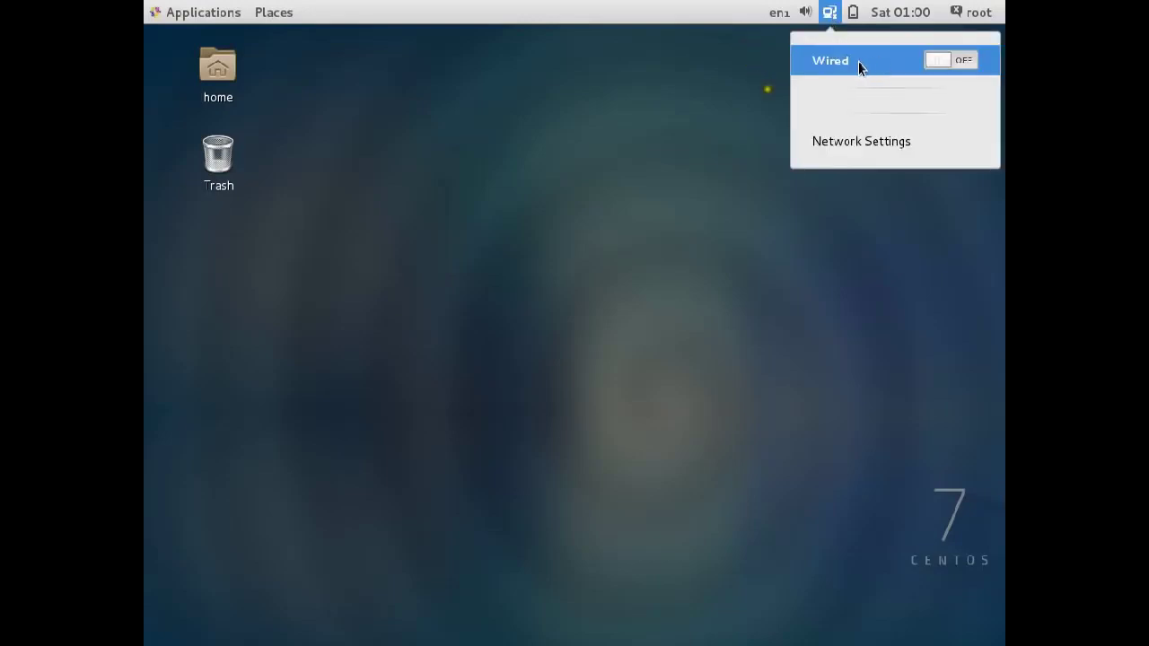
left_click_drag(936, 59, 971, 57)
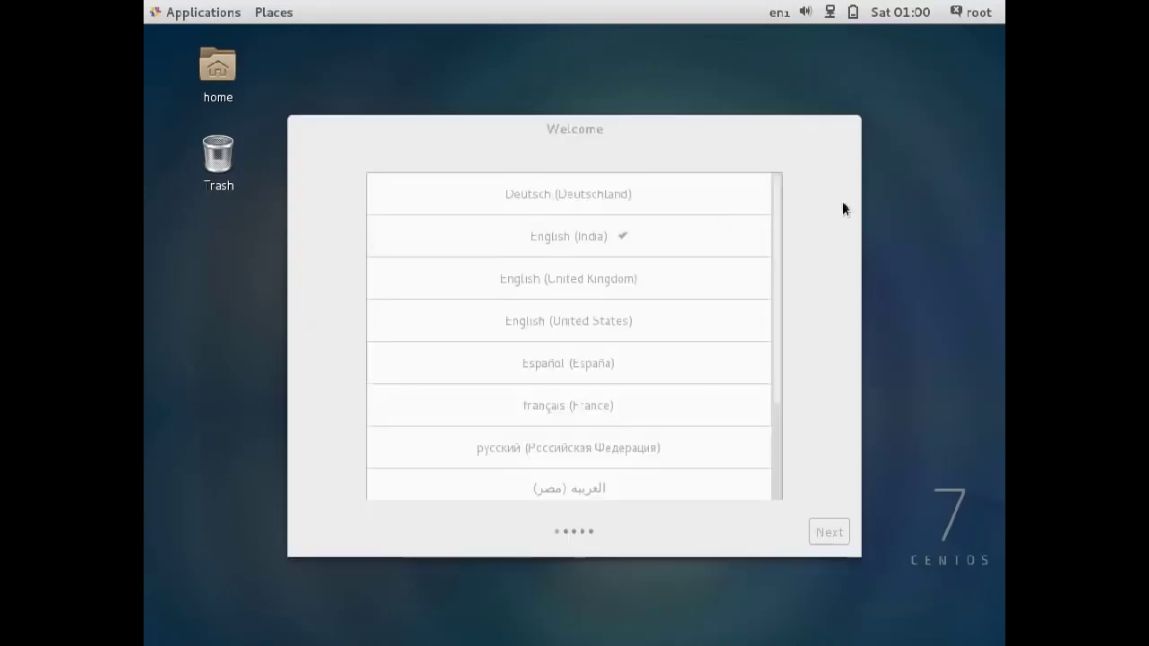
left_click(610, 242)
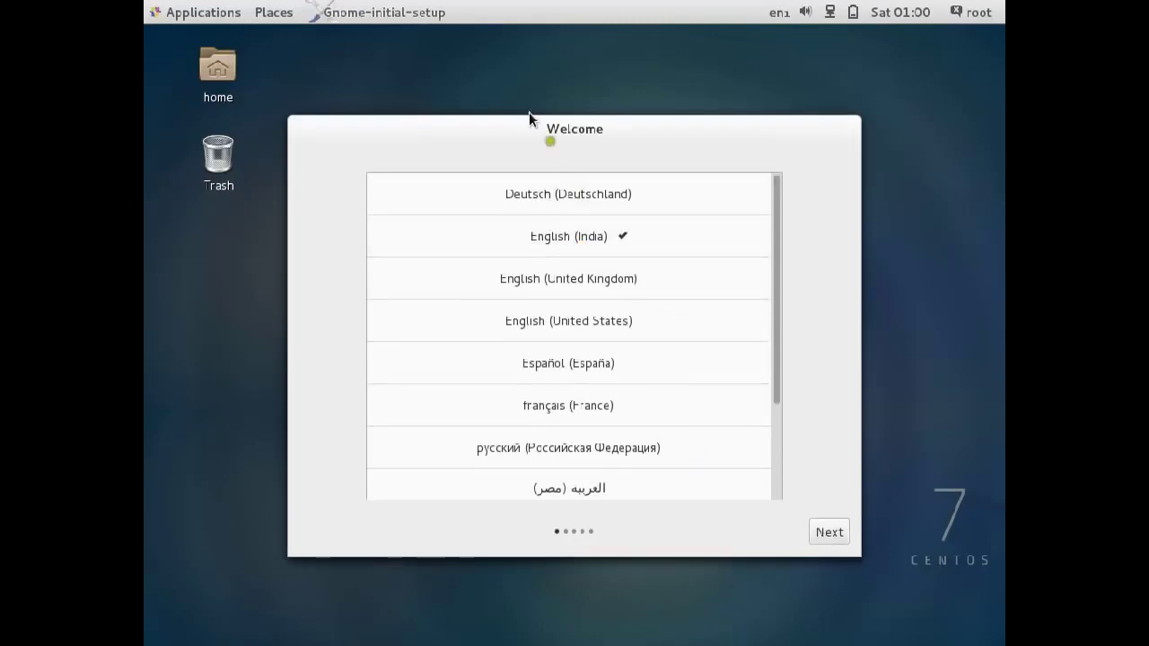
left_click(830, 536)
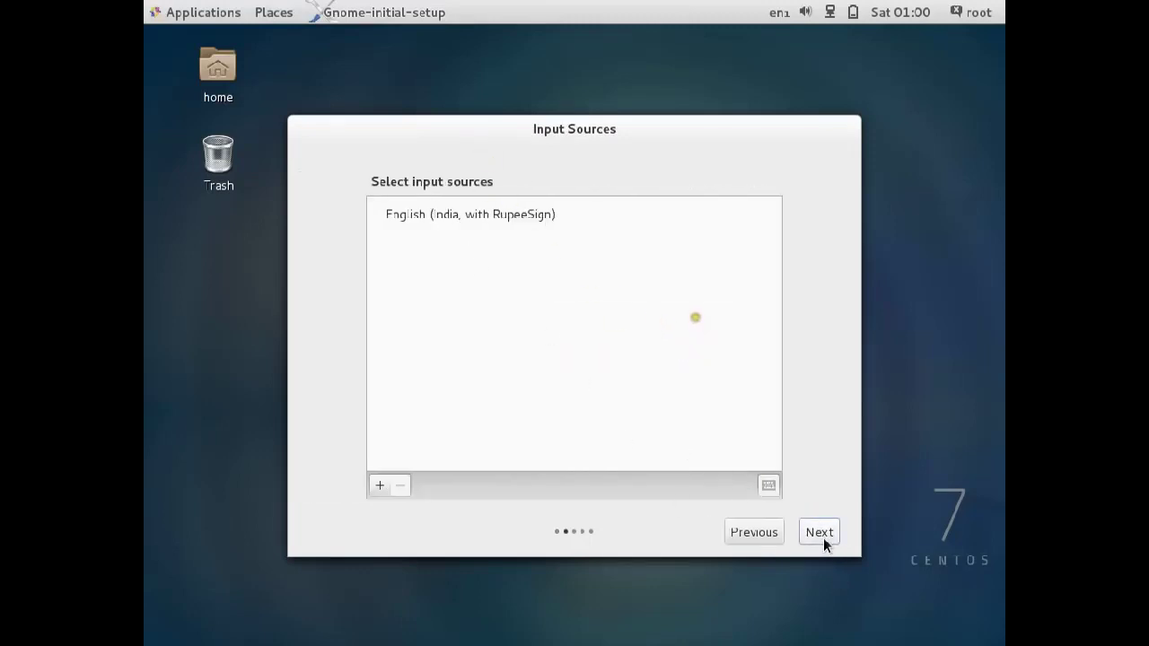
left_click(821, 535)
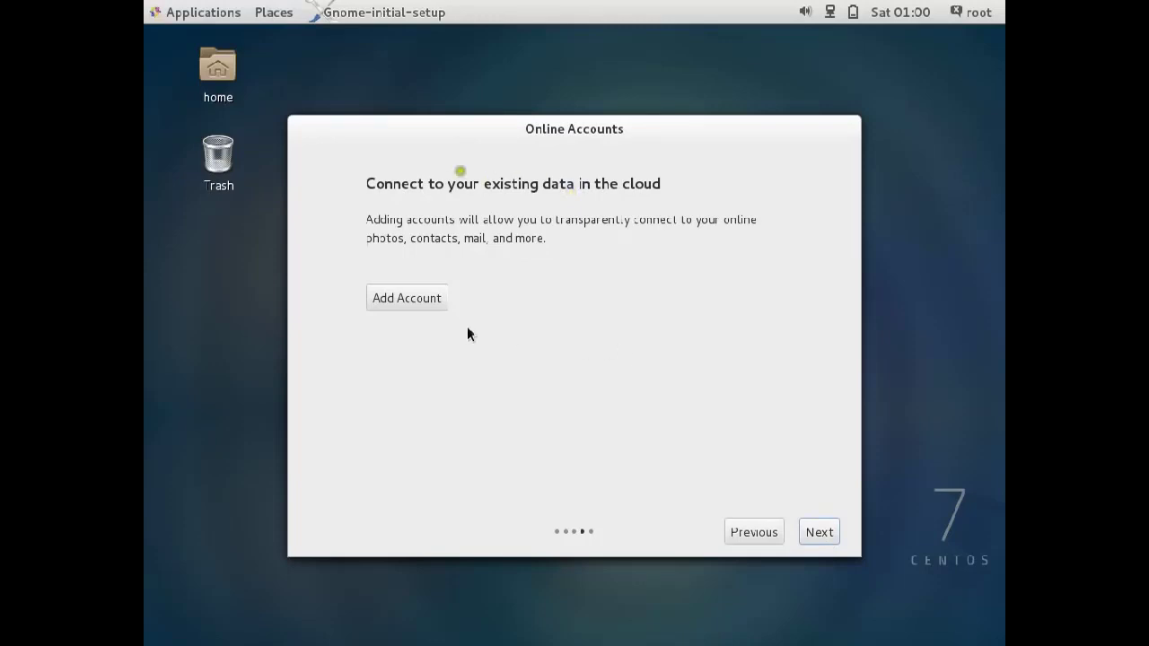
left_click(826, 542)
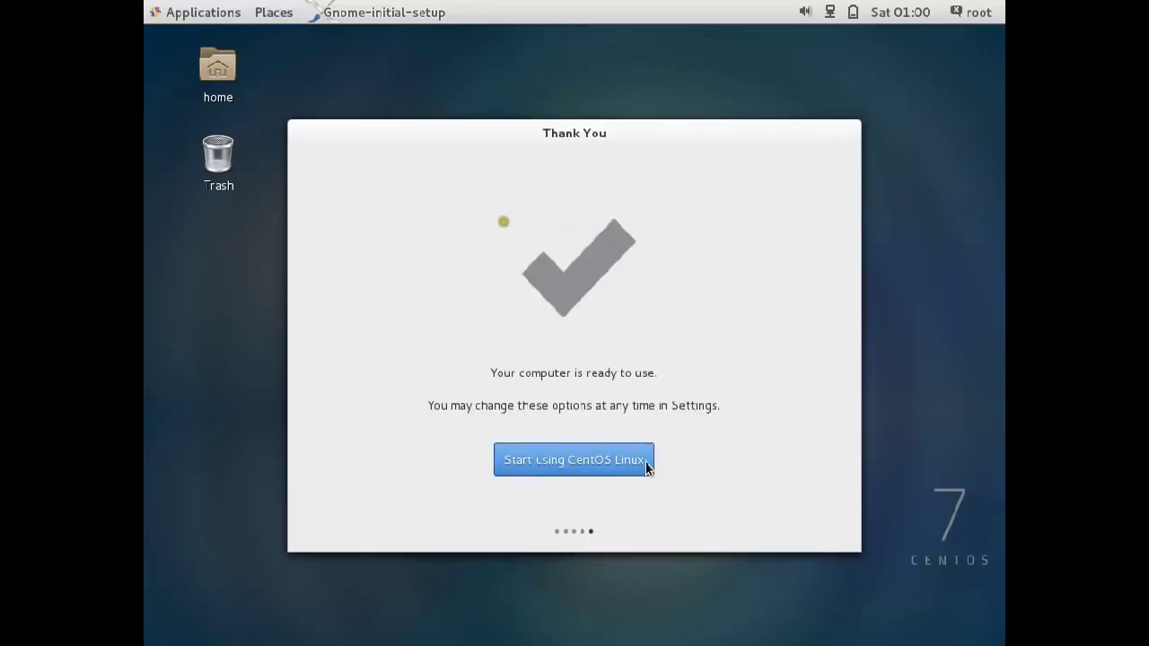
left_click(645, 462)
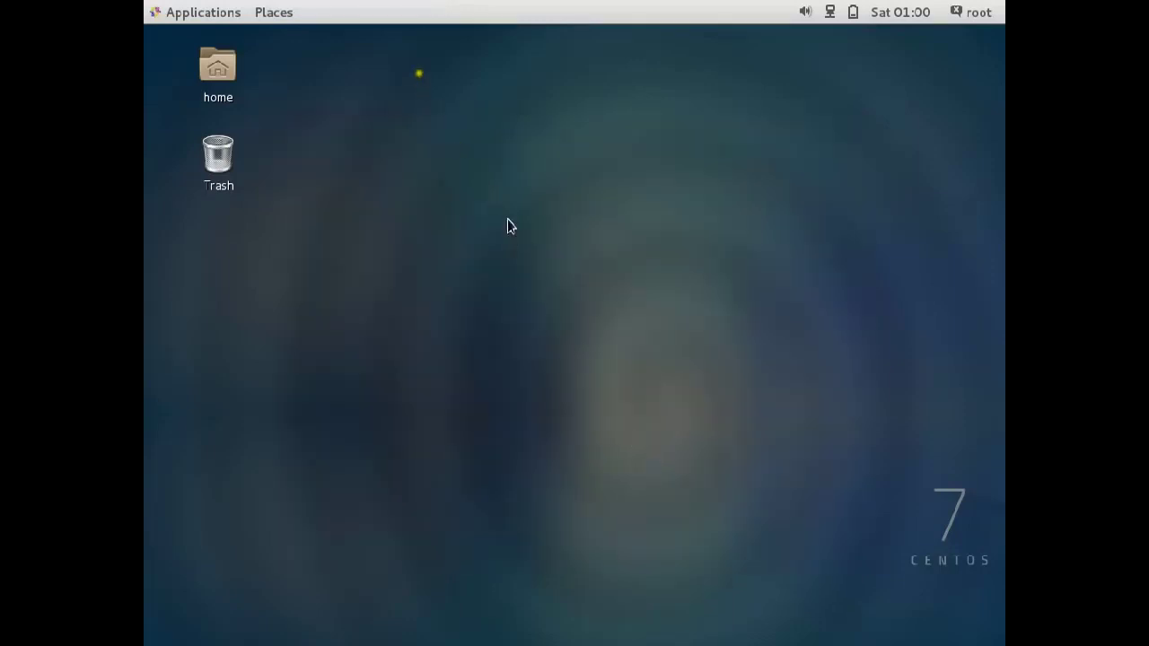
Open Change Desktop Background from the desktop's right-click menu, closing a stray Help window.
right_click(507, 220)
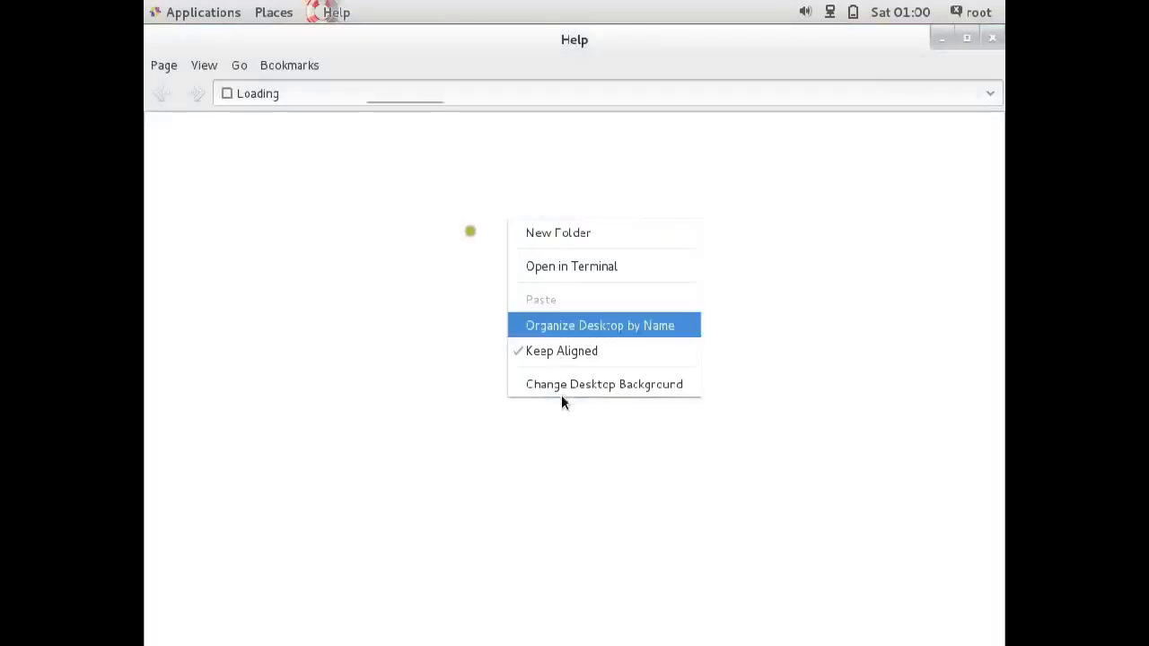
left_click(984, 37)
left_click(987, 40)
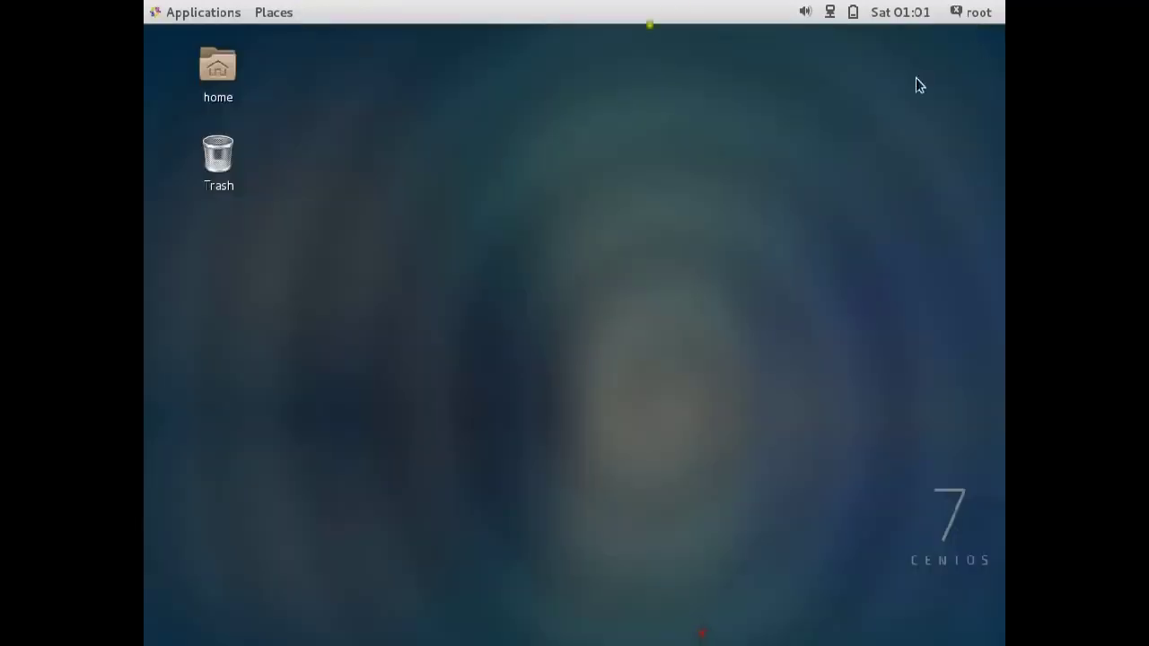
right_click(215, 380)
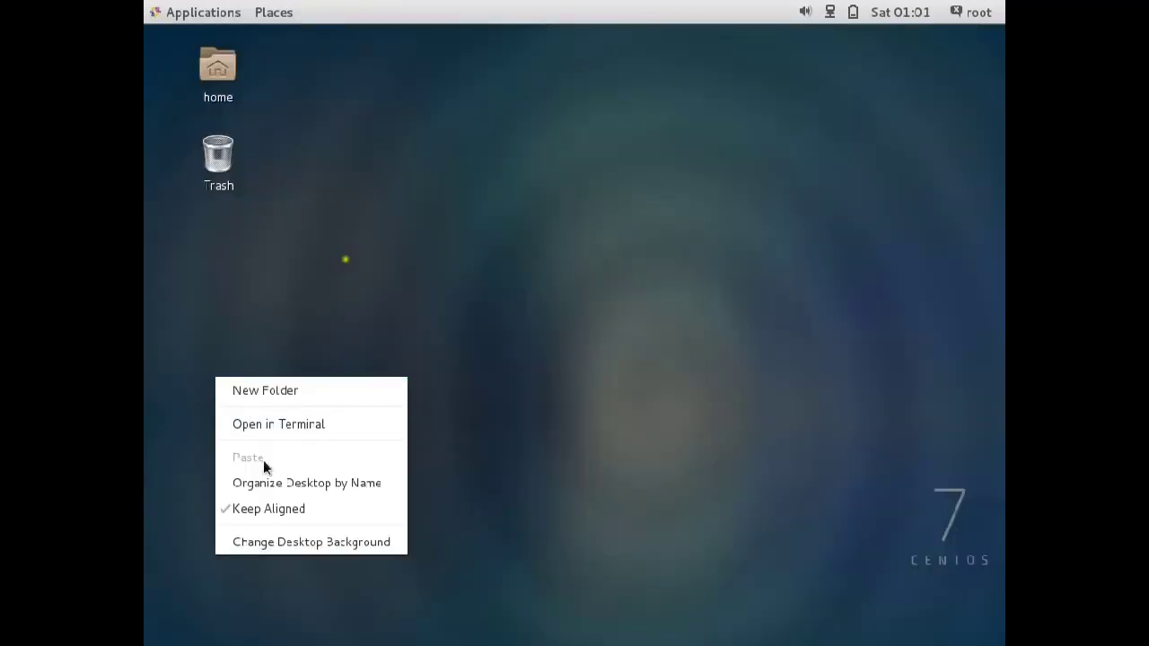
left_click(269, 543)
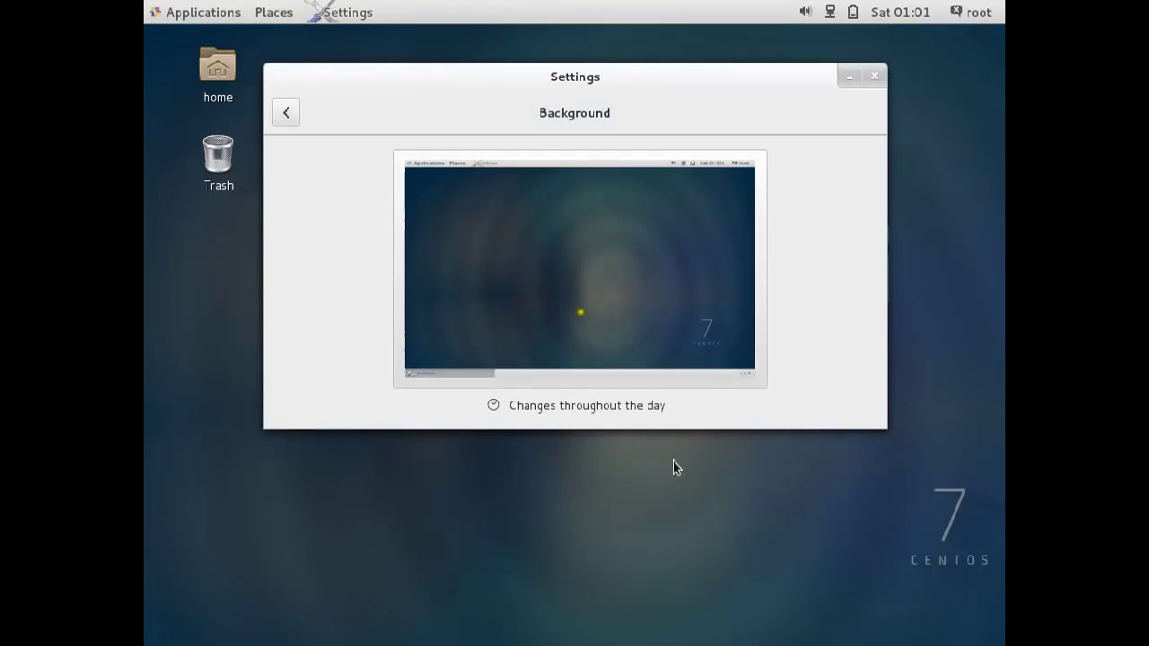
Keep the display resolution at 1024 × 768, then open the Background settings page.
left_click(285, 112)
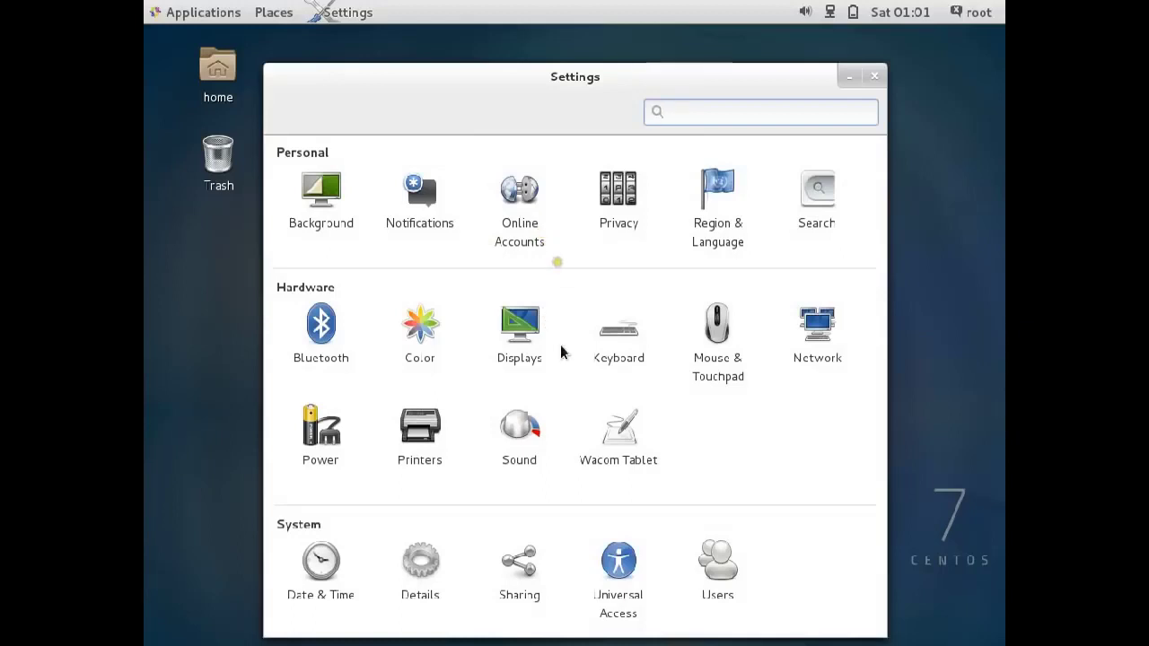
left_click(526, 350)
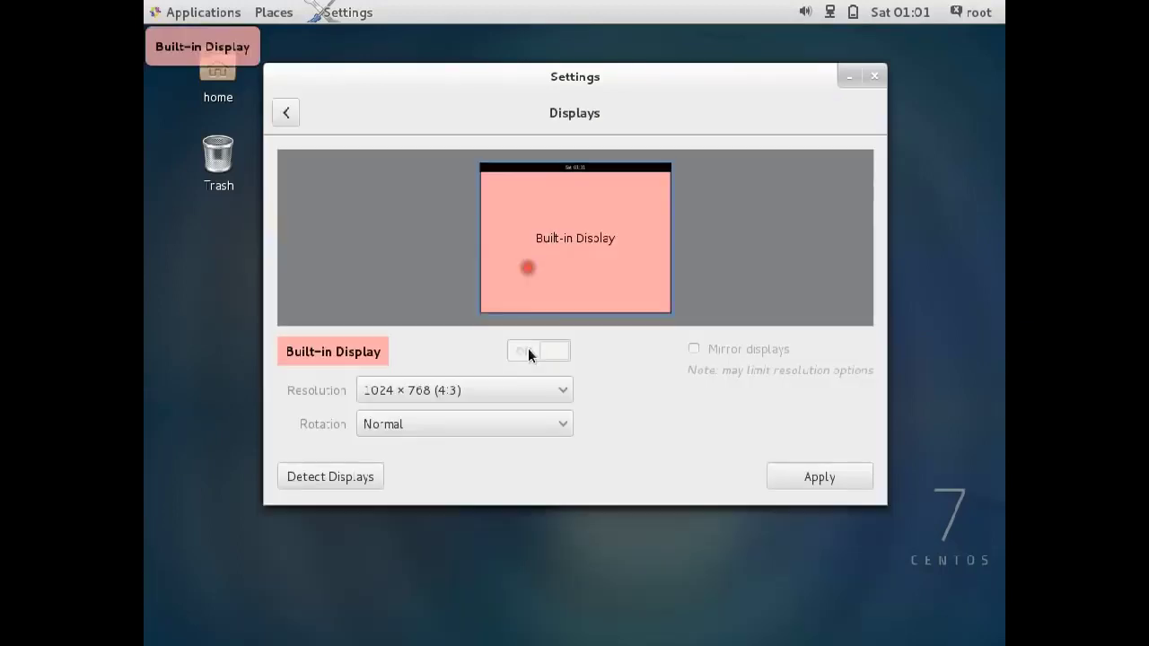
left_click(477, 388)
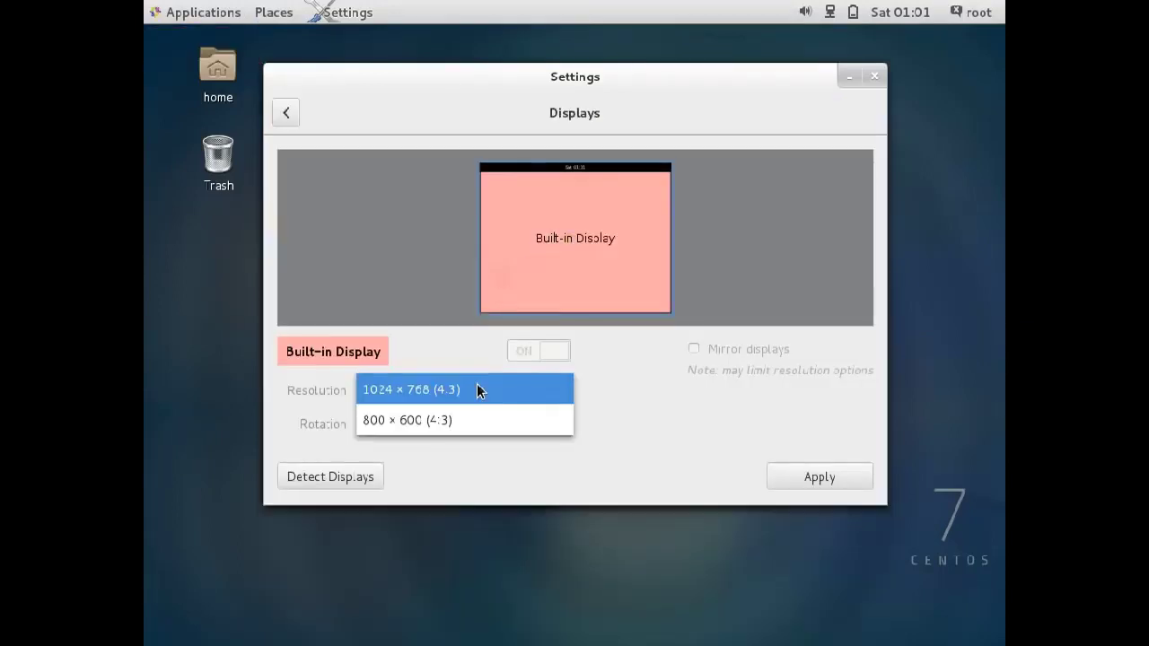
left_click(476, 390)
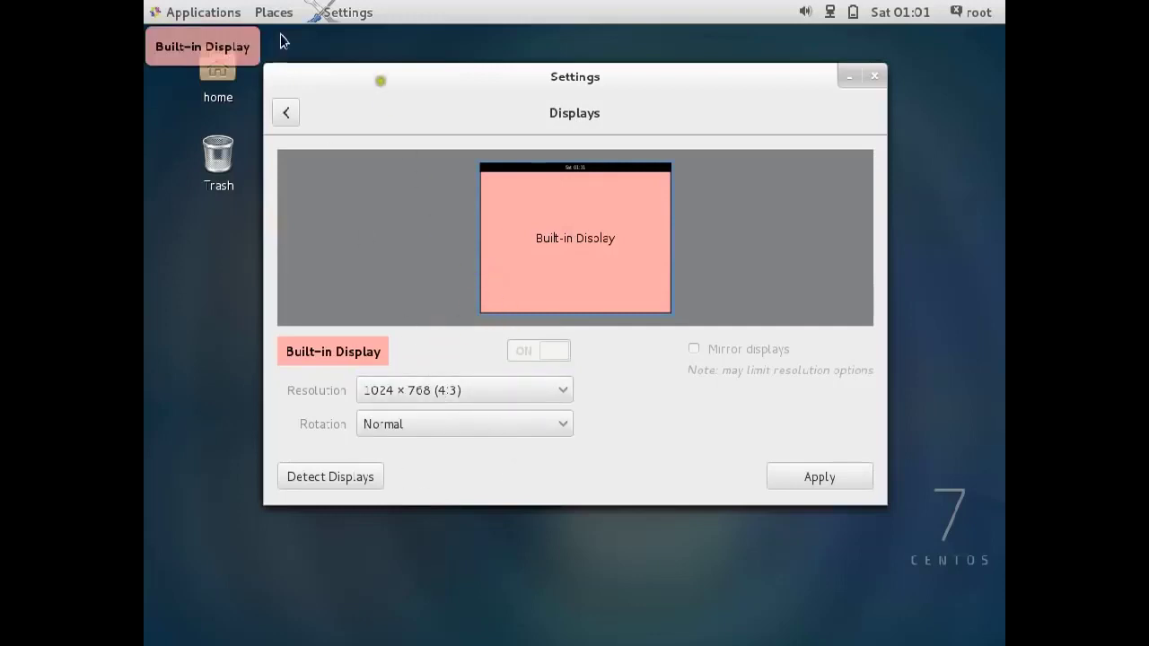
left_click(284, 110)
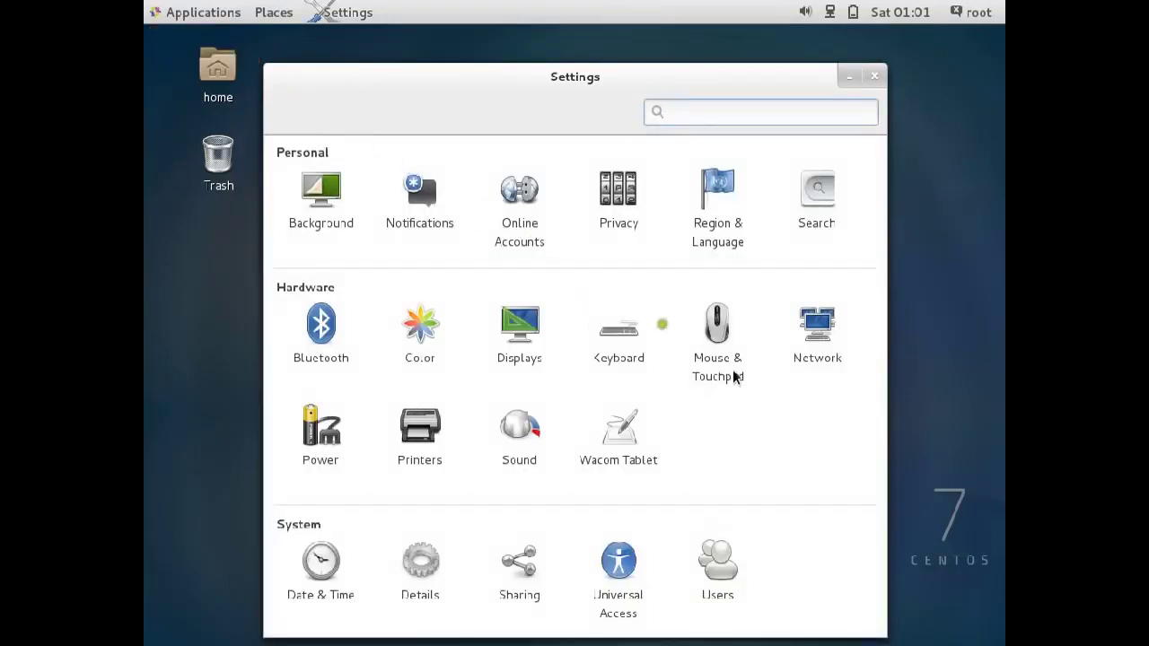
left_click(306, 183)
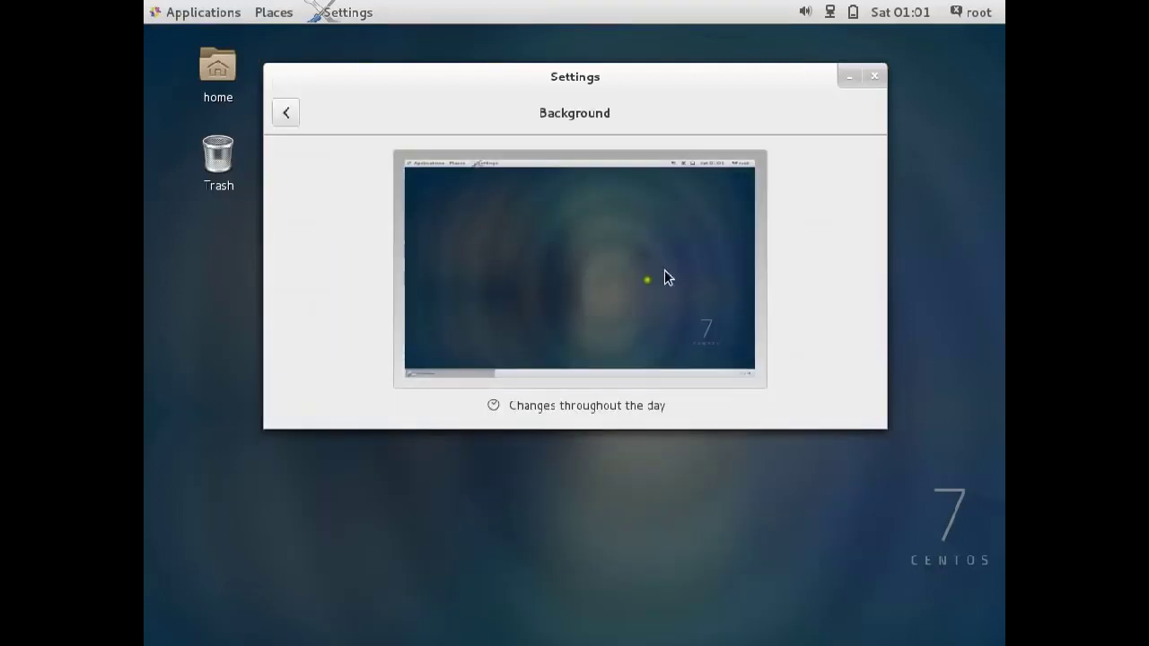
Set the desert road under a cloudy blue sky as wallpaper and close Settings.
left_click(726, 314)
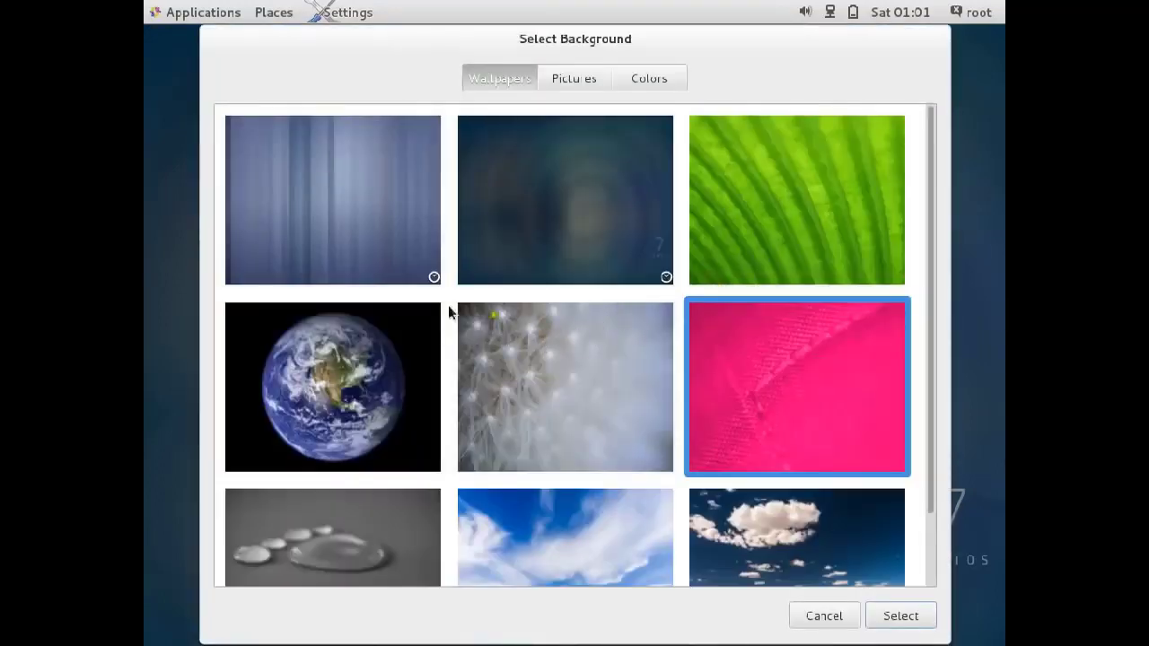
scroll(594, 419, "down", 5)
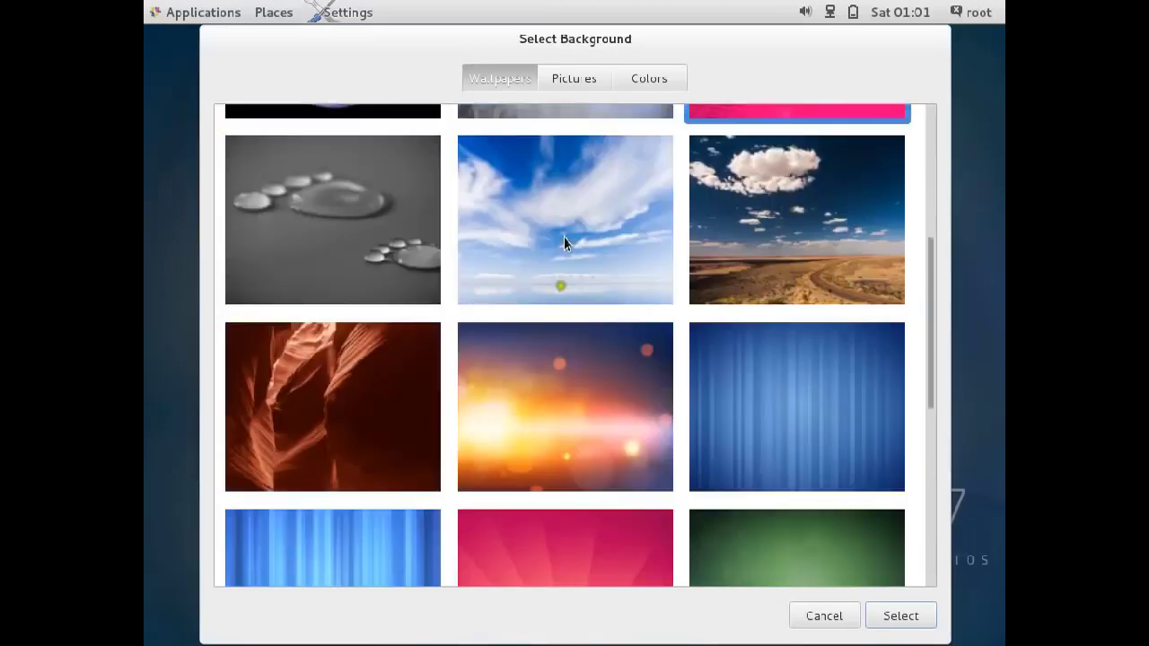
scroll(562, 241, "up", 3)
left_click(866, 438)
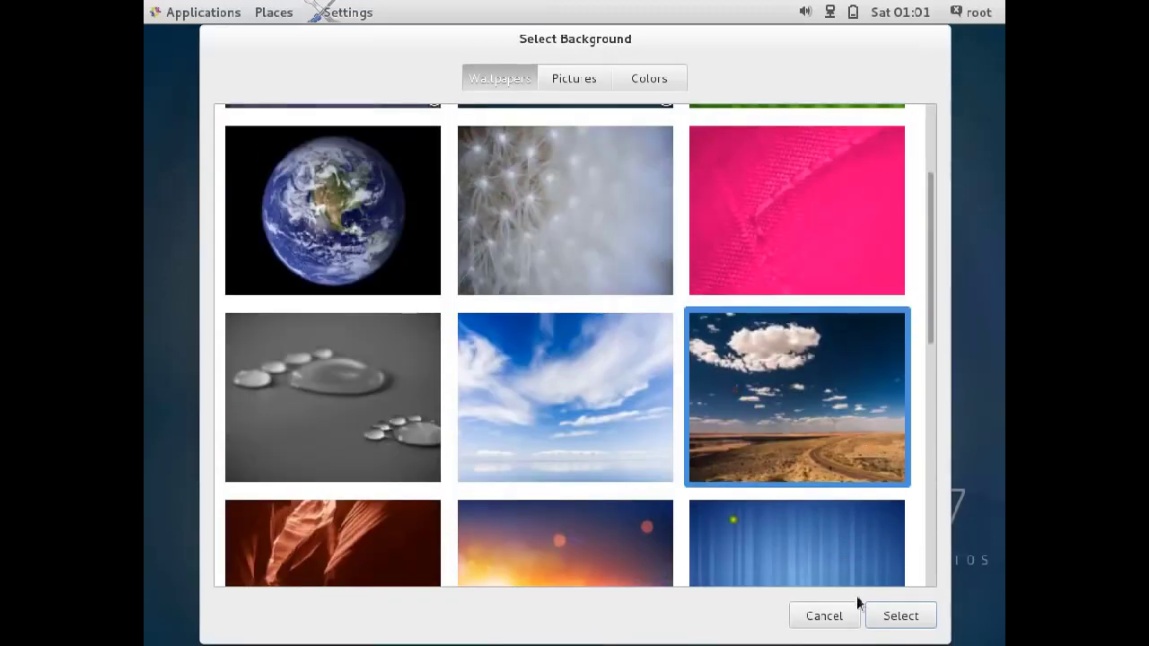
left_click(887, 621)
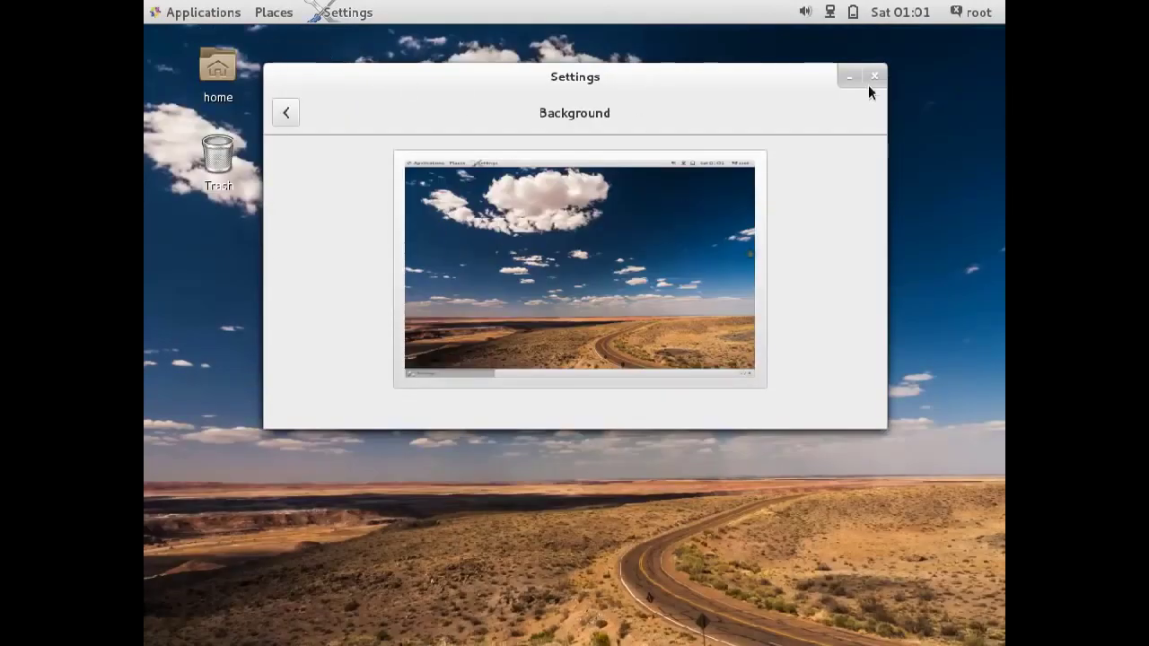
left_click(869, 83)
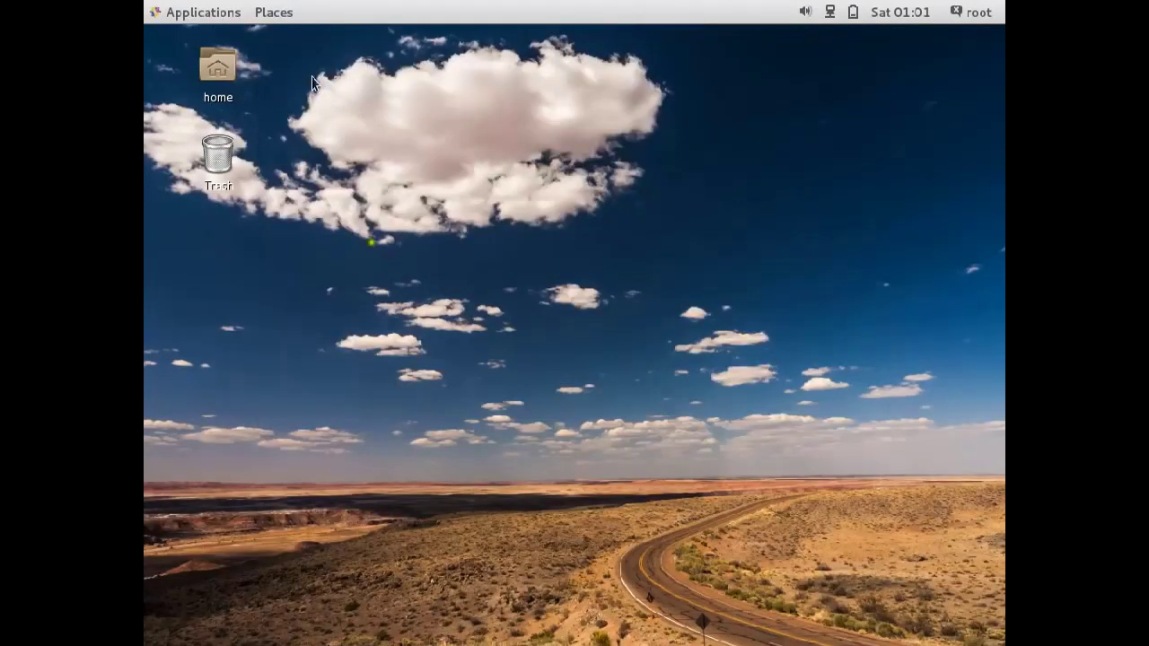
right_click(448, 155)
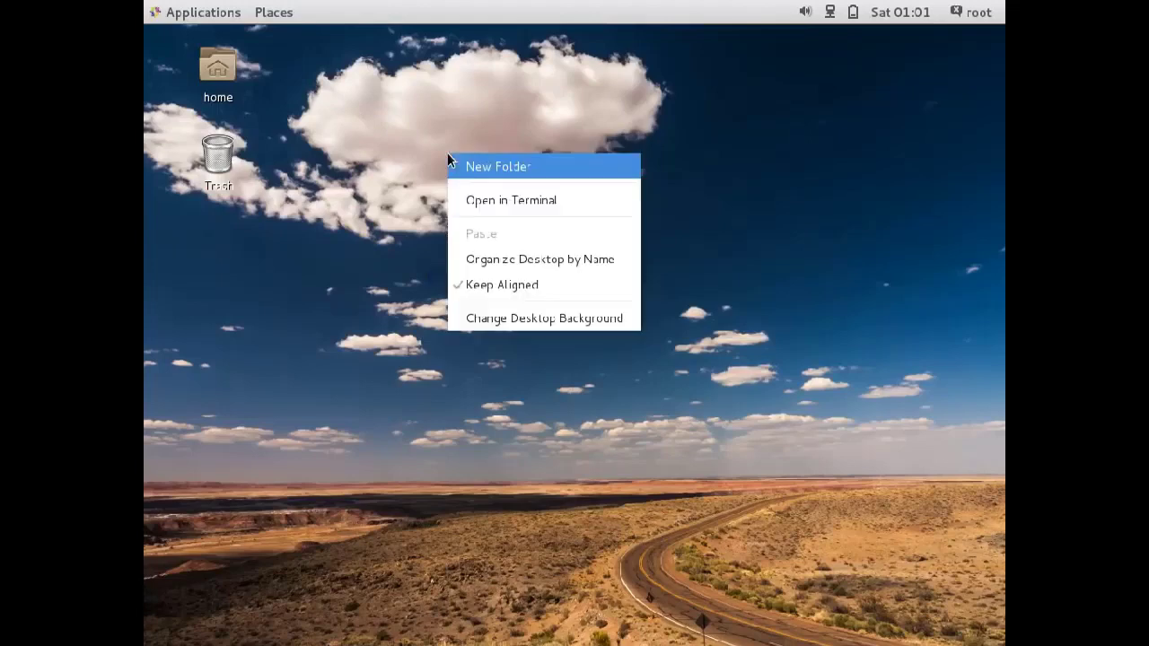
Open a terminal on the Desktop, check the path with pwd, and cd to home.
left_click(466, 200)
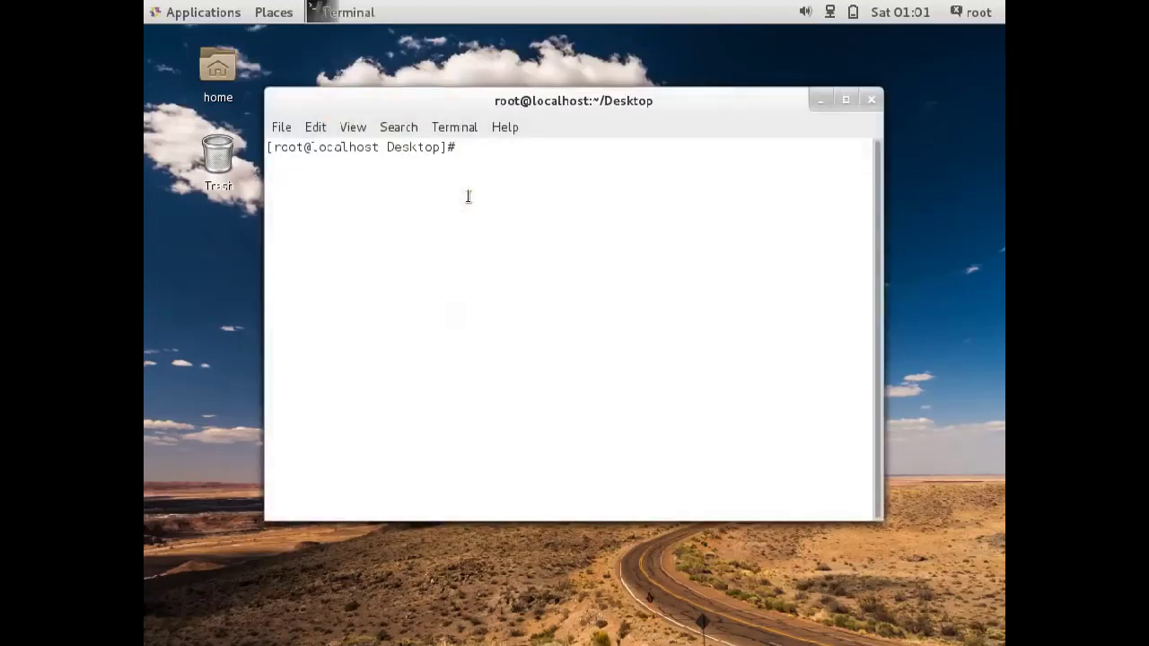
type("p")
type("wd")
key("Return")
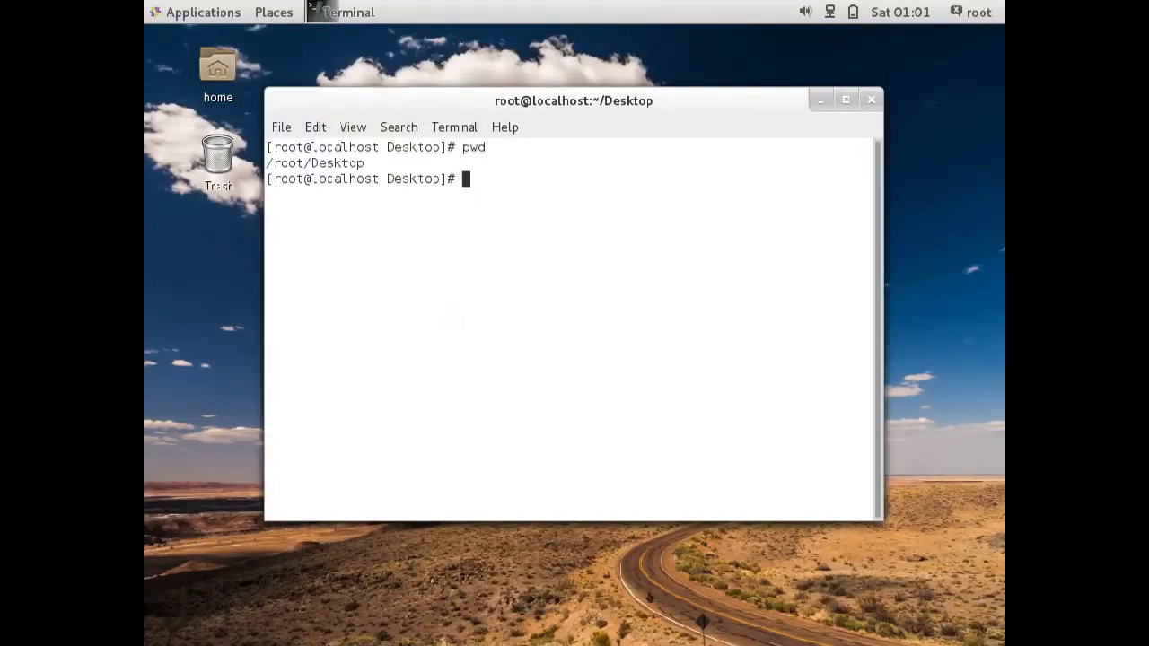
type("cd")
key("Return")
Clear the screen, list /root with ls, confirm the path with pwd, and clear again.
type("clear")
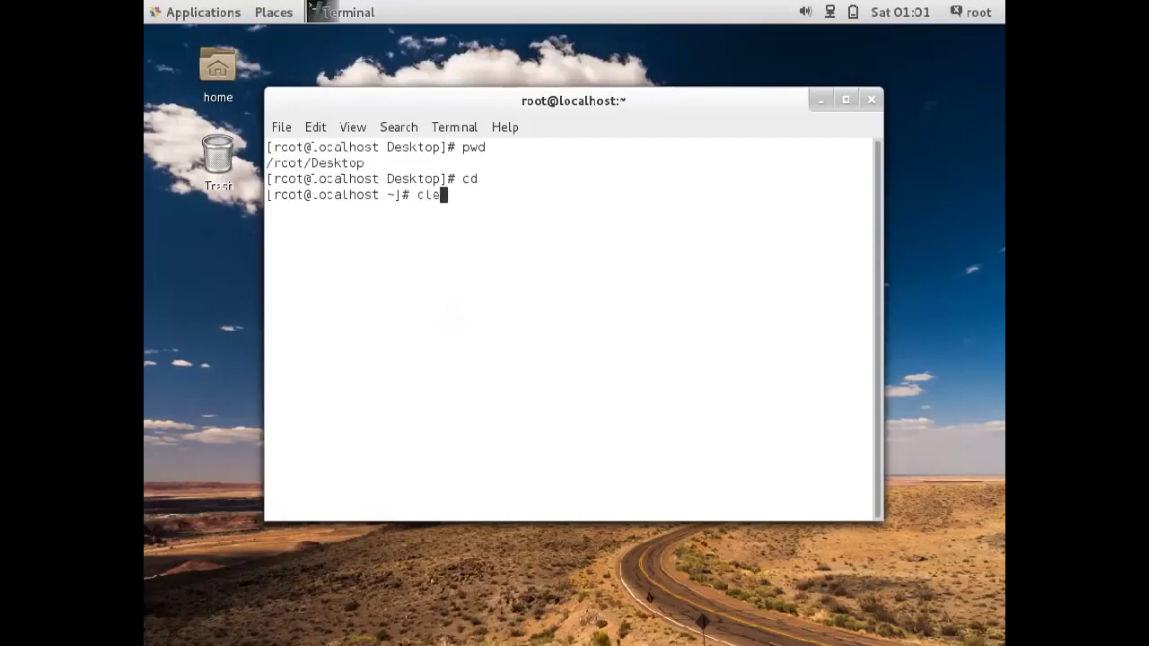
key("Return")
type("ls")
key("Return")
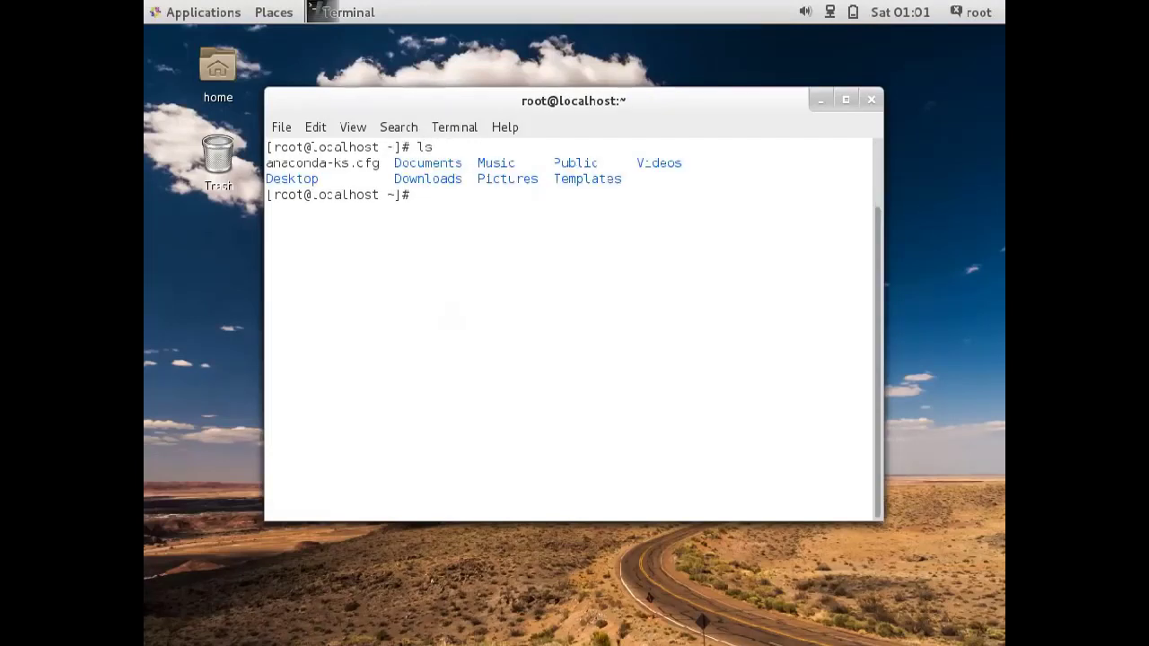
type("pwd")
key("Return")
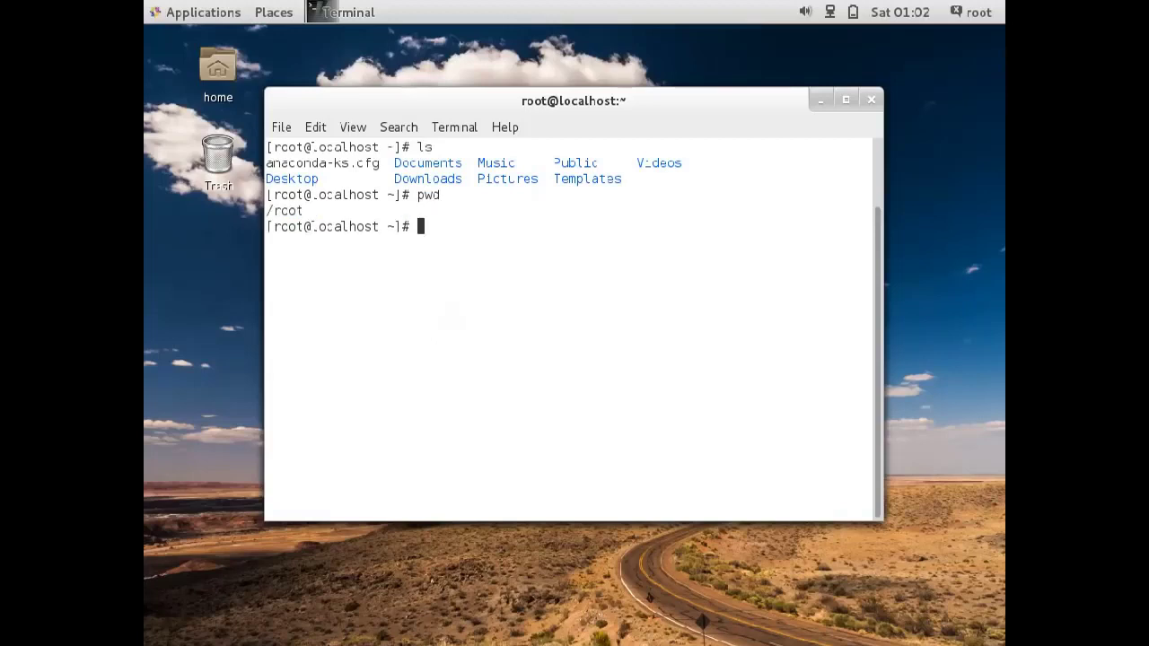
type("clear")
key("Return")
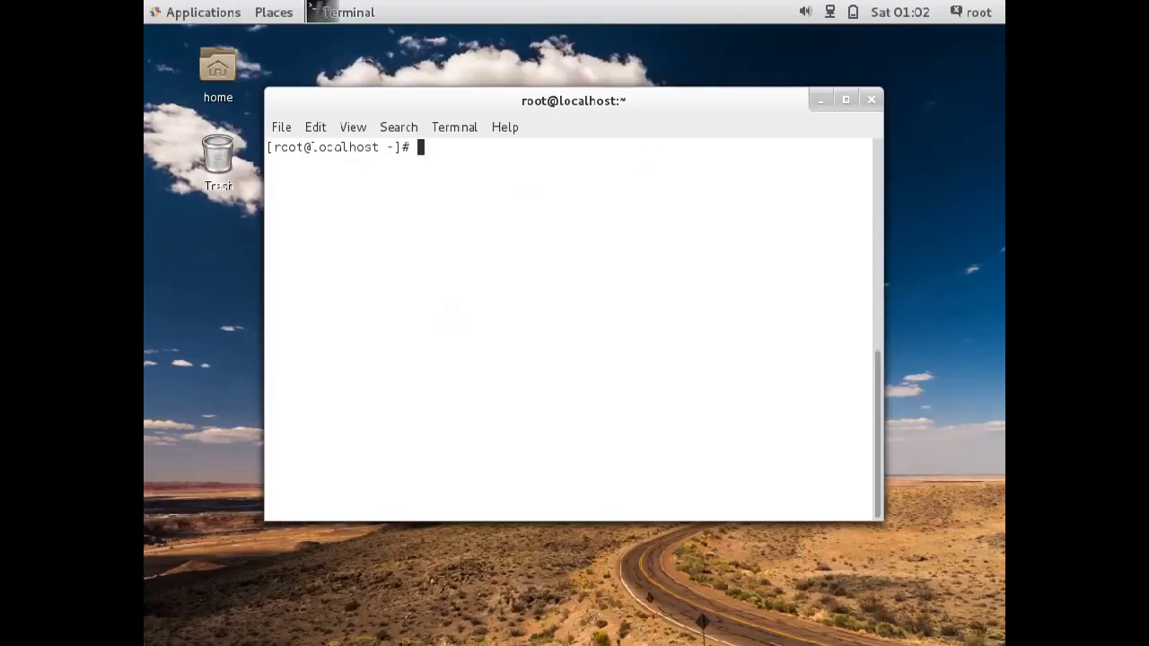
Run ifconfig and highlight the VM's IP address 10.0.2.15.
type("ifconfig")
key("Return")
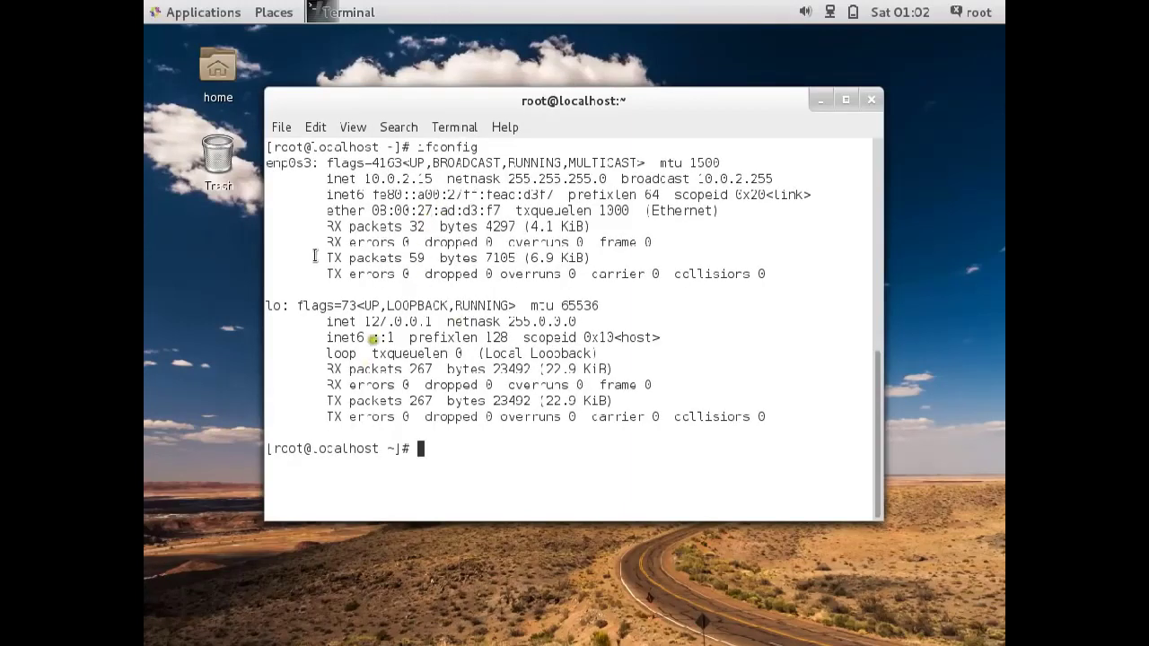
left_click_drag(367, 178, 440, 179)
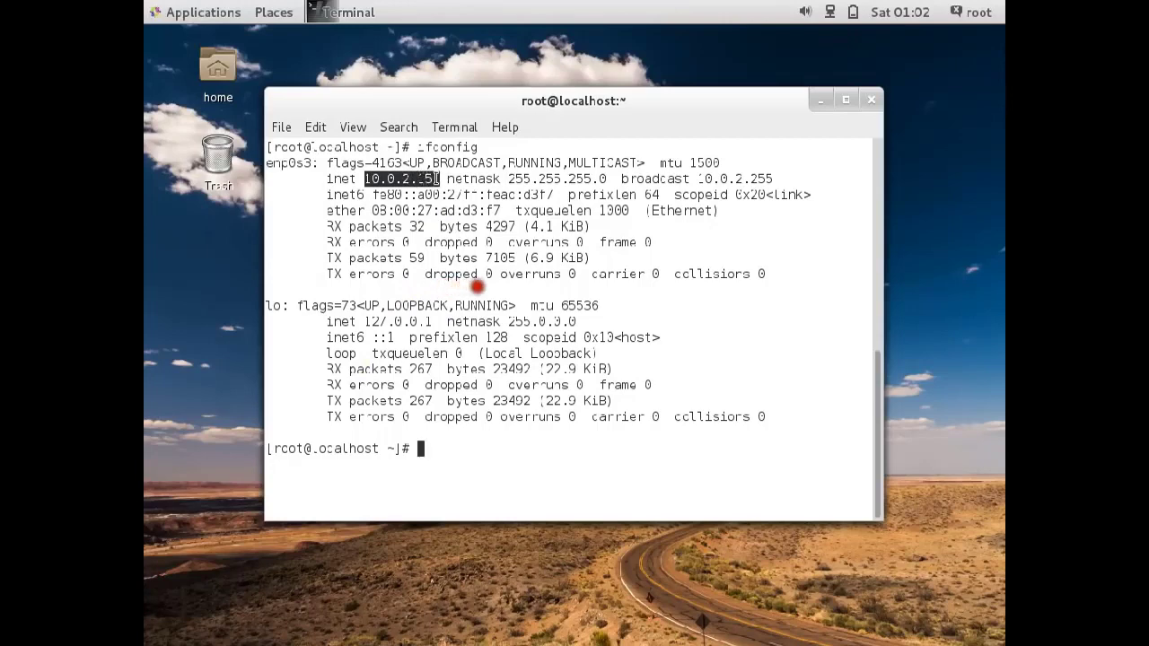
left_click(476, 464)
Ping google.com to confirm connectivity, stop it with Ctrl+C, and clear the terminal.
type("pin")
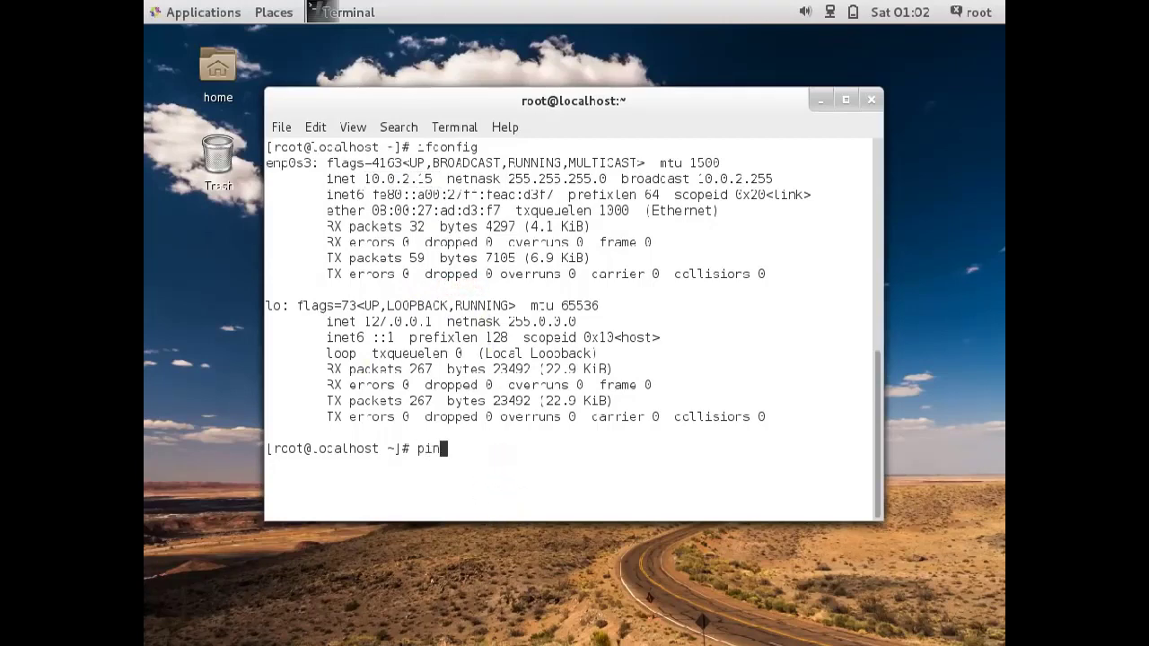
type("g google.com")
key("Return")
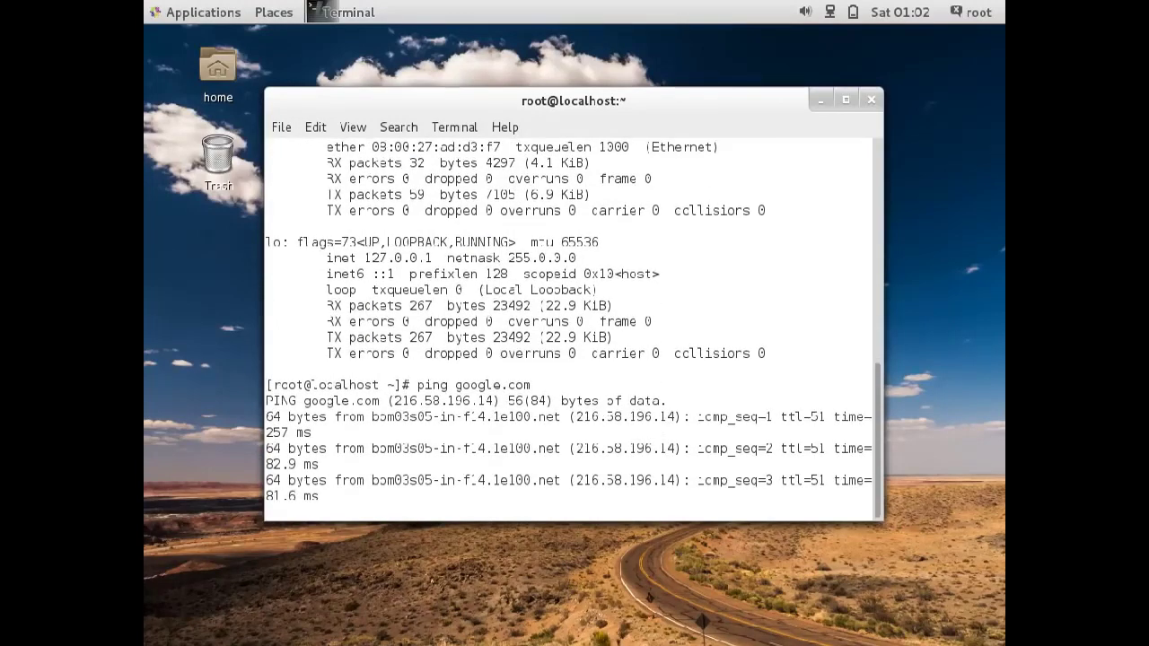
key("ctrl+c")
type("clear")
key("Return")
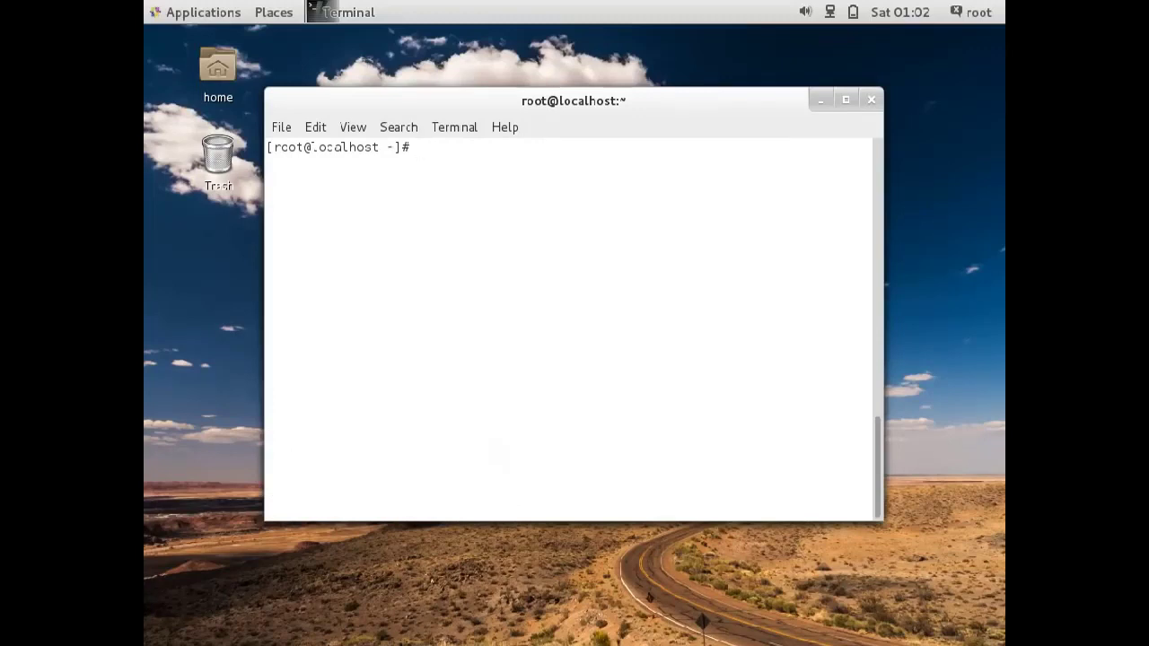
Enter the command yum install epel release.
type("yum insta")
type("ll epel release")
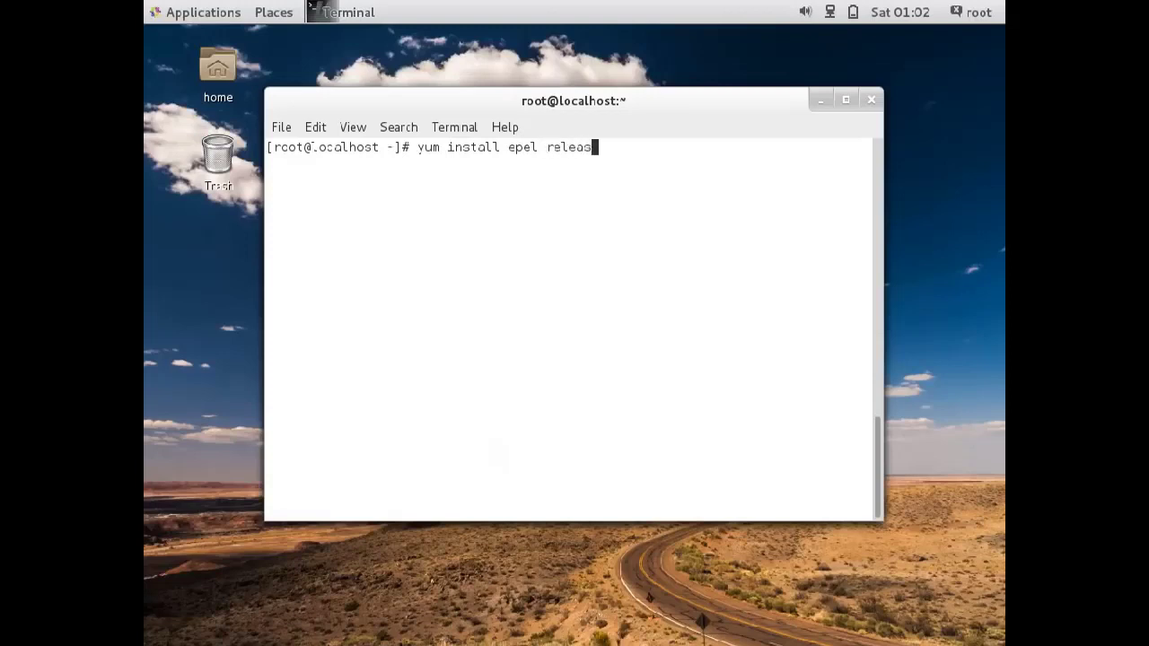
key("Return")
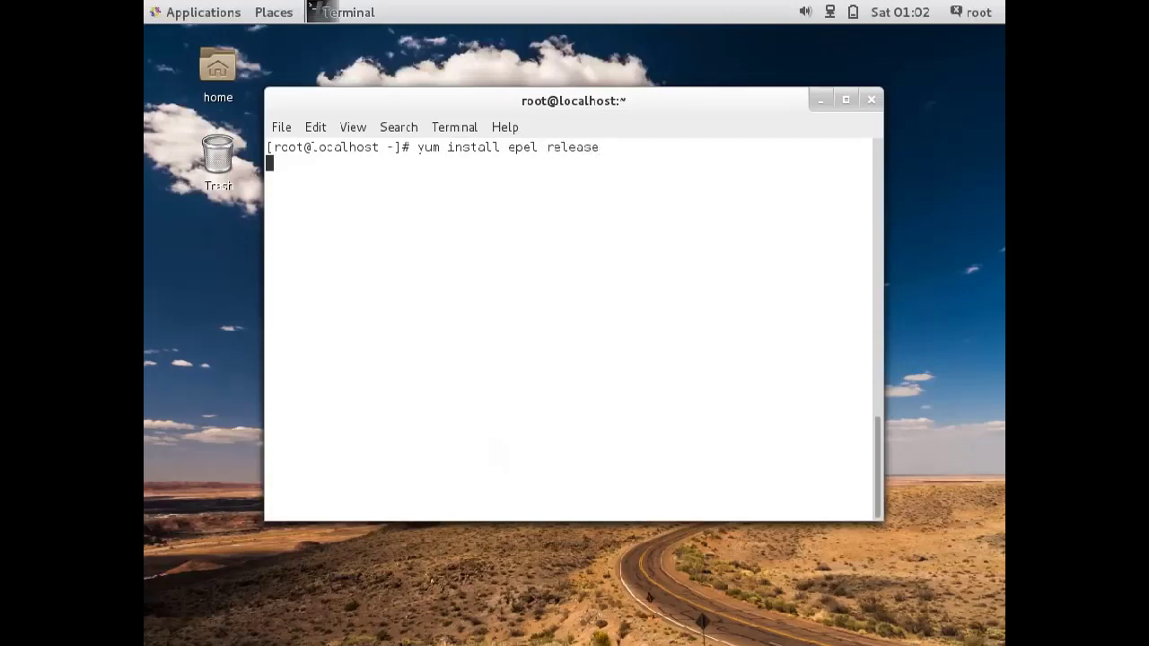